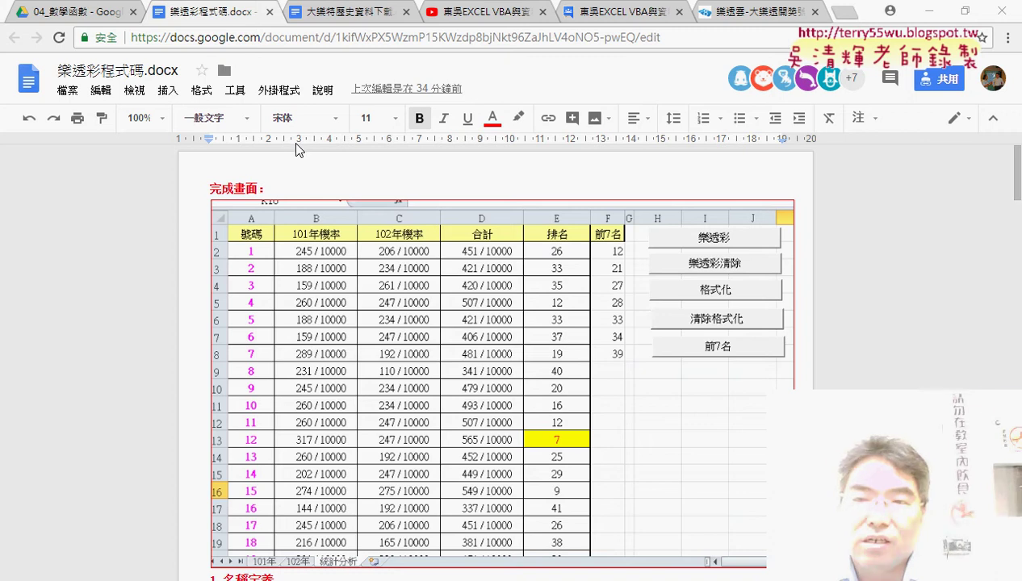
Open 大樂特歷史資料下載.docx from the Google Drive course folder.
left_click(68, 14)
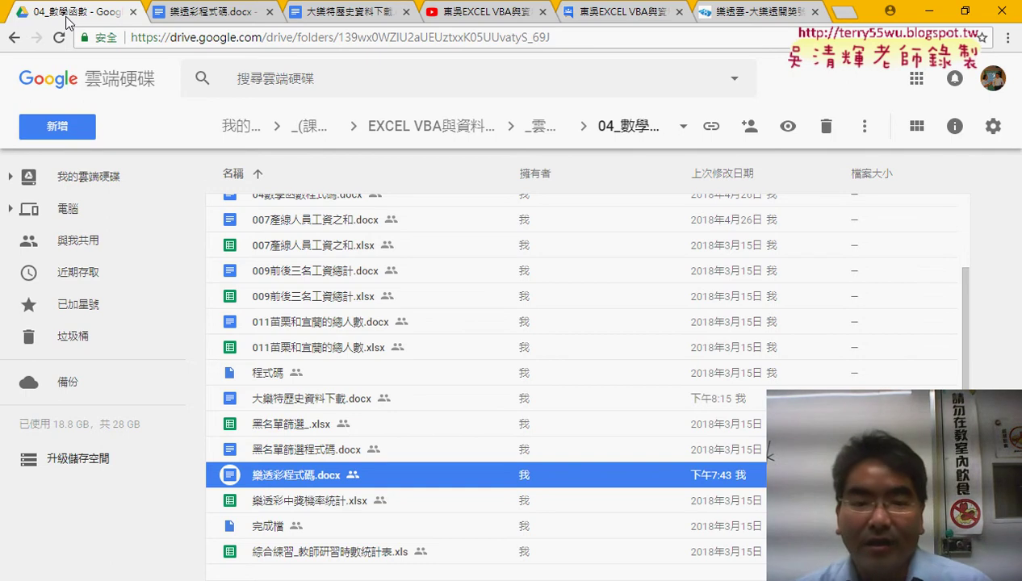
left_click(326, 404)
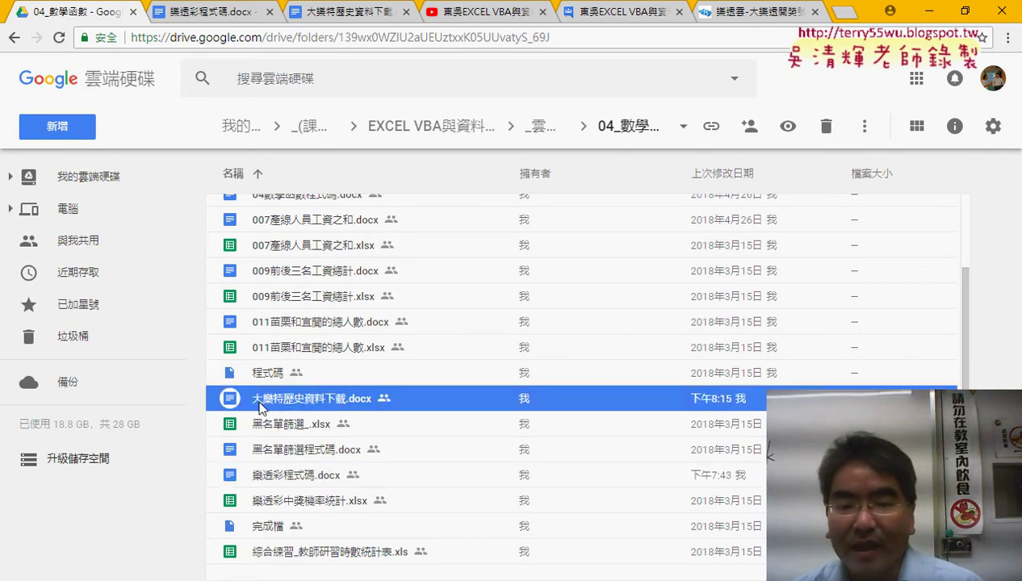
double_click(305, 408)
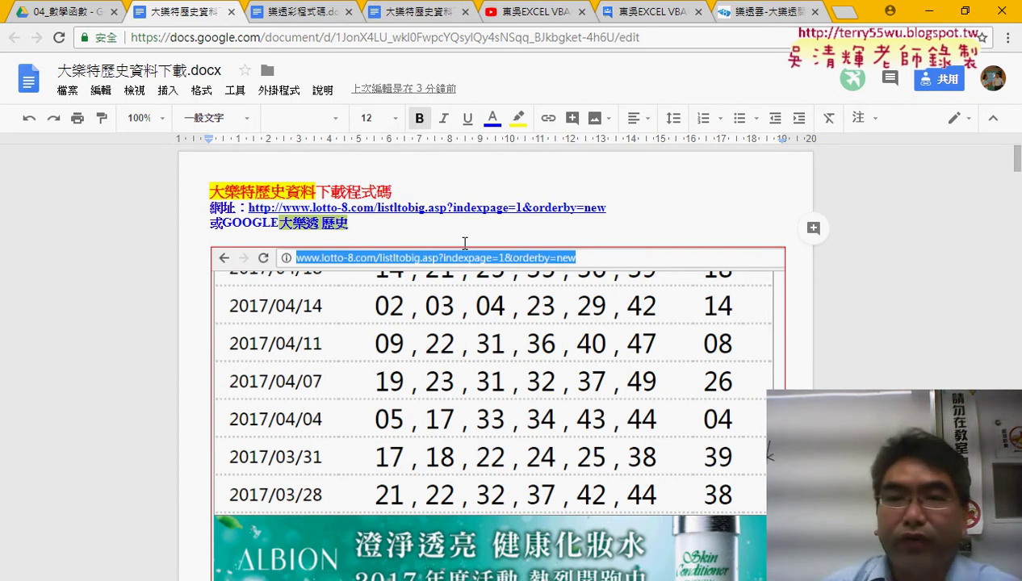
Copy the phrase 大樂透 歷史 from the document and start a new browser tab for it.
right_click(322, 221)
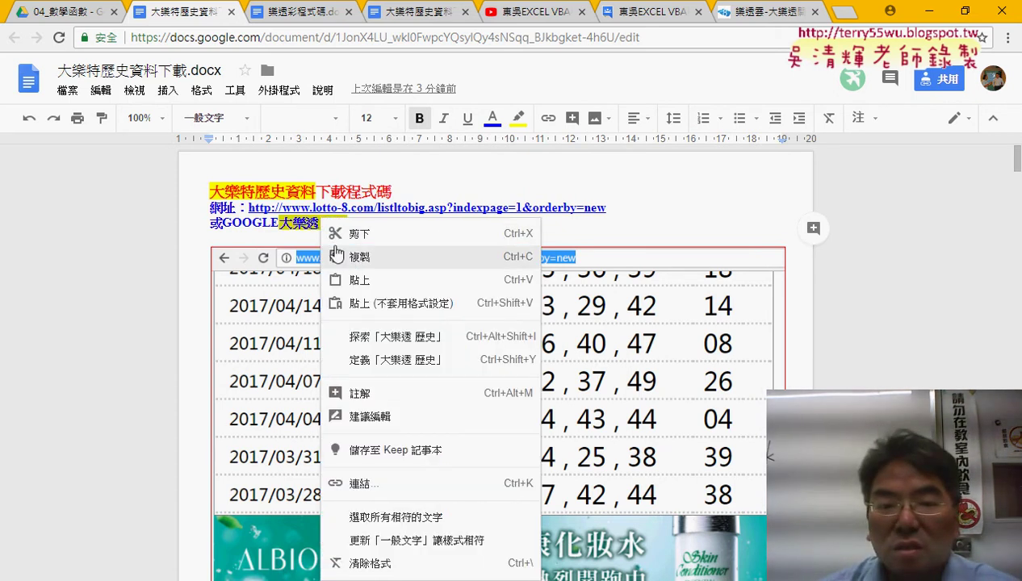
left_click(348, 257)
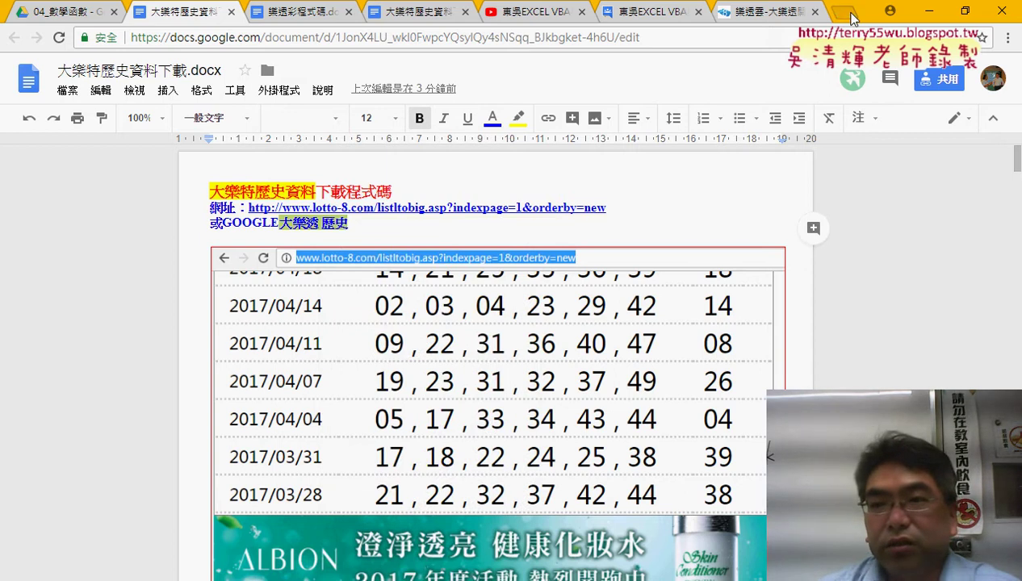
left_click(853, 18)
right_click(745, 37)
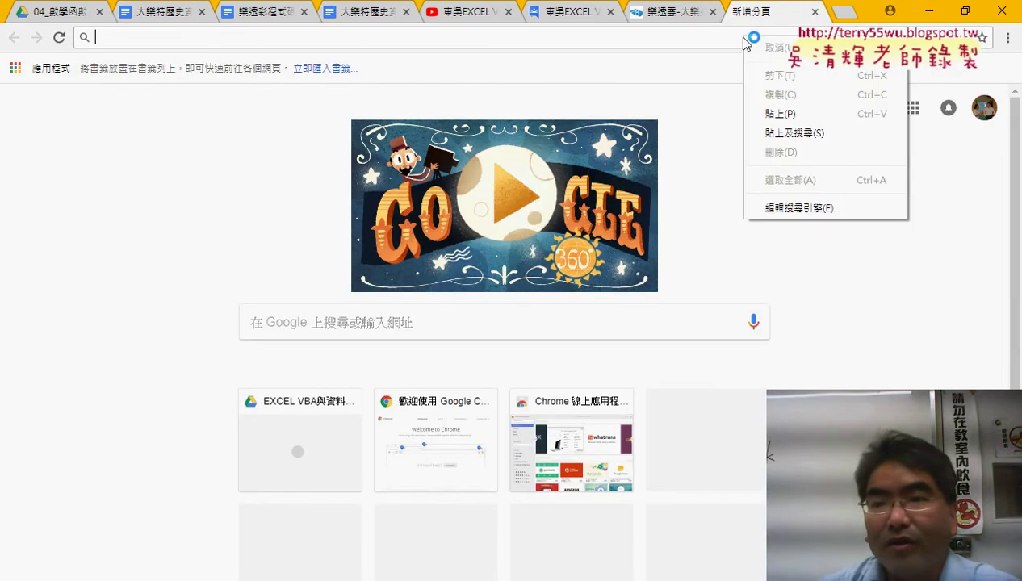
Search for 大樂透 歷史 and open the lotto-8.com Big Lotto results page.
left_click(780, 134)
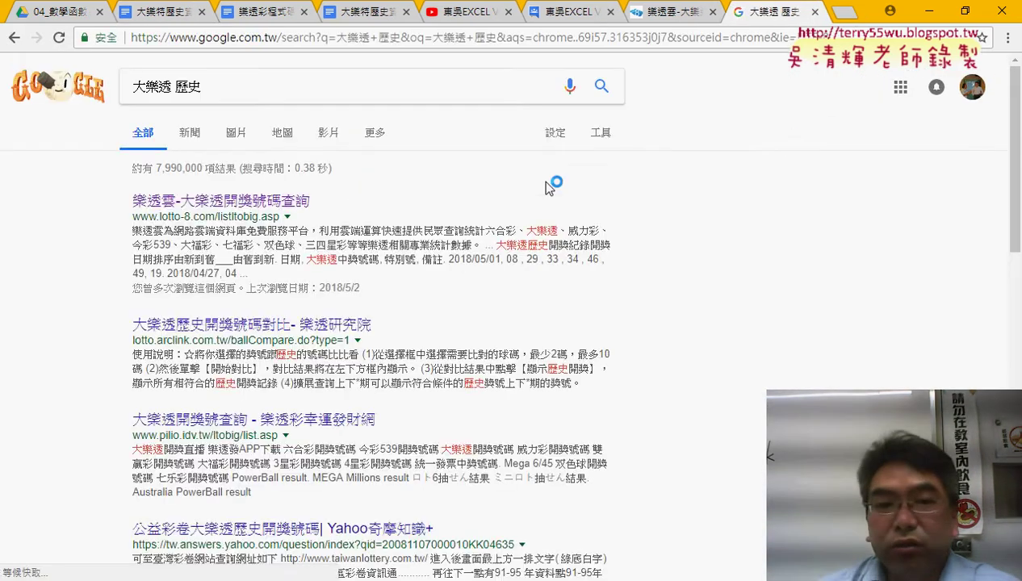
left_click_drag(132, 201, 311, 202)
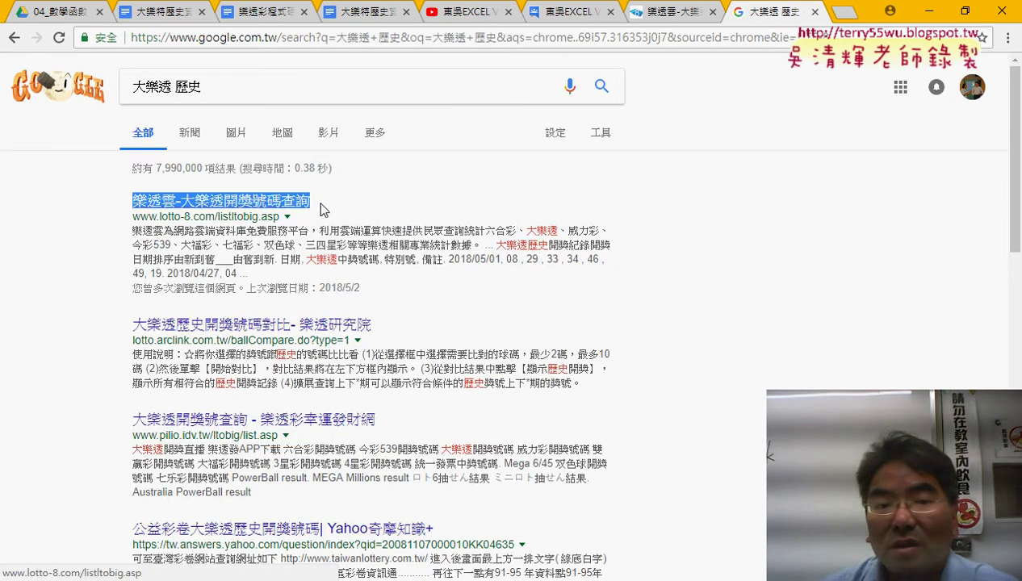
left_click(300, 202)
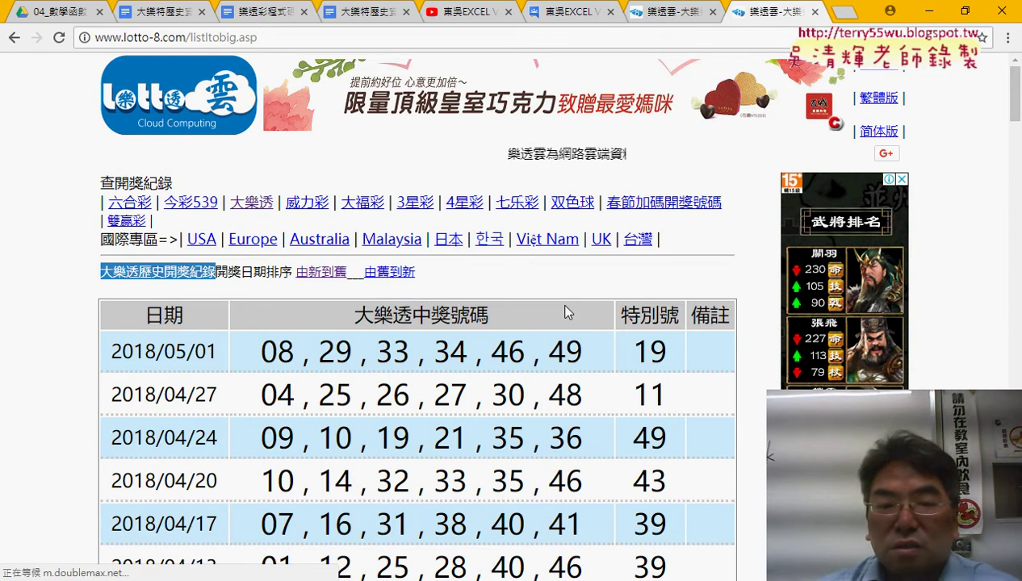
Scroll through the draw list, checking the first rows' dates such as 2018/04/27.
scroll(169, 291, "down", 2)
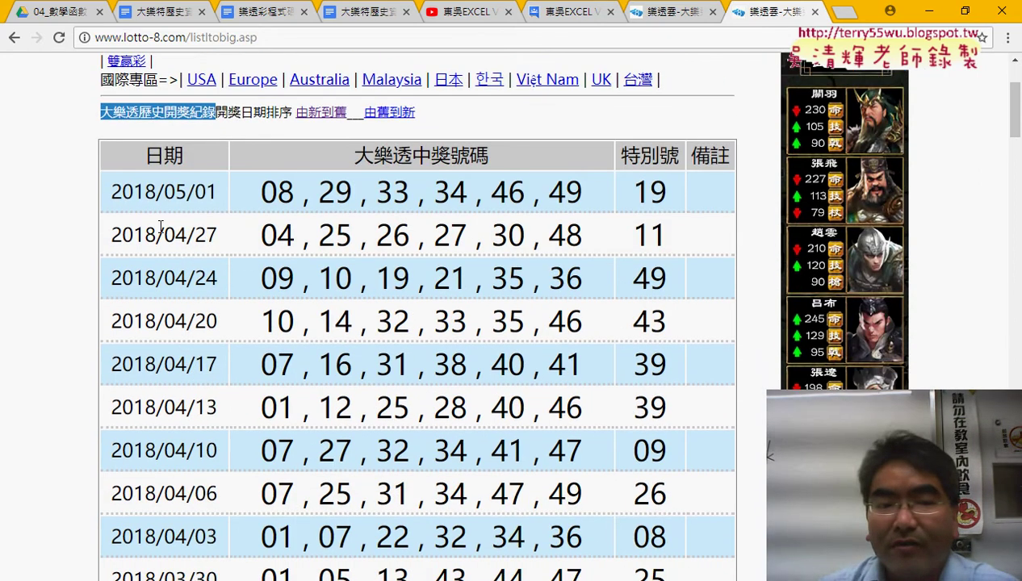
left_click_drag(113, 193, 680, 190)
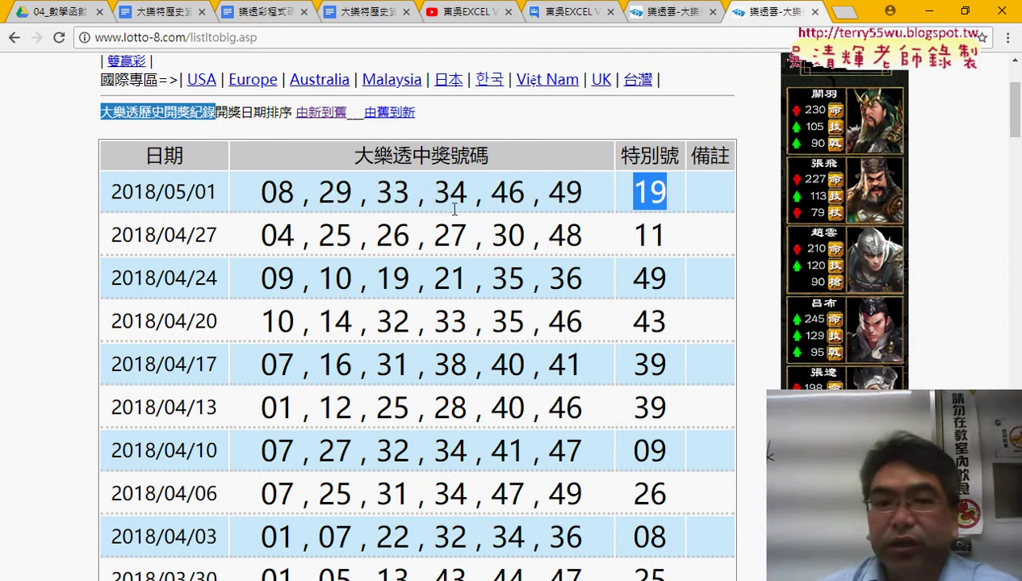
left_click_drag(139, 233, 223, 242)
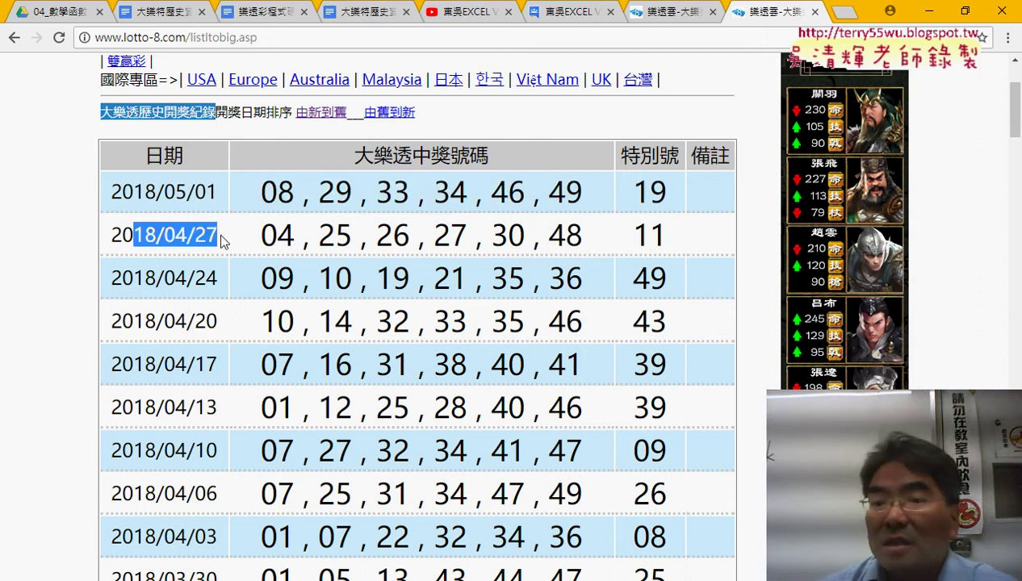
left_click_drag(1016, 111, 1020, 550)
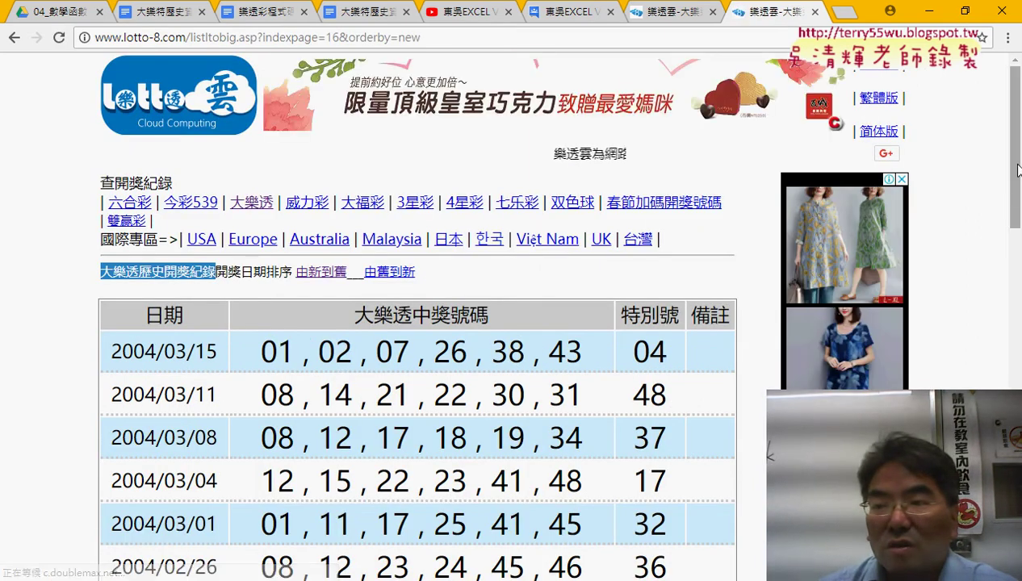
Go from page 16 back to page 1 of the results, then switch to Excel workbook 活頁簿1.
left_click_drag(1016, 64, 1015, 557)
scroll(417, 242, "down", 3)
mouse_move(109, 106)
left_mouse_down()
mouse_move(220, 117)
mouse_move(679, 107)
mouse_move(262, 111)
left_mouse_up()
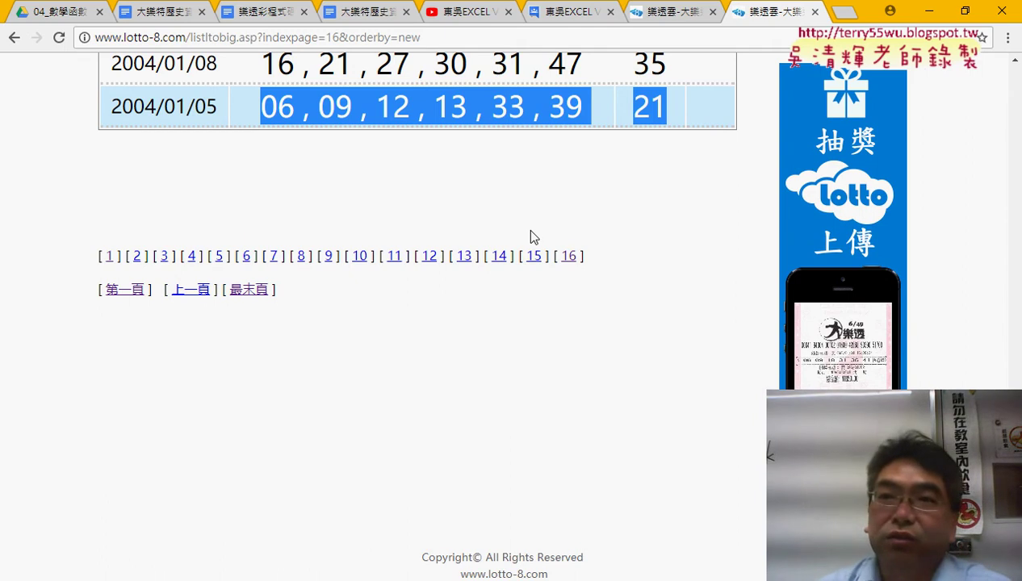
left_click(113, 256)
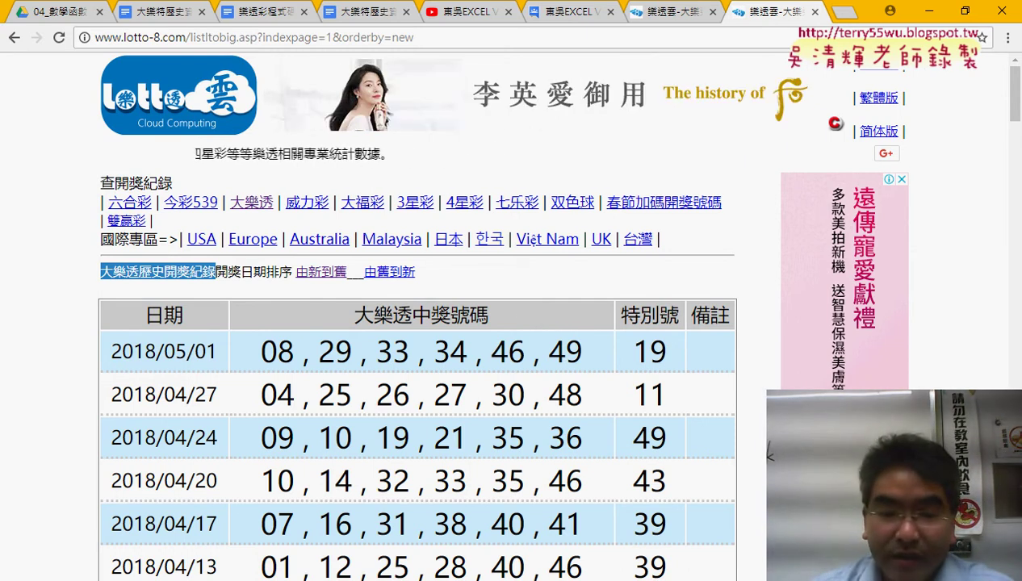
key("alt+Tab")
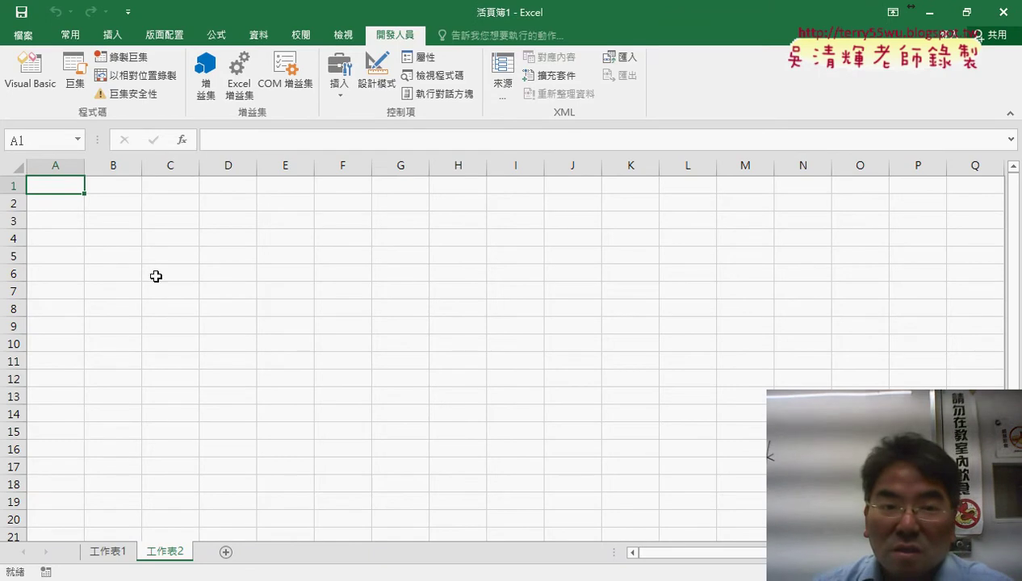
Run the 批次大樂透下載 macro from the VBA editor to fill 工作表2 with draw data.
left_click(29, 69)
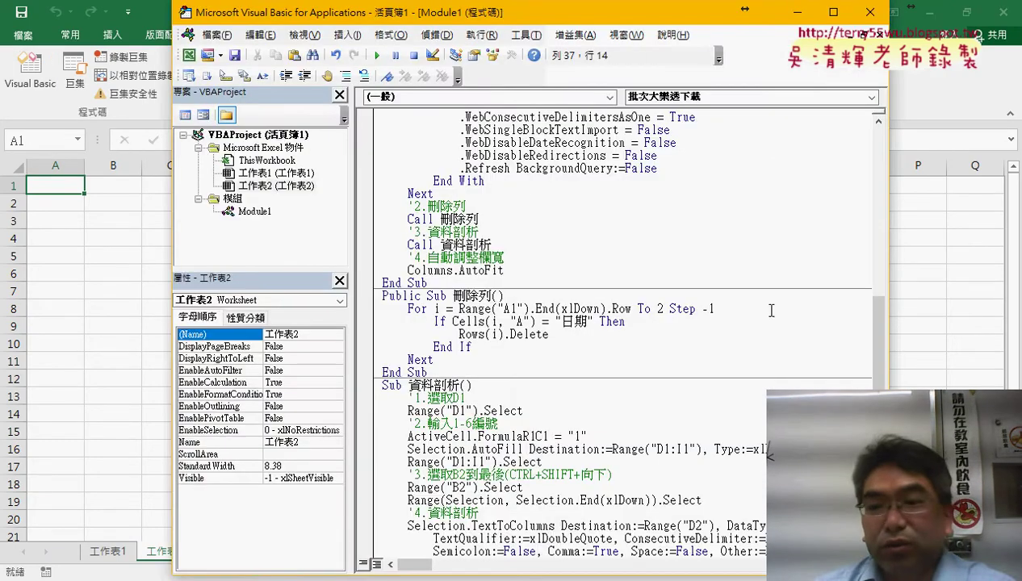
left_click_drag(879, 348, 883, 137)
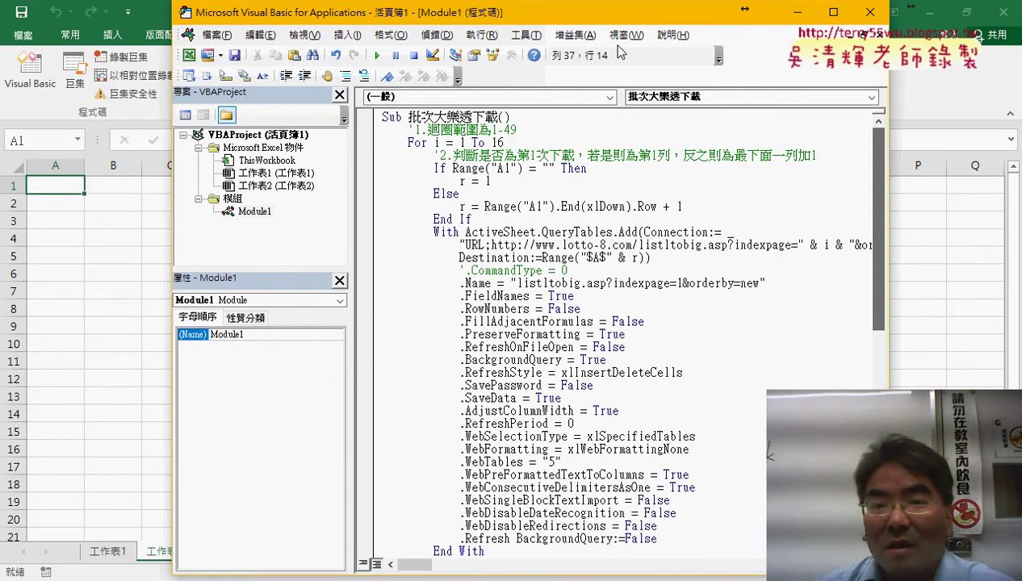
left_click_drag(567, 17, 791, 18)
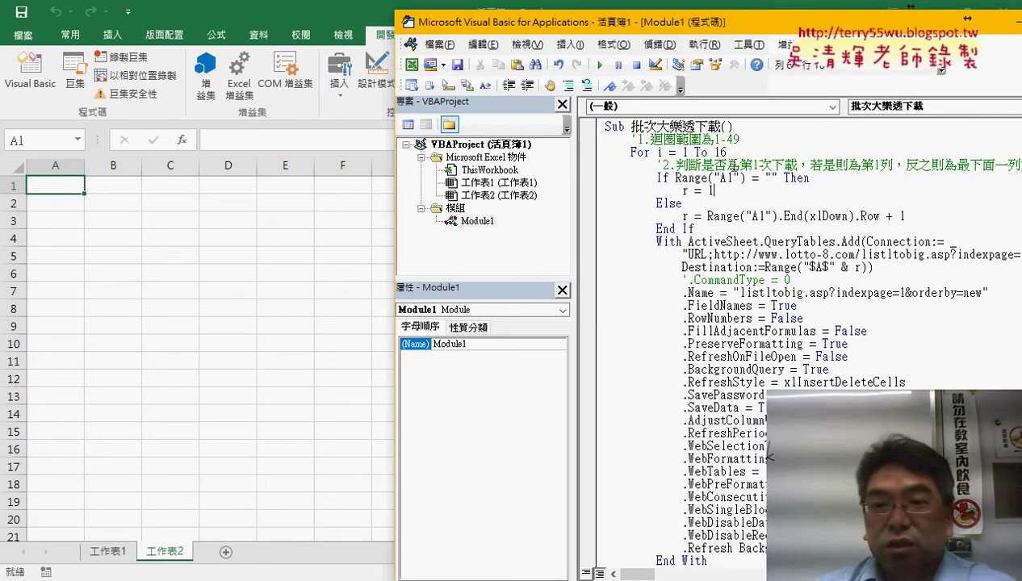
left_click(600, 65)
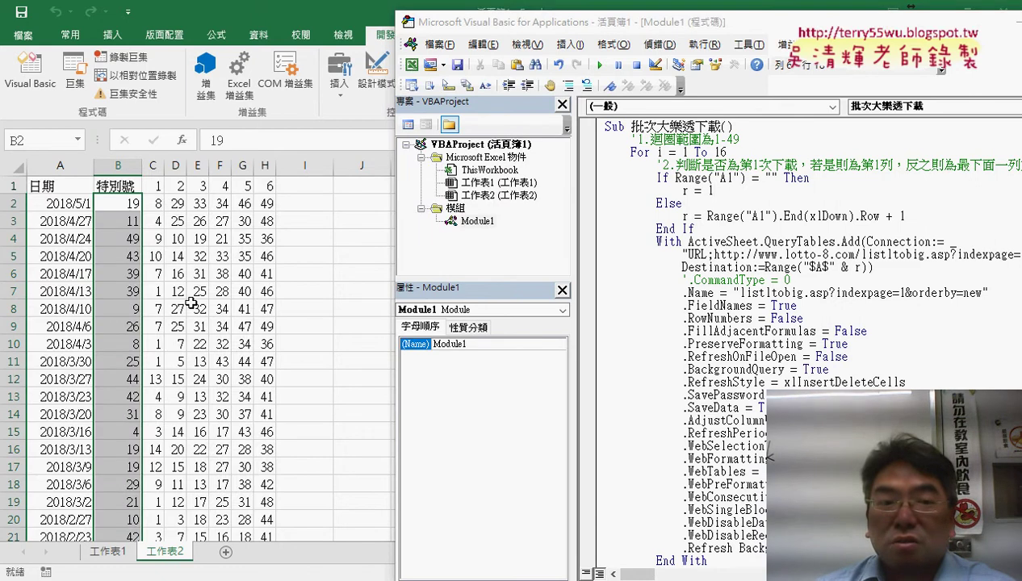
left_click(191, 303)
Verify draws run from 2018/5/1 in row 2 to 2004/1/5 in row 1522, then reopen the VBA editor.
left_click(84, 170)
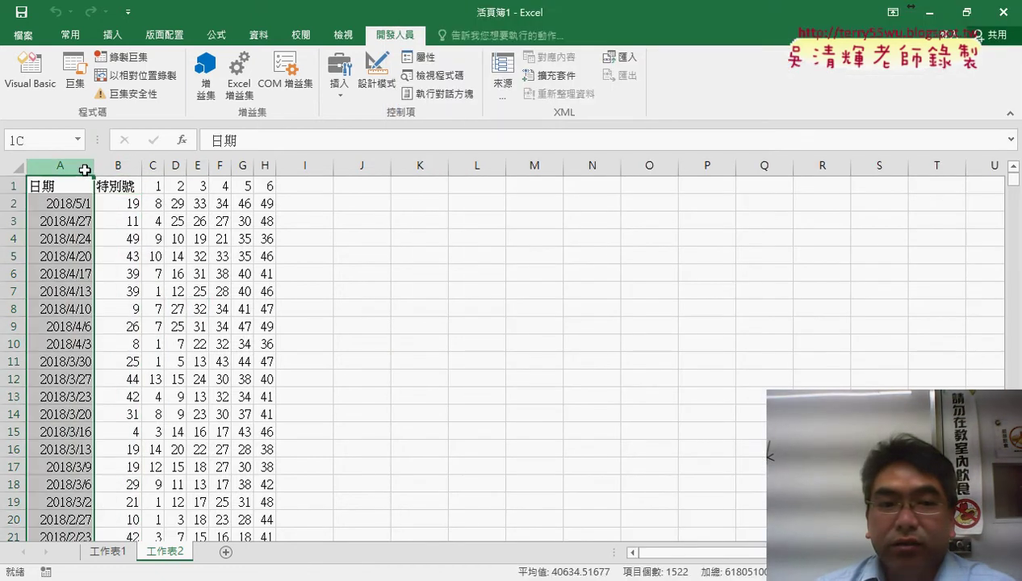
mouse_move(55, 202)
left_mouse_down()
mouse_move(269, 205)
mouse_move(150, 207)
left_mouse_up()
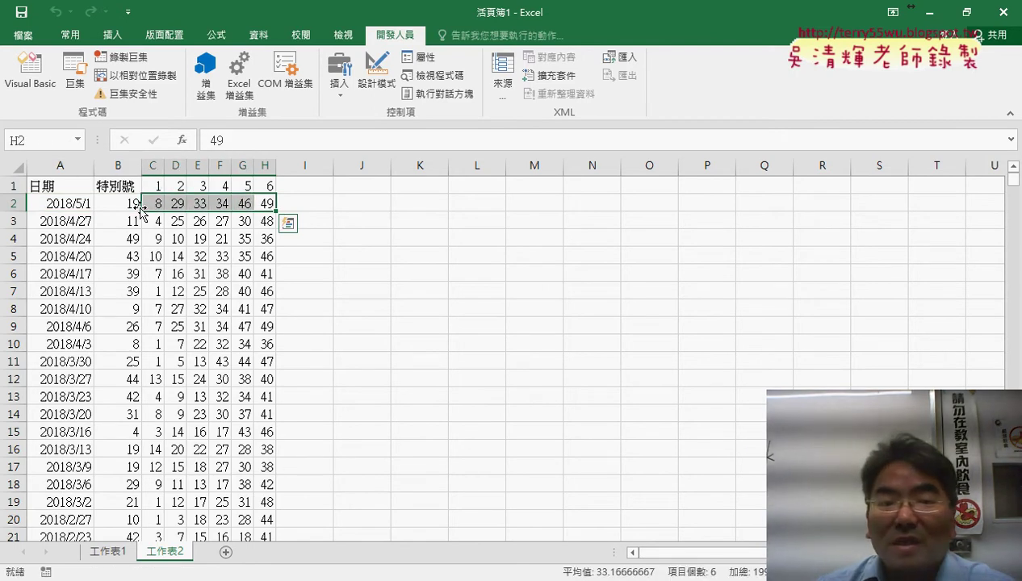
left_click(138, 205)
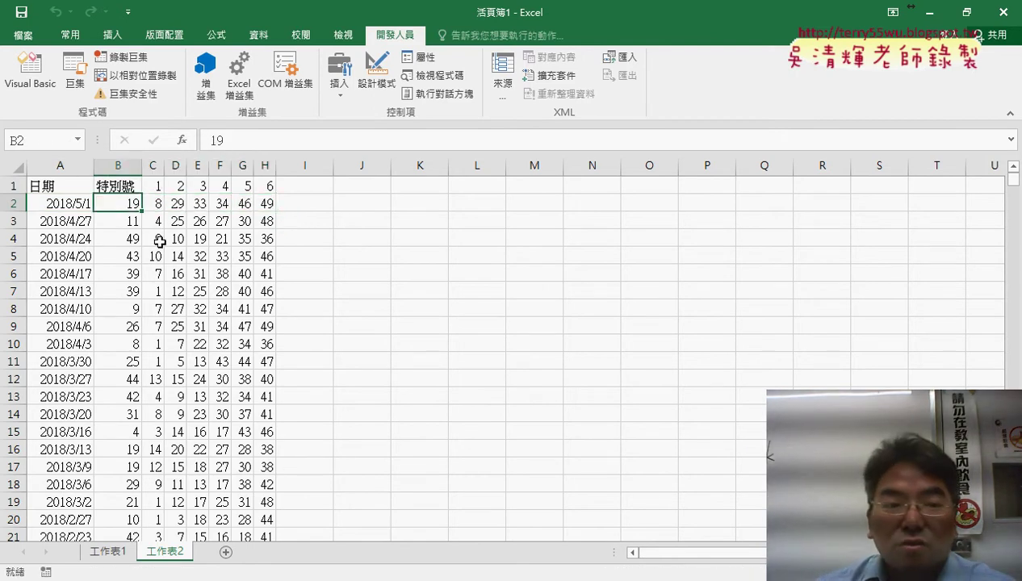
left_click(58, 206)
key("ctrl+Down")
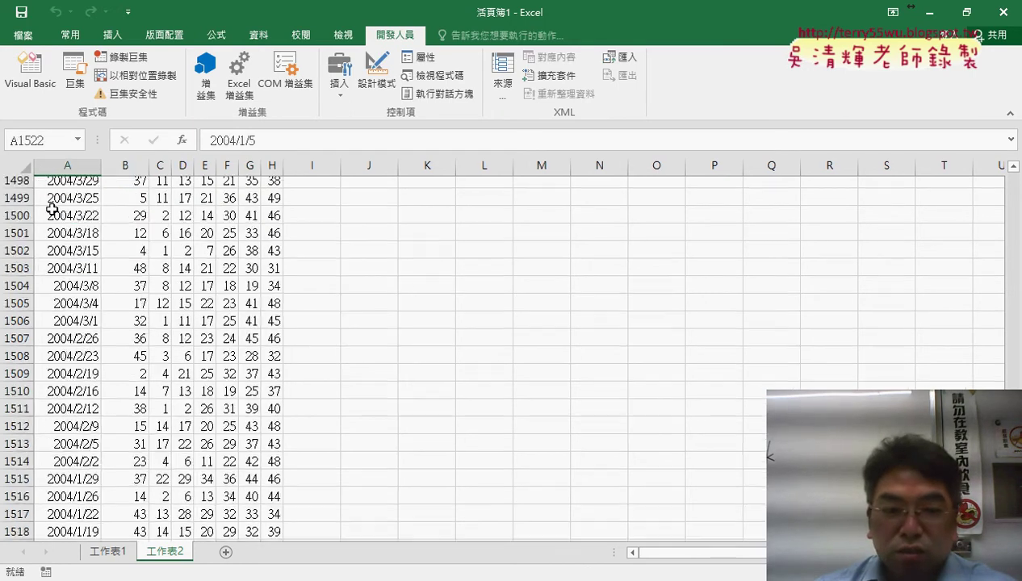
left_click_drag(129, 520, 273, 519)
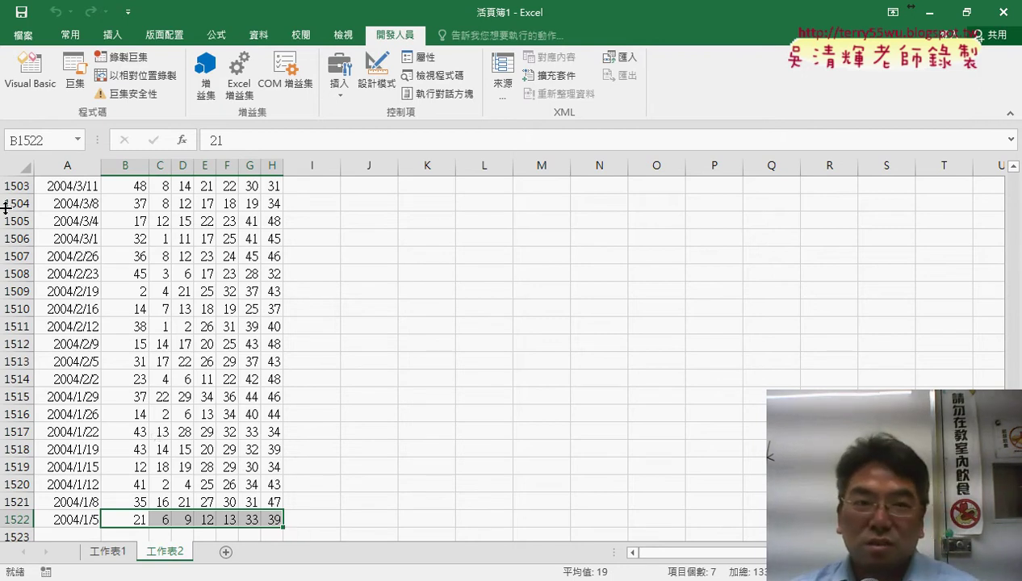
left_click(31, 75)
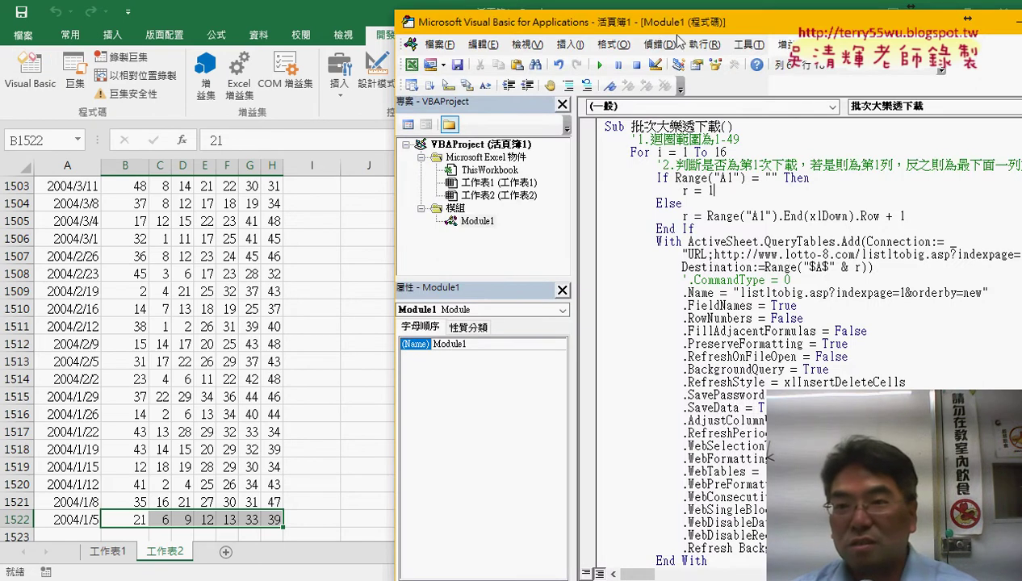
Scroll through the 批次大樂透下載 macro code, then return to the 工作表2 worksheet.
left_click_drag(577, 25, 325, 18)
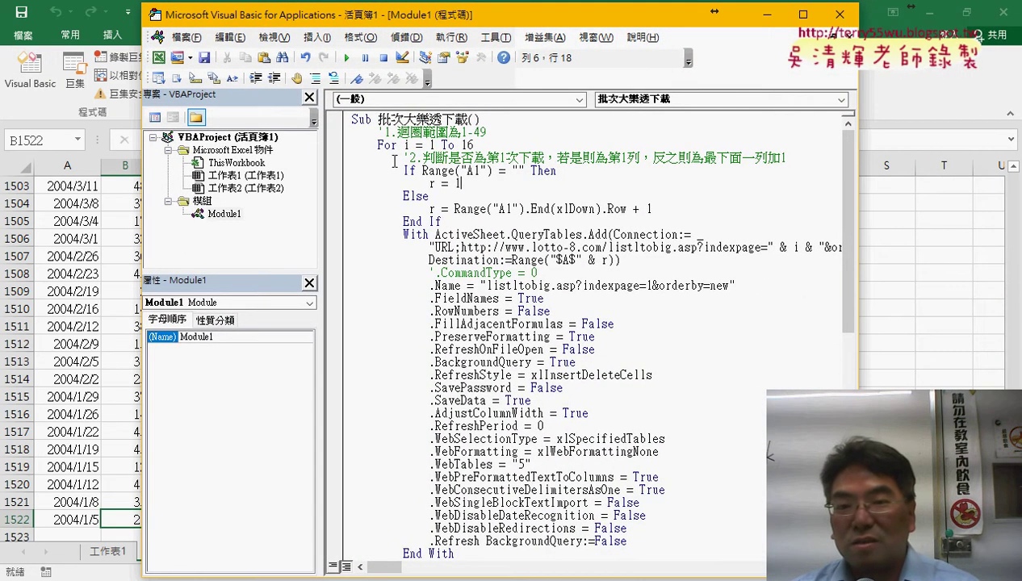
scroll(523, 184, "down", 2)
scroll(485, 272, "down", 1)
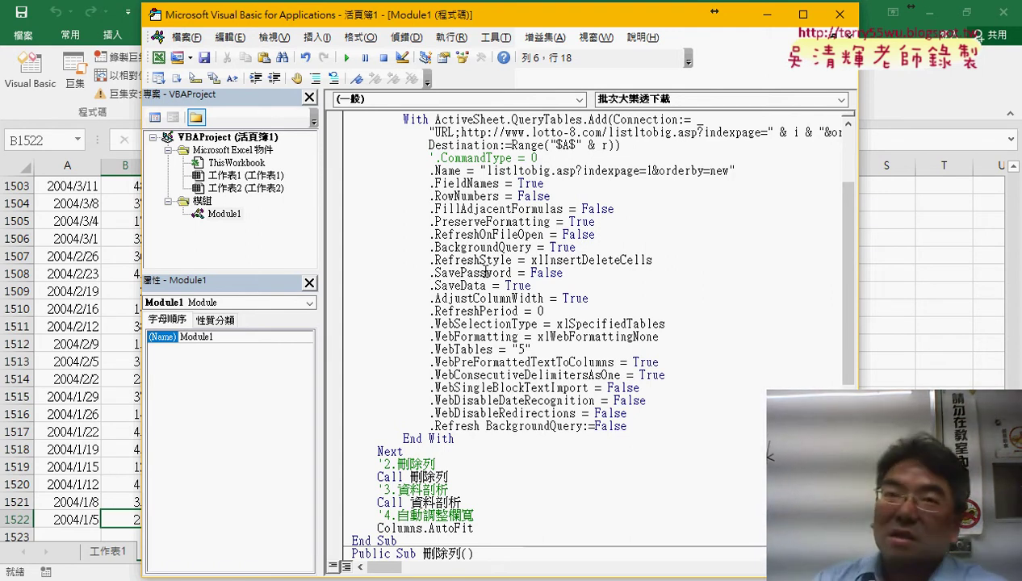
left_click(117, 235)
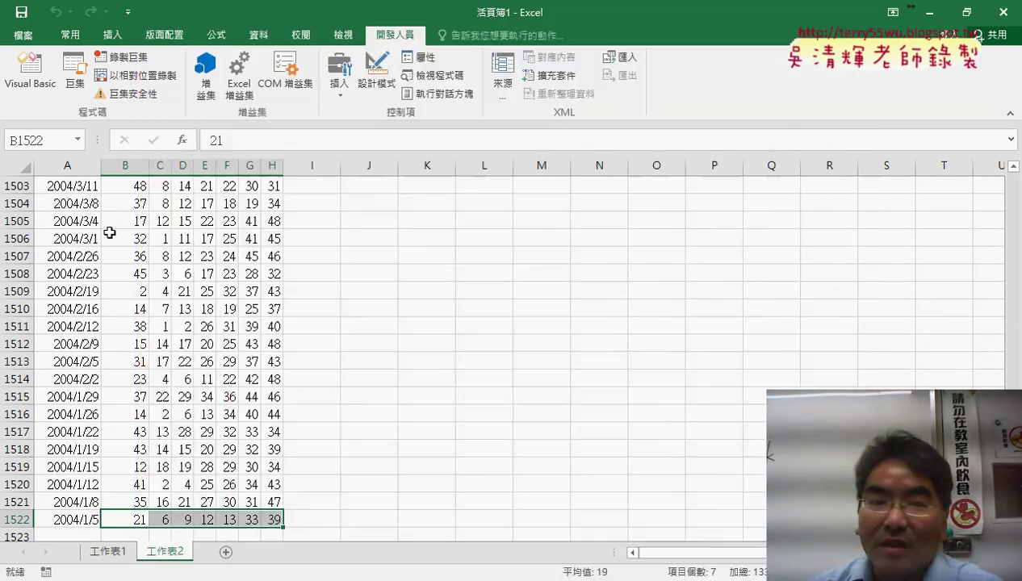
Open a New Web Query from the Data tab and close it without importing.
left_click(262, 42)
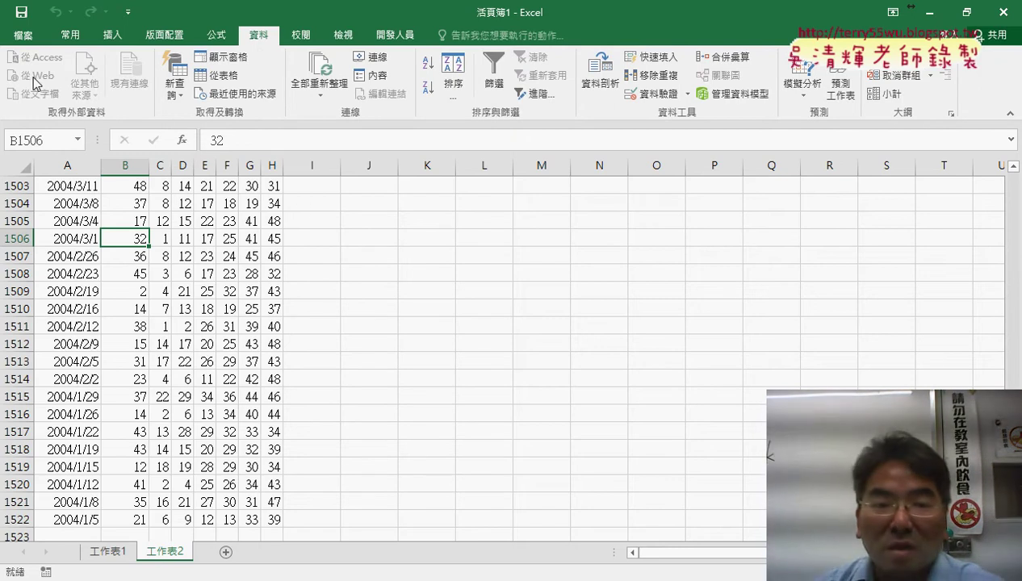
left_click(355, 187)
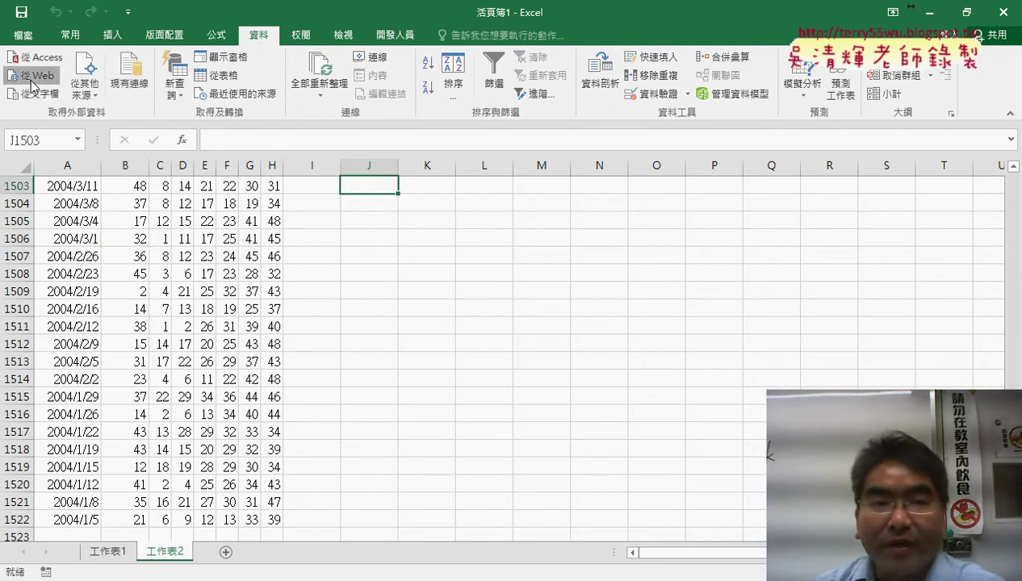
left_click(32, 78)
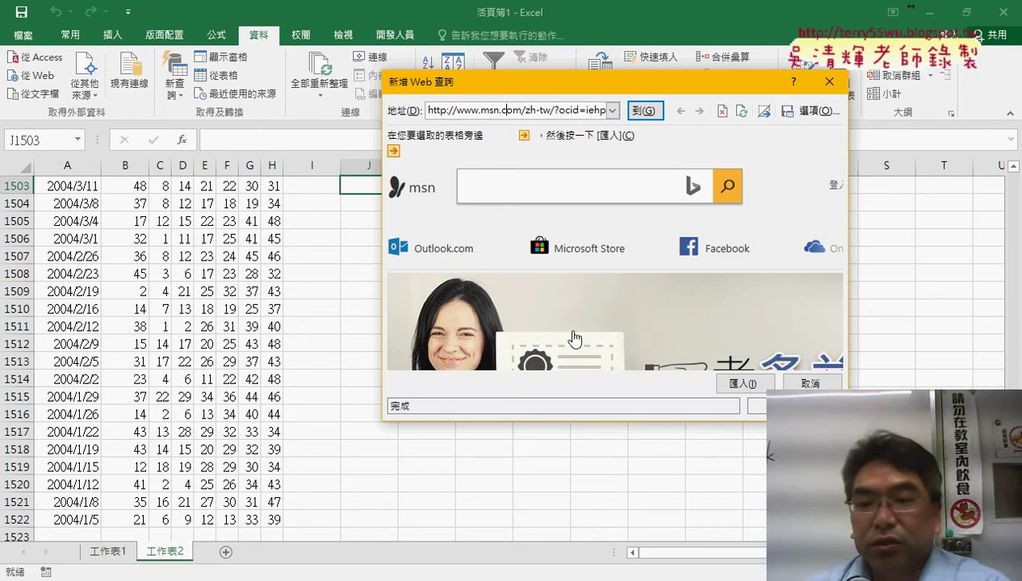
left_click(810, 384)
left_click(85, 202)
Select cell A1523, the first empty row below the 2004/1/5 draw.
scroll(86, 194, "up", 2)
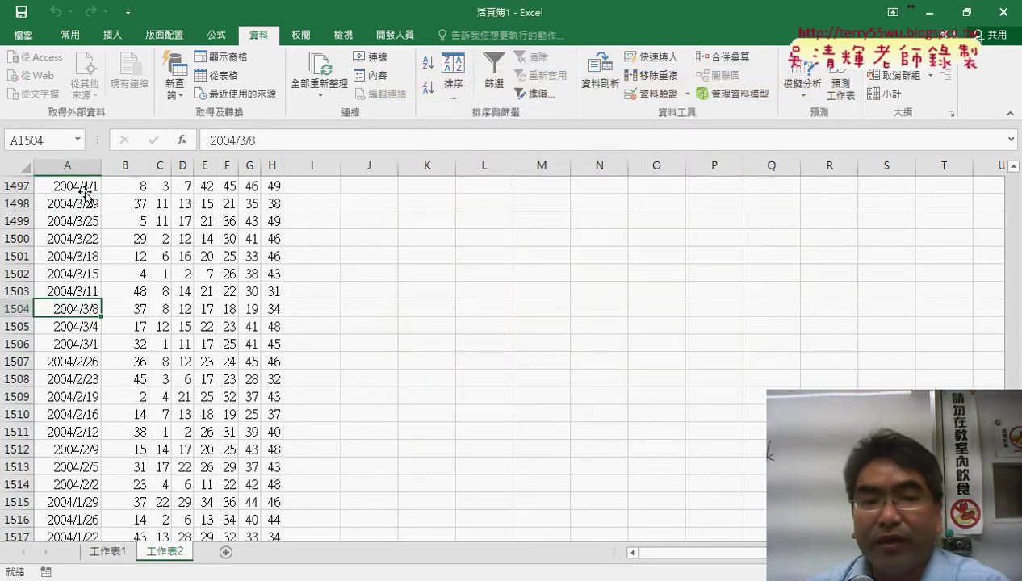
scroll(86, 198, "up", 1)
scroll(90, 242, "down", 6)
scroll(92, 254, "down", 3)
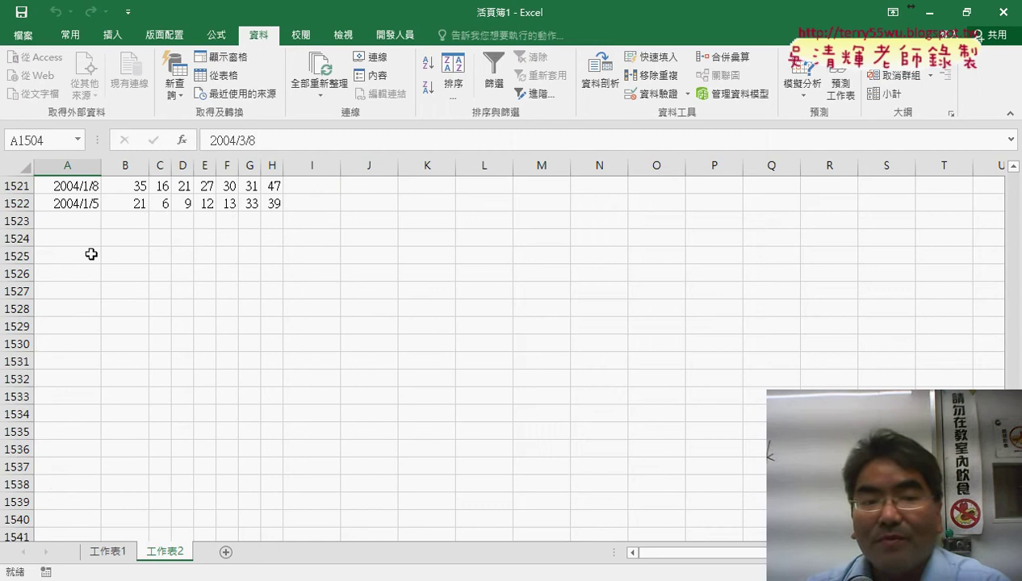
left_click(65, 217)
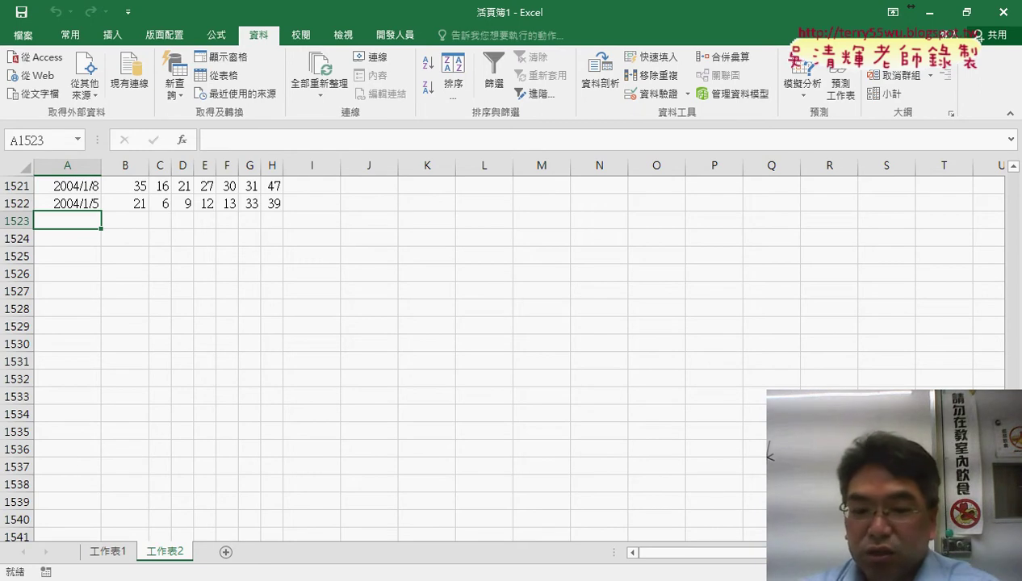
Switch to Chrome and go back twice to the plain lotto-8.com listing page.
left_click(254, 501)
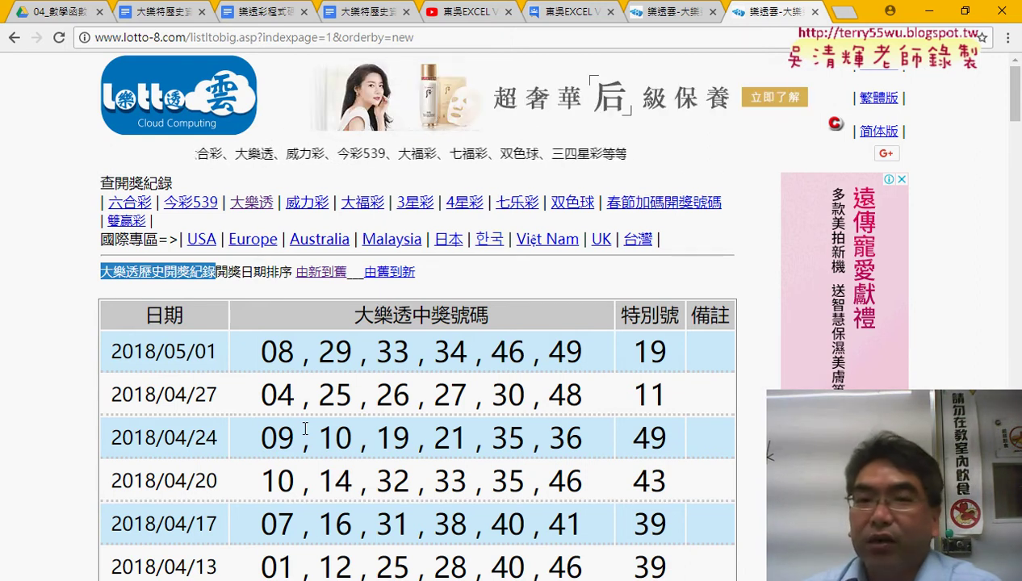
left_click(13, 38)
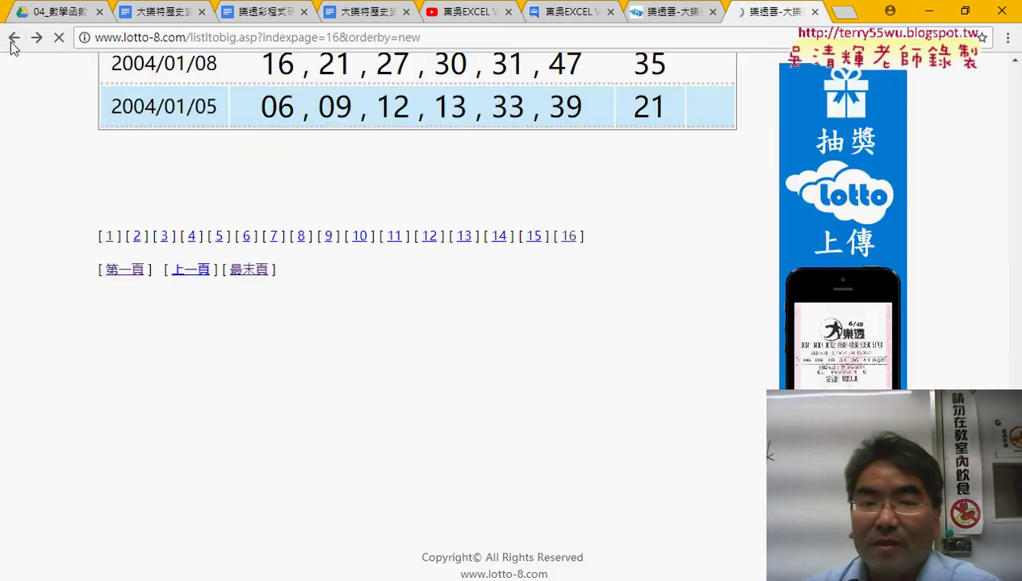
left_click(13, 40)
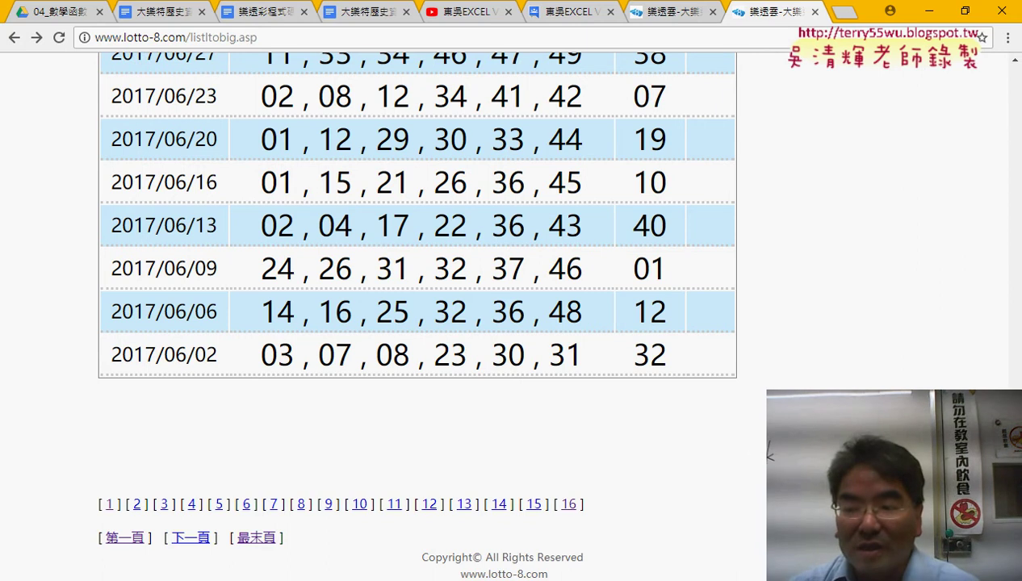
left_click_drag(1017, 541, 1019, 74)
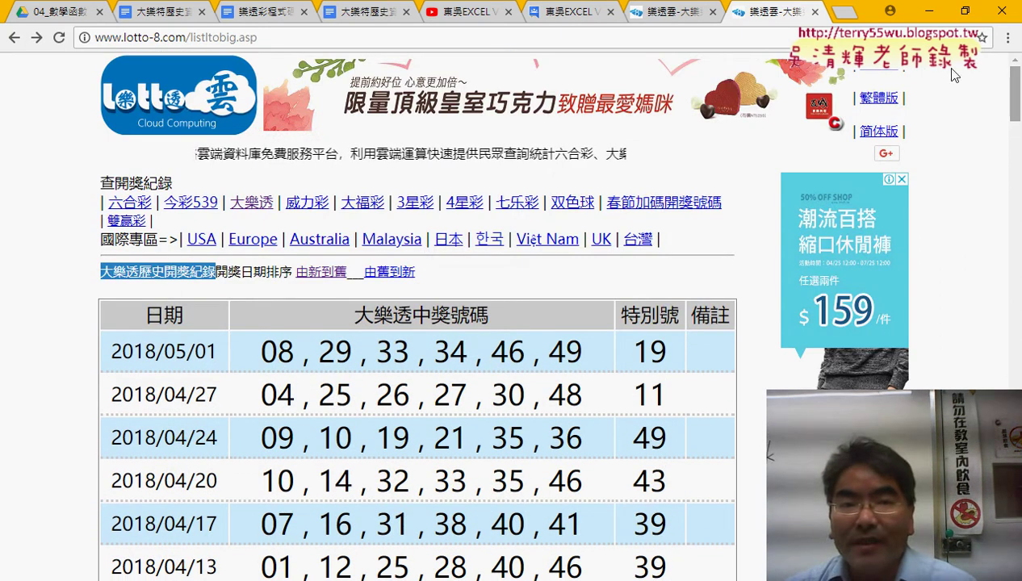
Highlight and mark the 'asp' ending of the listltobig.asp page address.
left_click(253, 40)
left_click(262, 39)
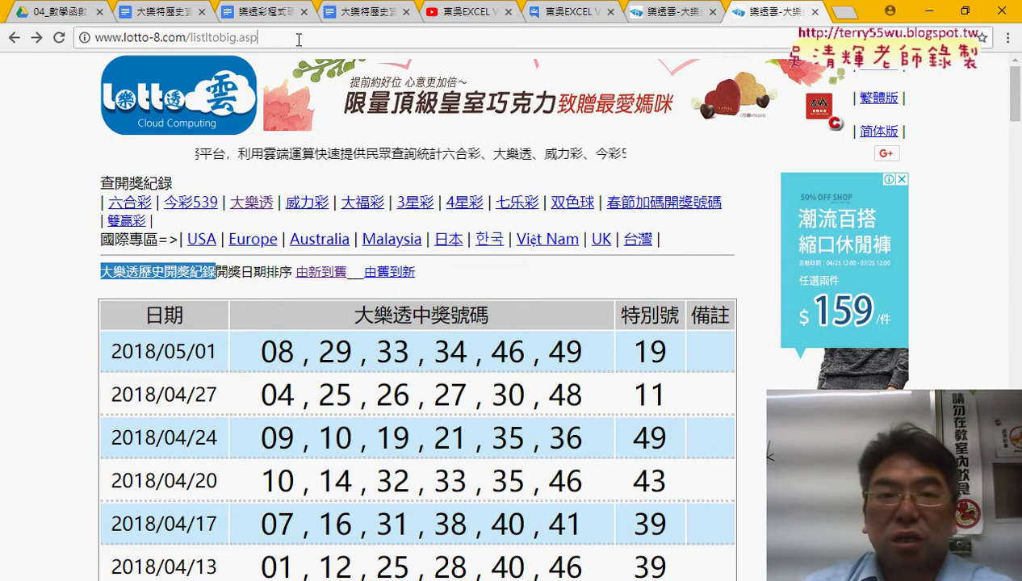
left_click_drag(266, 39, 239, 39)
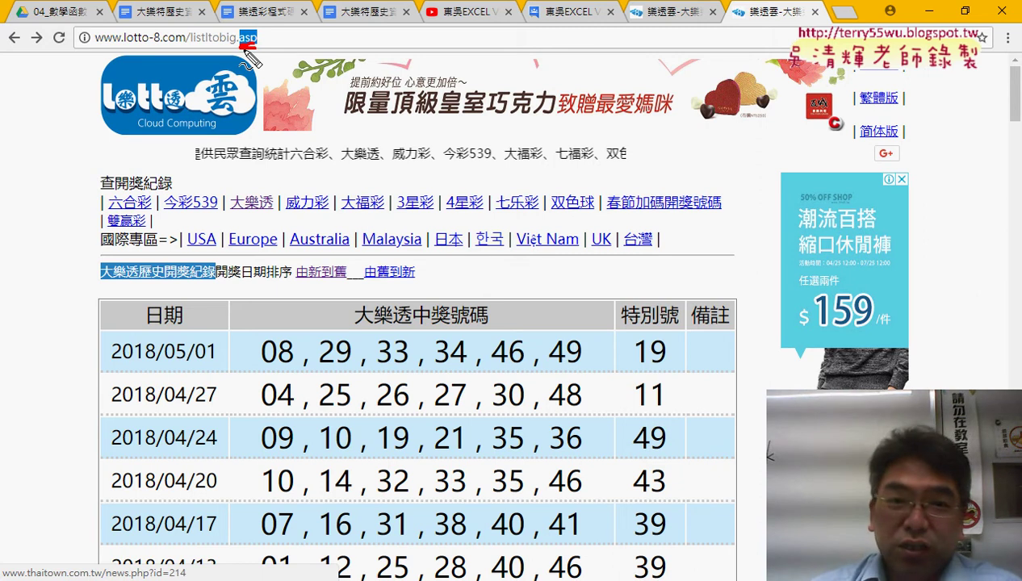
mouse_move(269, 38)
left_mouse_down()
mouse_move(257, 51)
mouse_move(279, 54)
left_mouse_up()
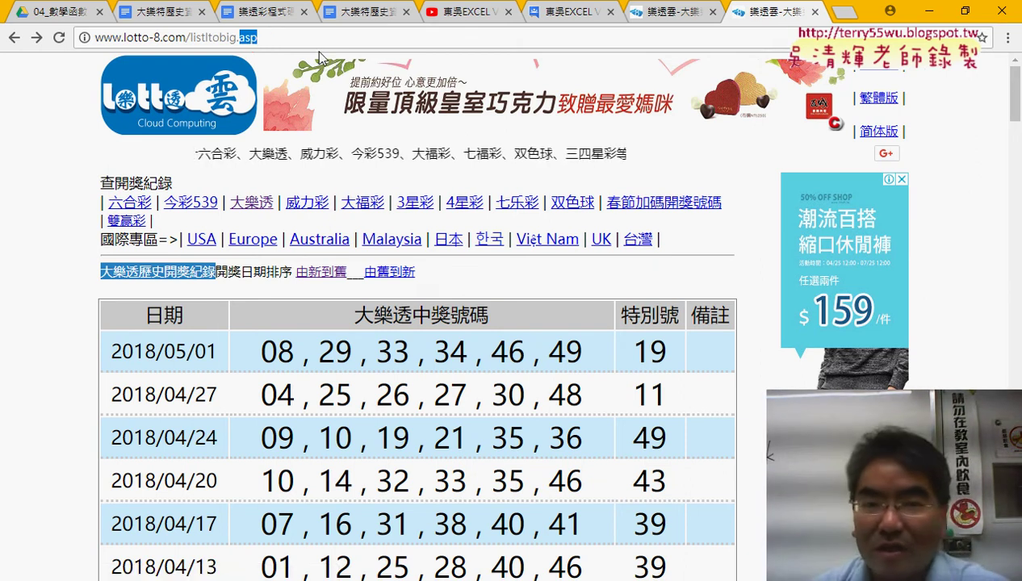
left_click(326, 38)
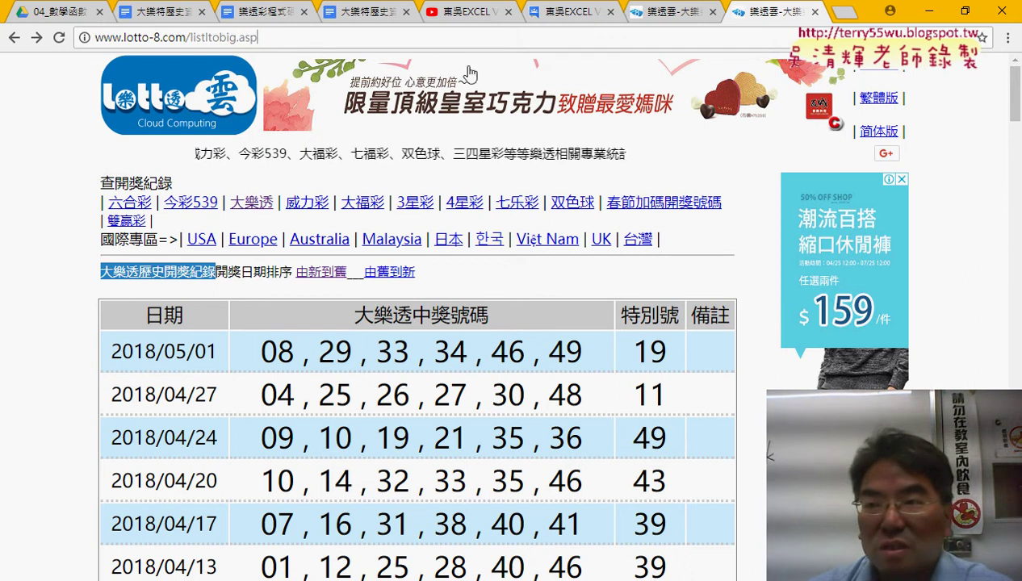
Open page 1 of the draw listing, sorted newest first.
left_click_drag(1014, 95, 1014, 452)
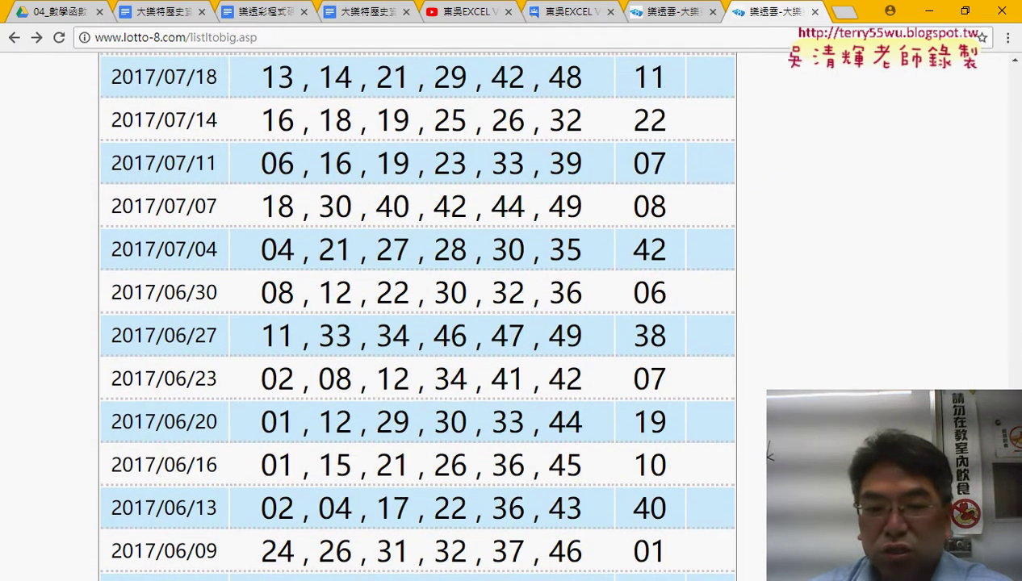
scroll(281, 494, "down", 2)
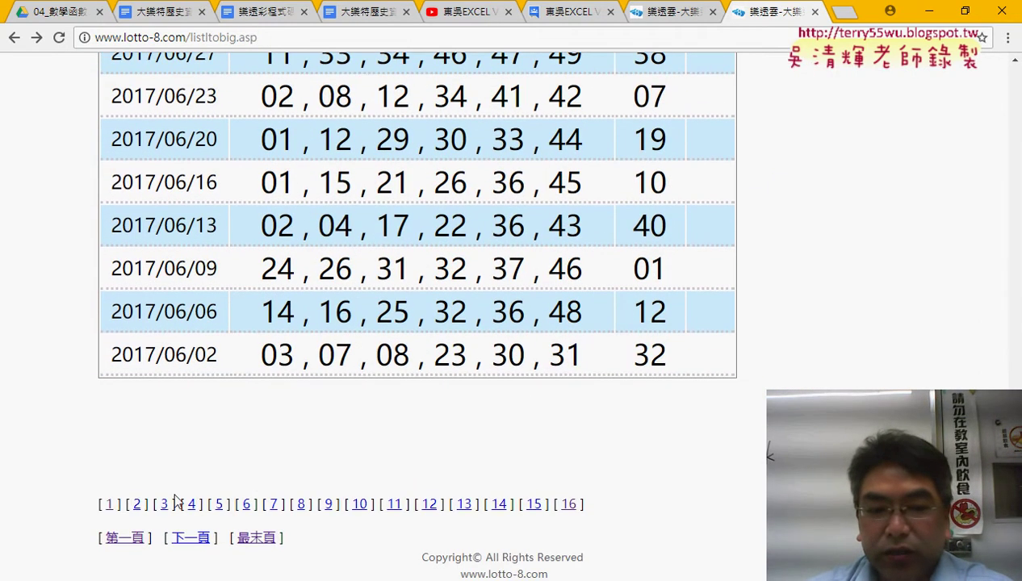
left_click(110, 505)
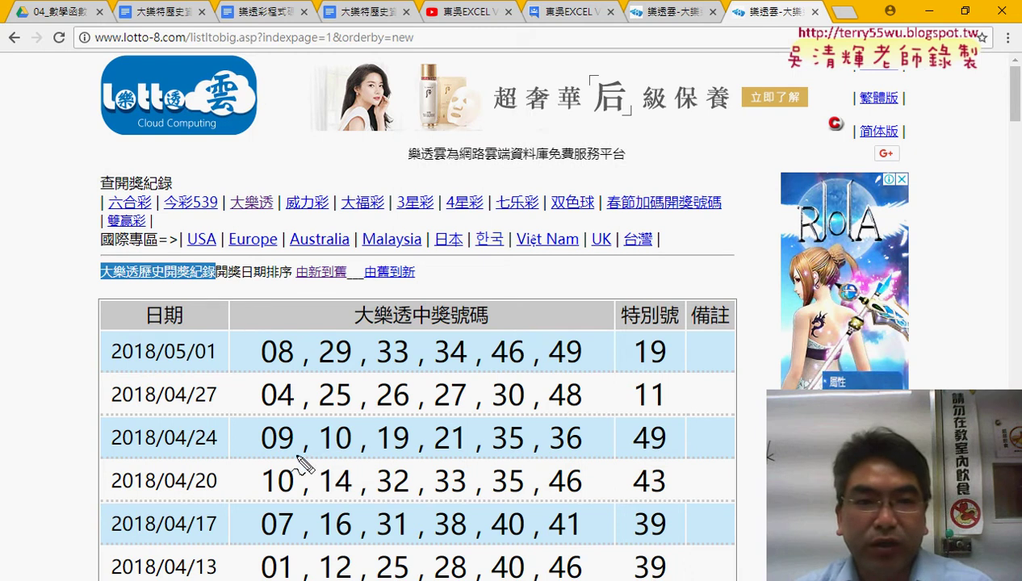
mouse_move(100, 46)
left_mouse_down()
mouse_move(257, 50)
mouse_move(263, 130)
left_mouse_up()
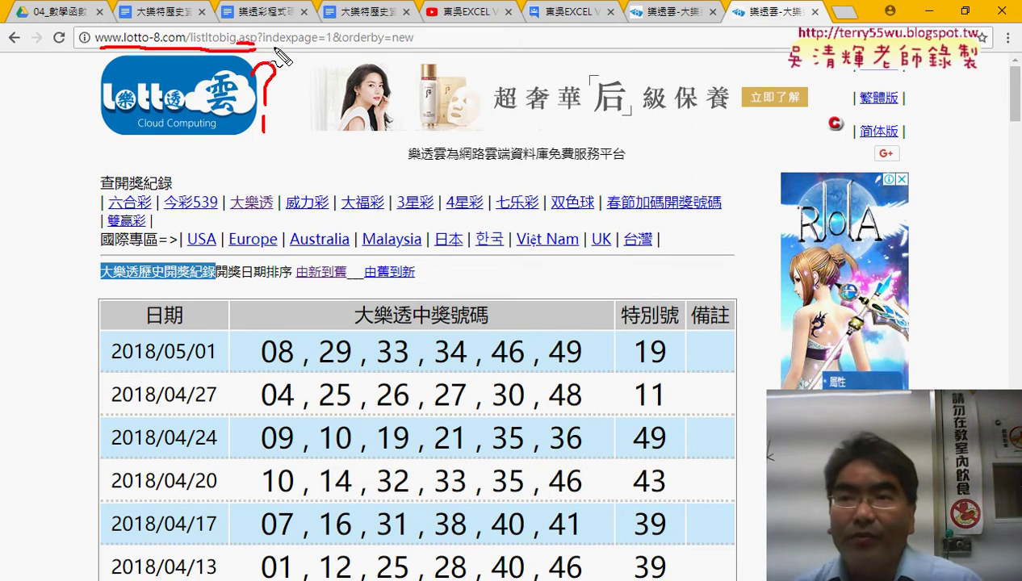
left_click_drag(269, 46, 317, 46)
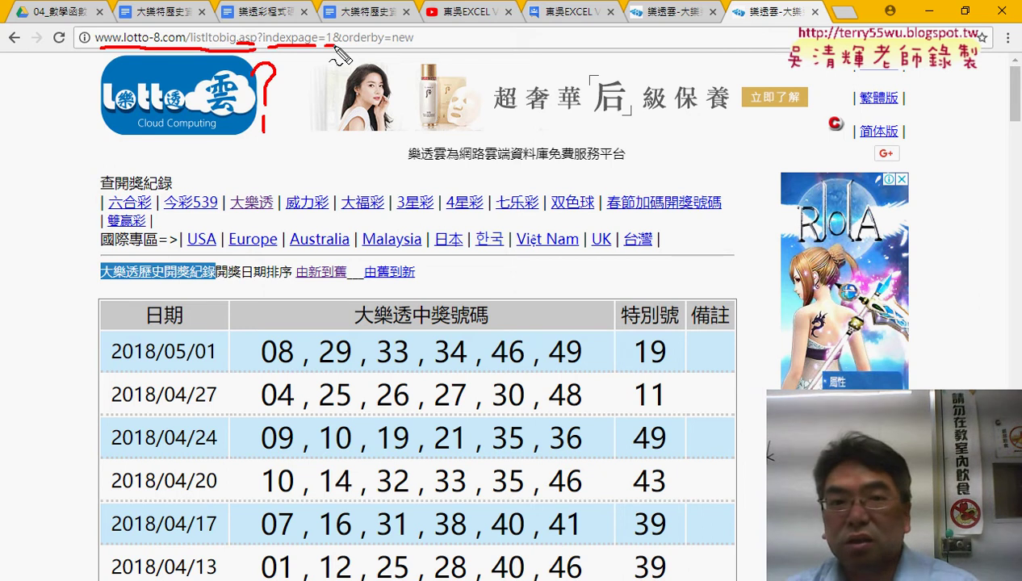
left_click_drag(321, 46, 380, 46)
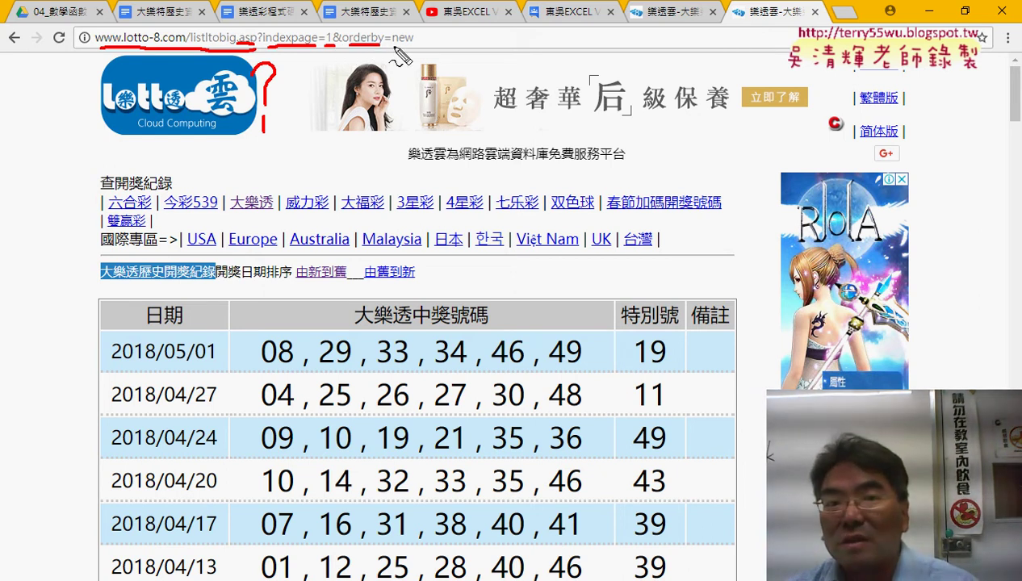
left_click_drag(387, 47, 416, 47)
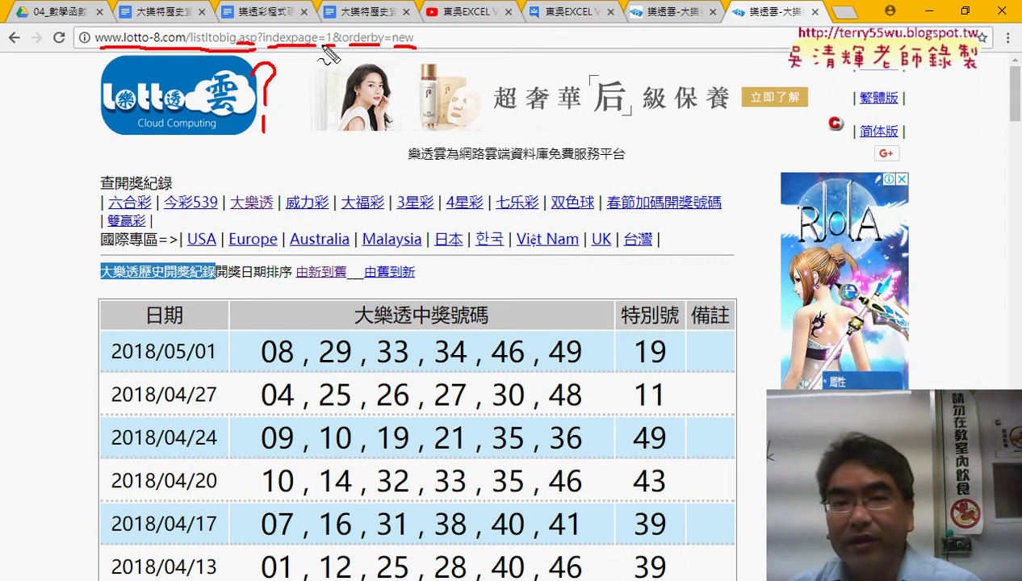
left_click_drag(326, 45, 333, 26)
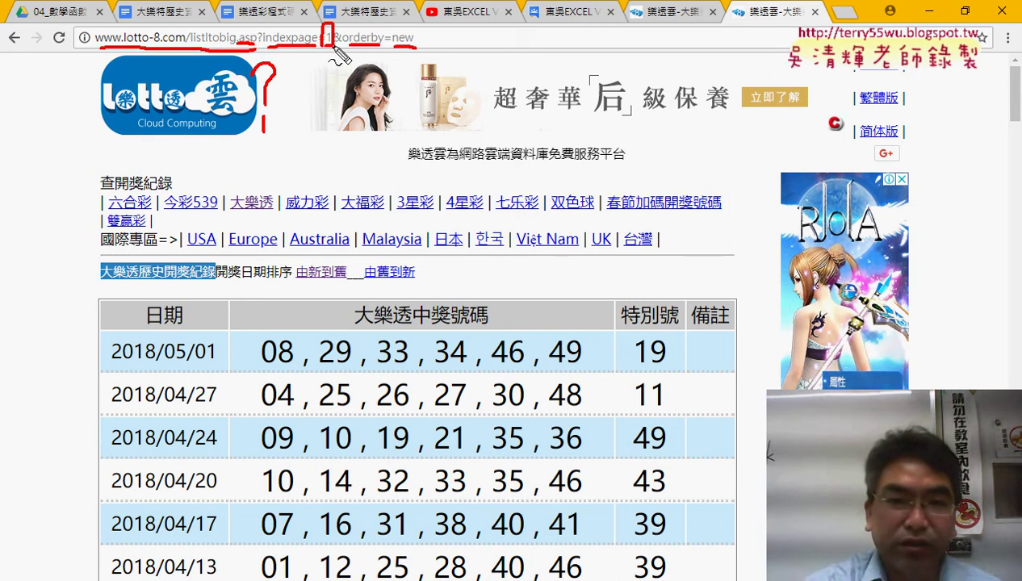
key("Escape")
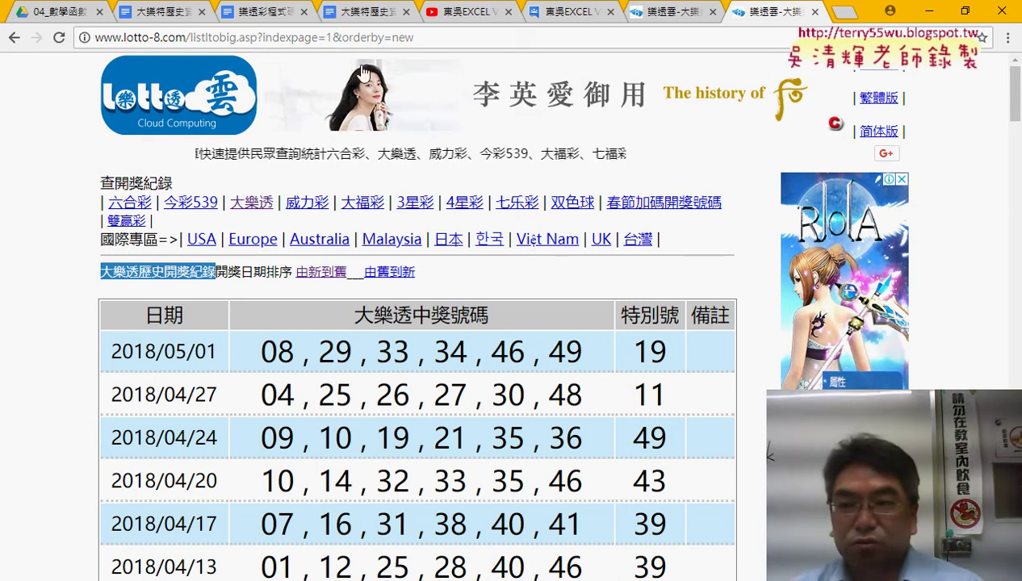
left_click_drag(1015, 93, 1015, 550)
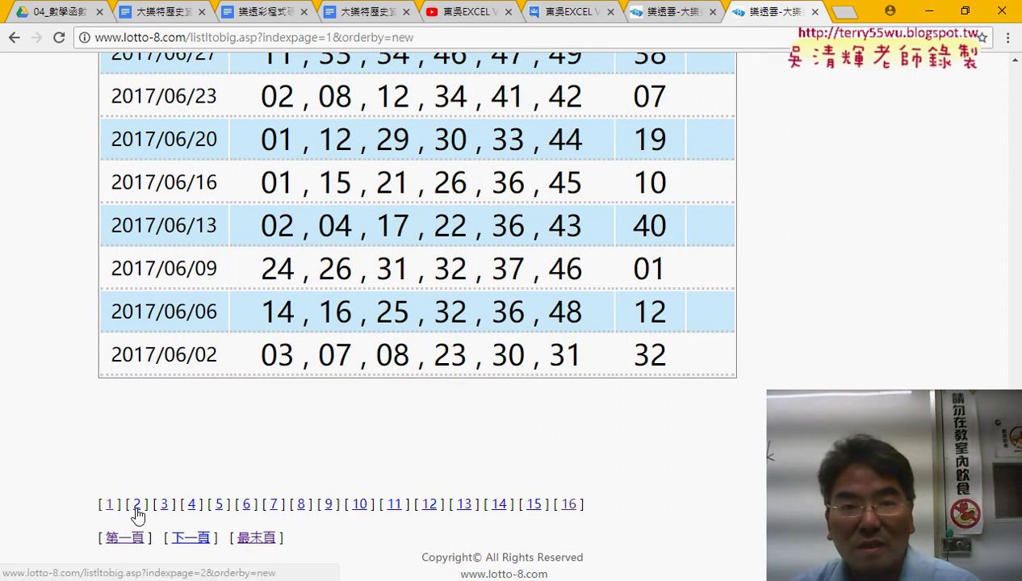
Open page 2, then page 16, and select the page number 16 in the address.
left_click(137, 504)
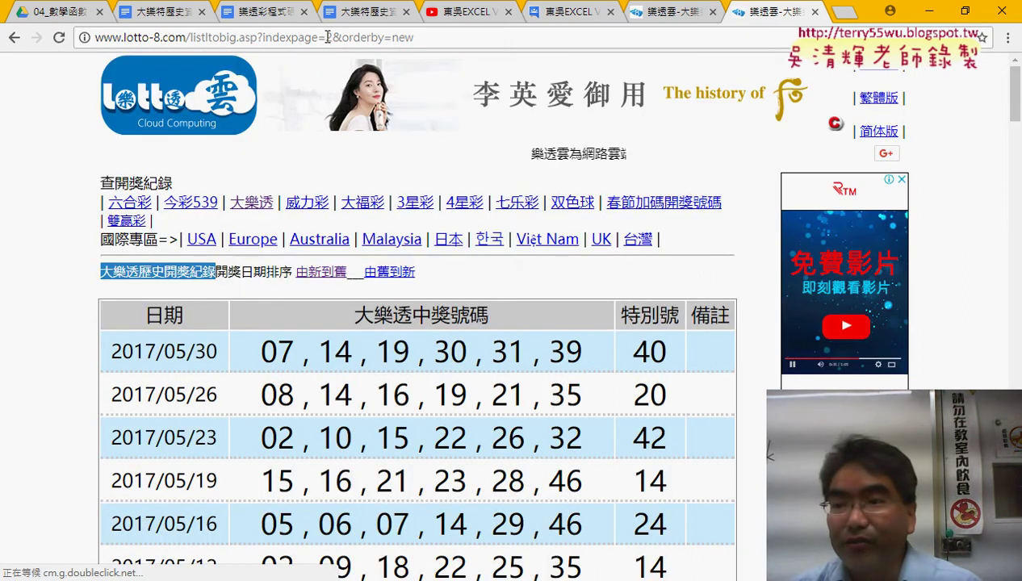
left_click_drag(1015, 93, 1015, 557)
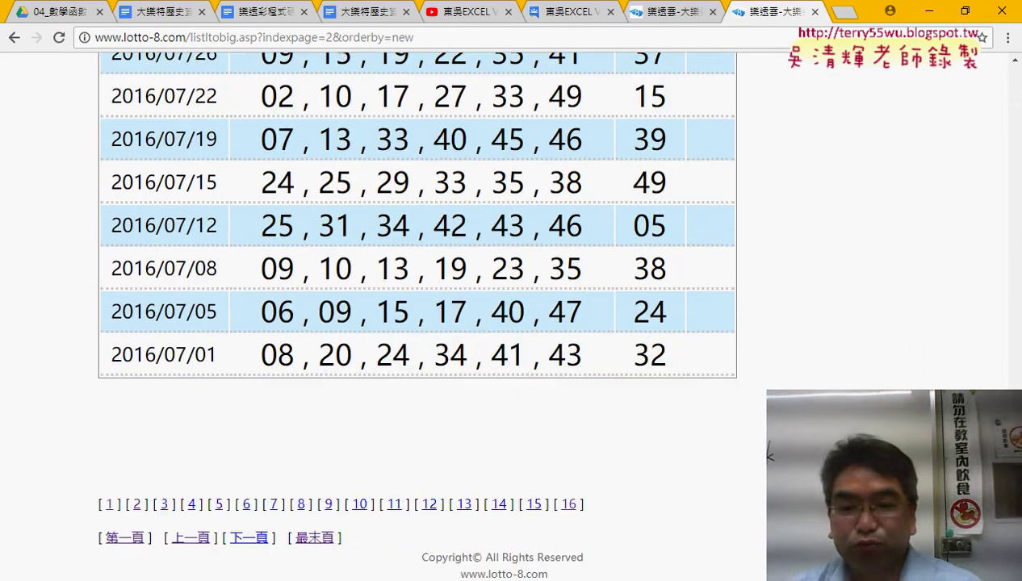
left_click(570, 506)
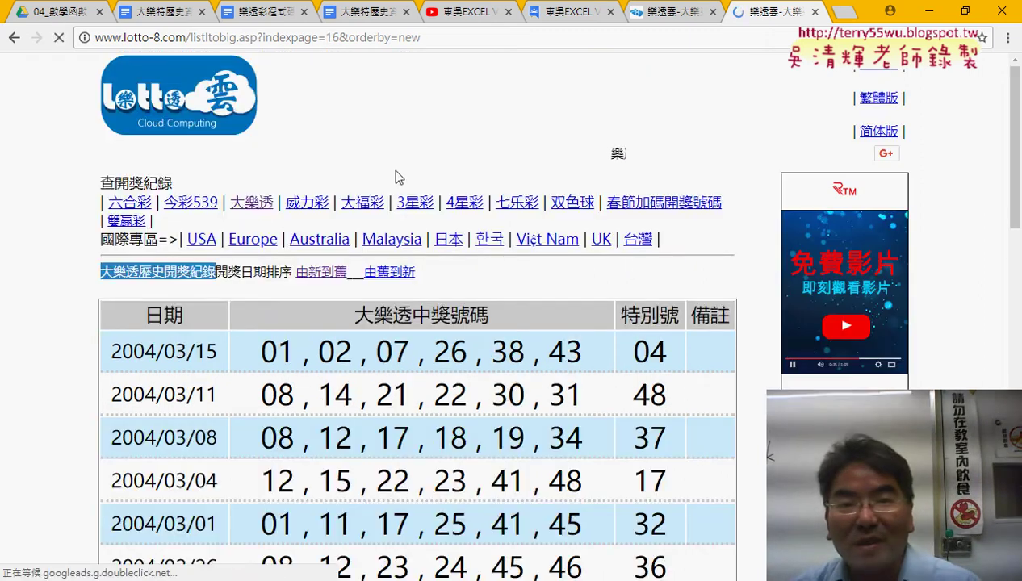
double_click(332, 37)
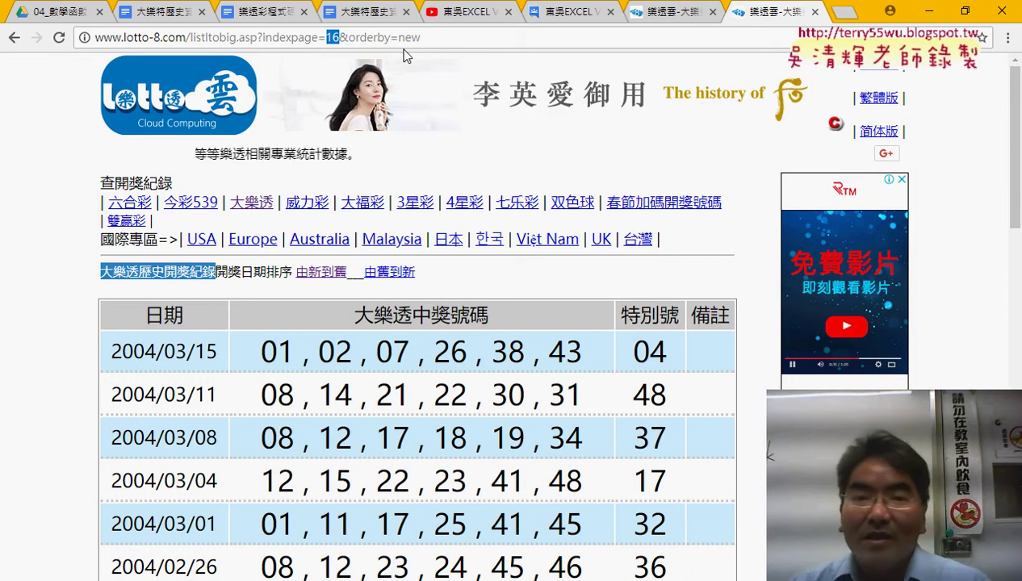
Return to page 1 of the draw history and copy its full web address.
scroll(1019, 214, "down", 1)
left_click_drag(1019, 214, 1016, 537)
left_click(109, 257)
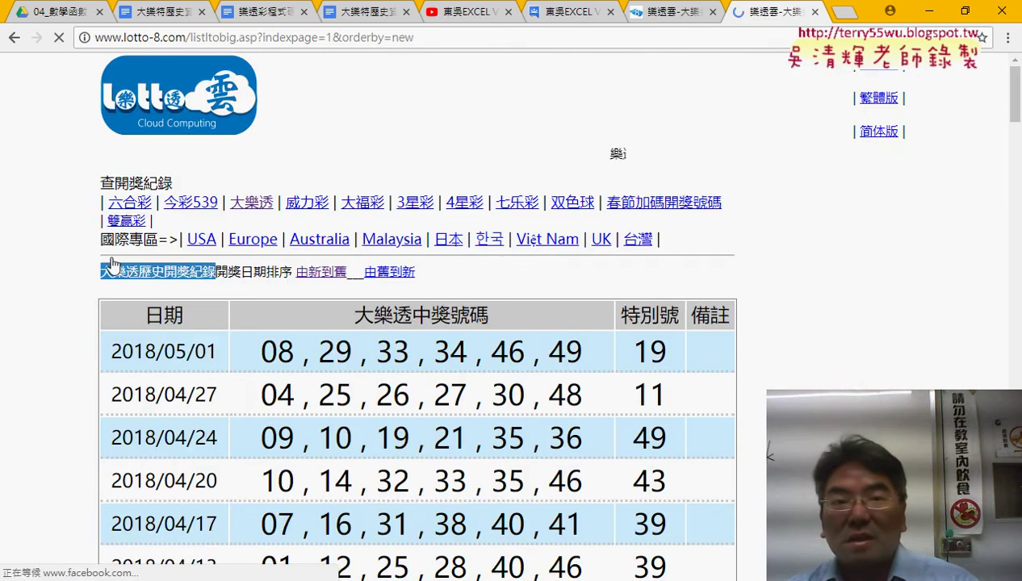
left_click(281, 40)
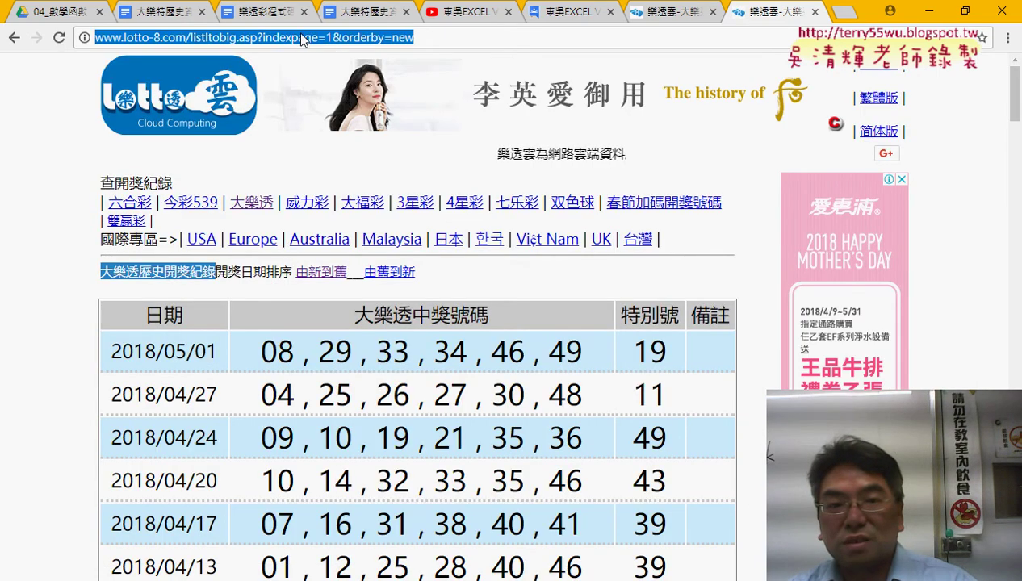
right_click(302, 39)
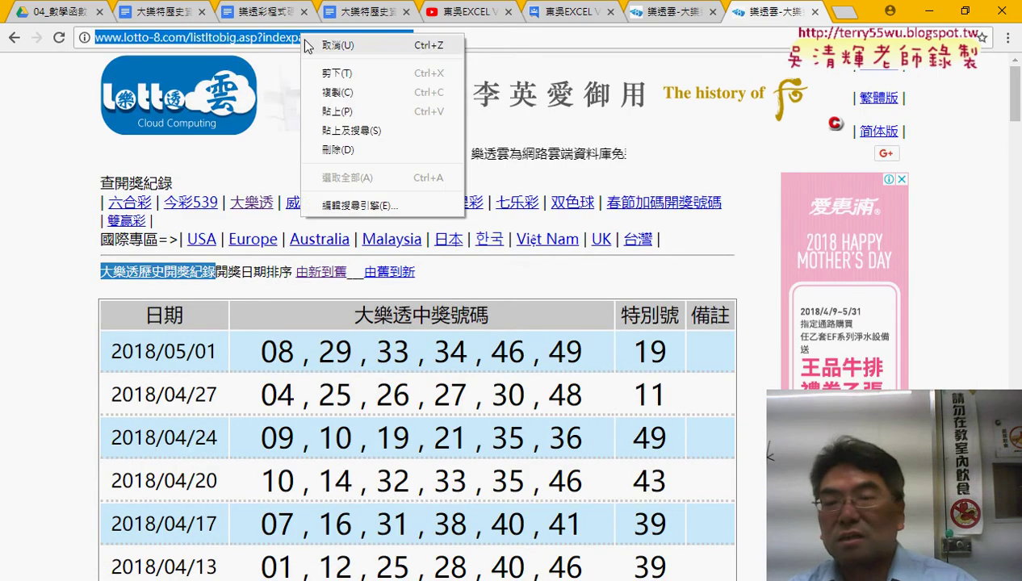
left_click(340, 96)
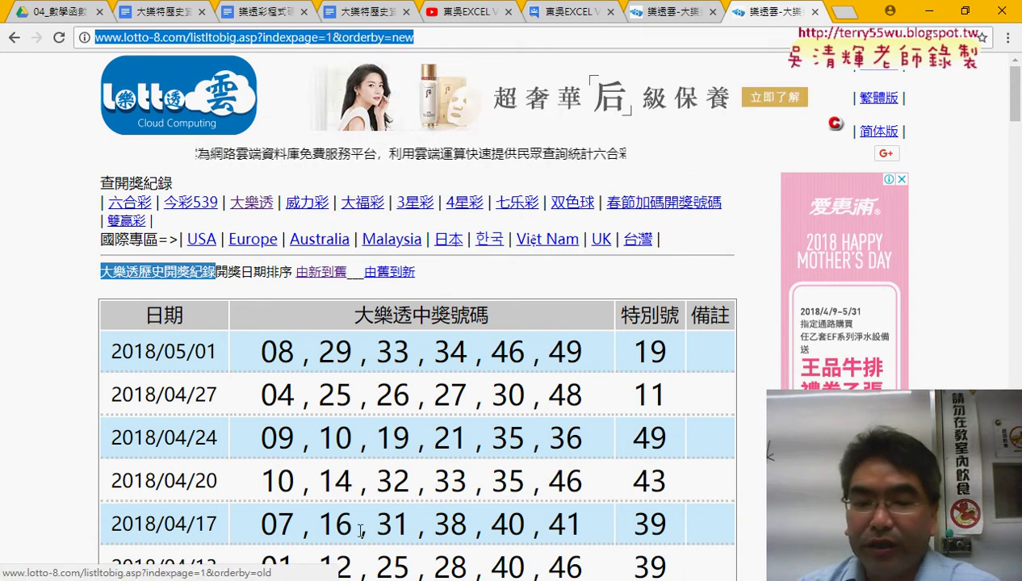
Add sheet 工作表3 and start a From Web query with the copied lotto-8.com page 1 address.
left_click(242, 517)
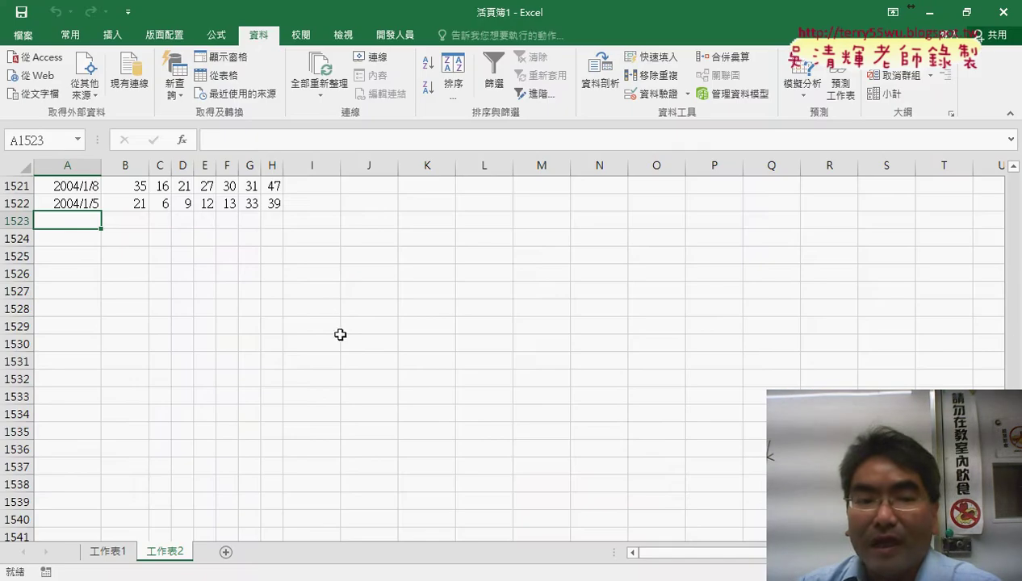
left_click(226, 552)
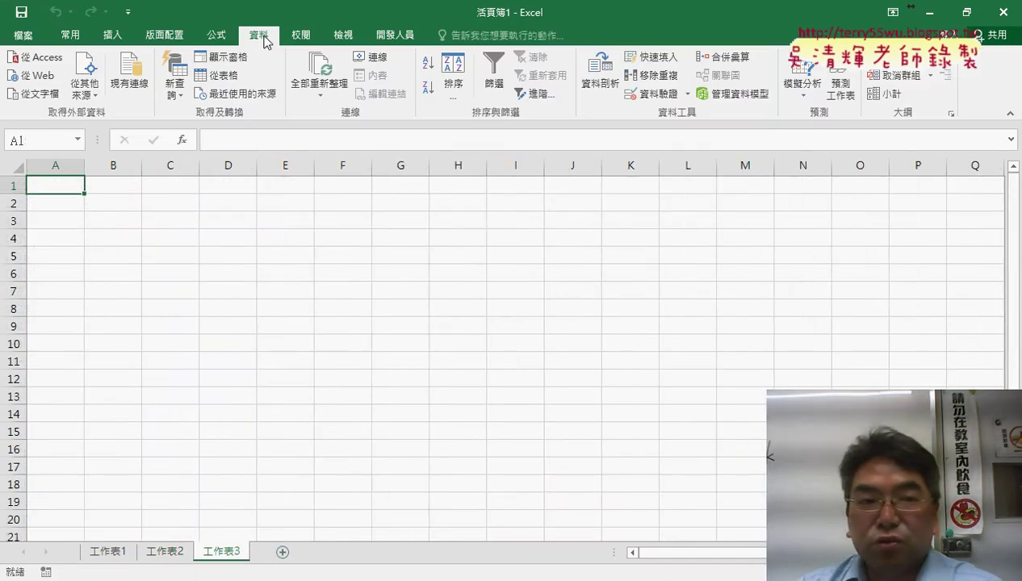
left_click(32, 75)
right_click(494, 114)
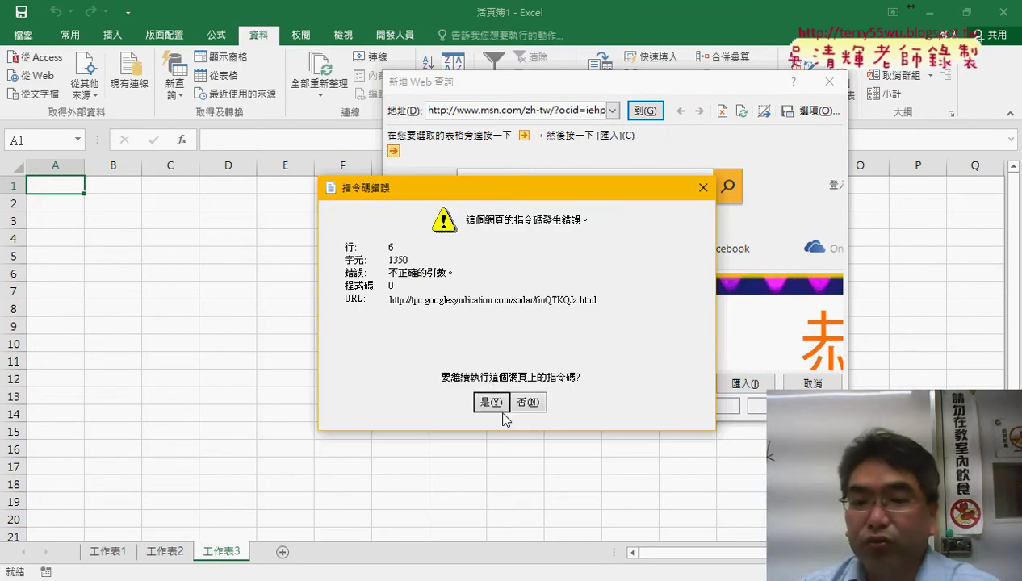
left_click(490, 403)
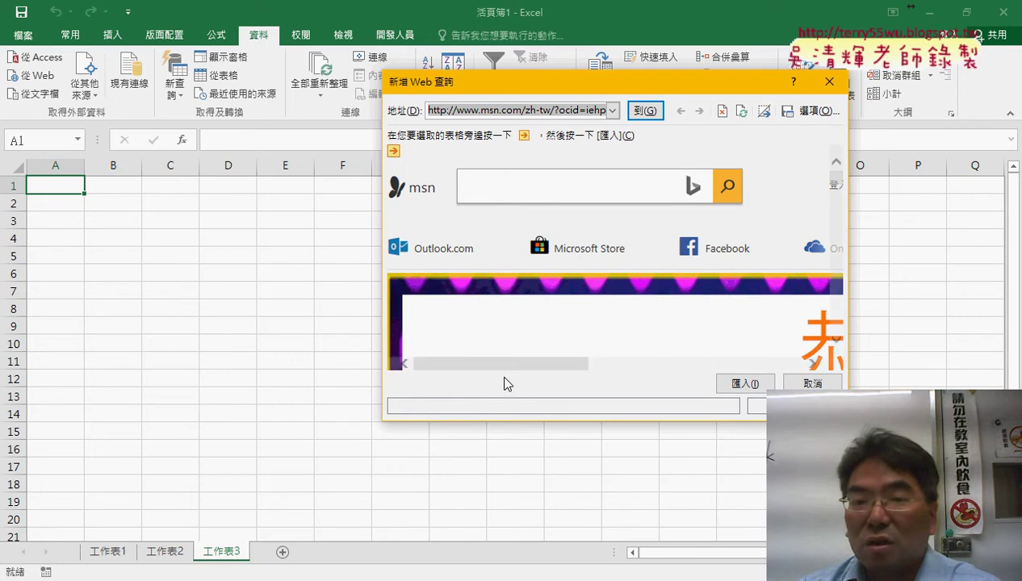
left_click(602, 111)
right_click(527, 112)
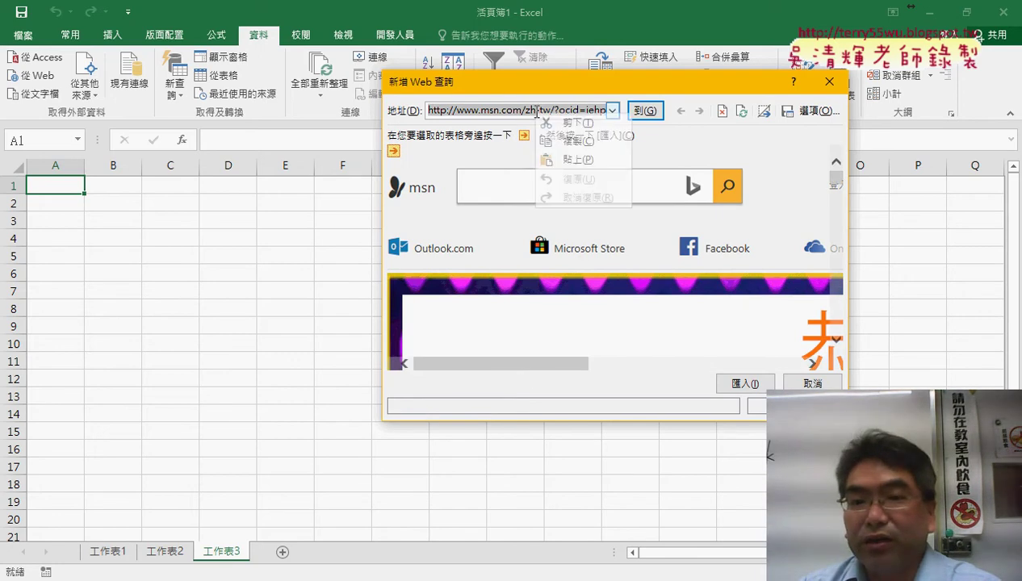
left_click(565, 161)
Load the lotto page in the query, answering Yes to every script error.
left_click(644, 110)
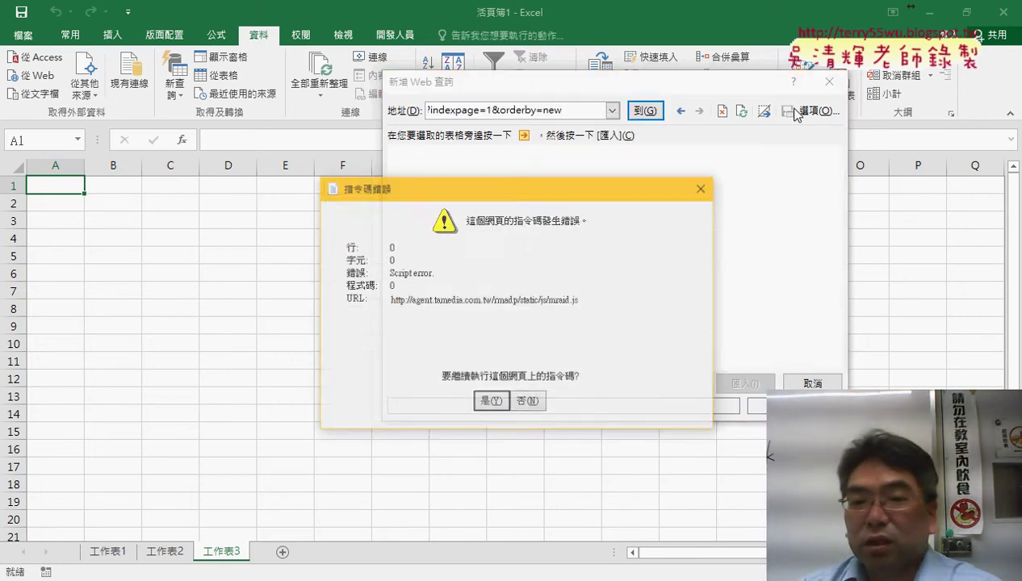
left_click(492, 403)
key("Return")
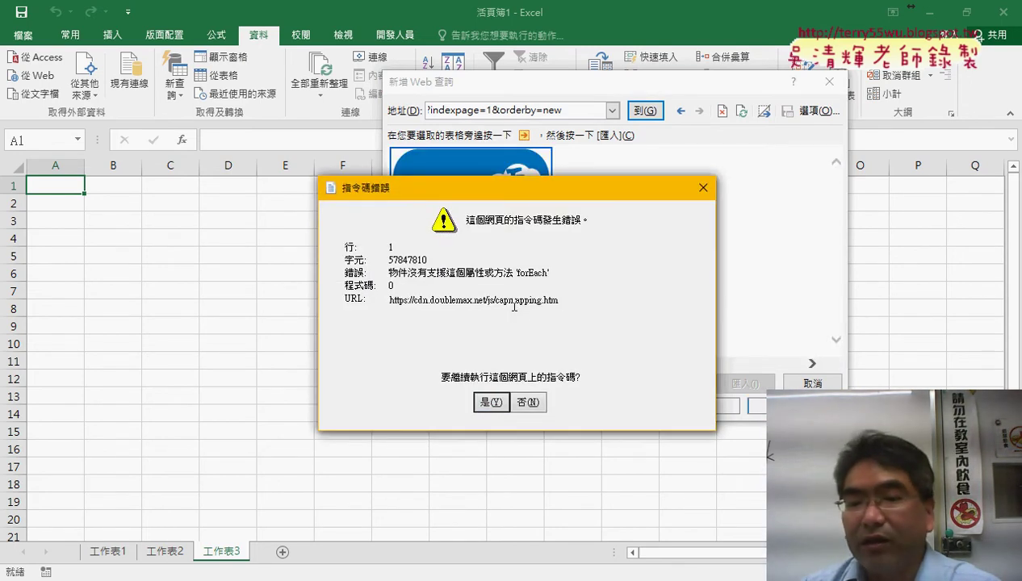
left_click(492, 402)
left_click(492, 403)
left_click(492, 402)
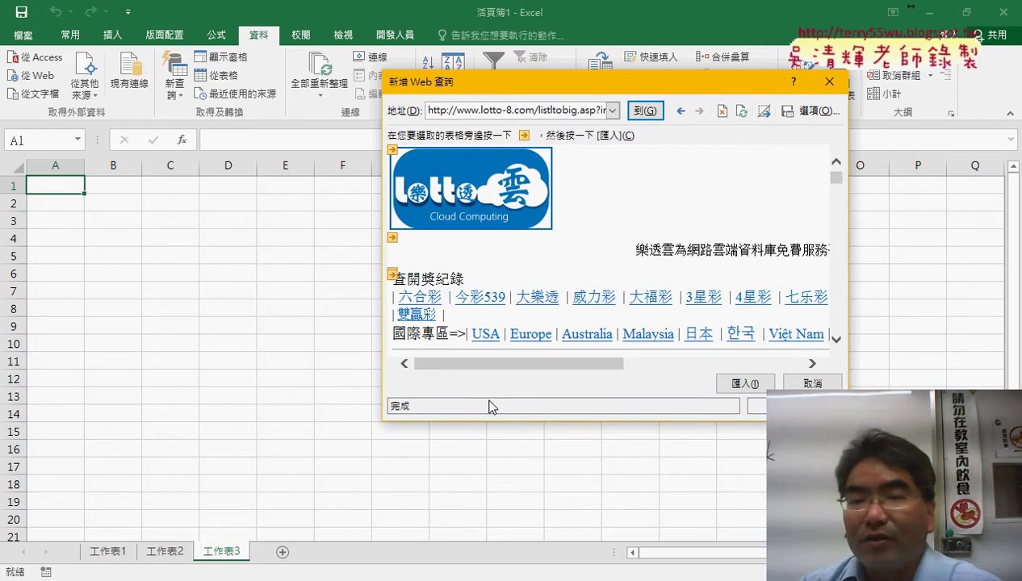
Enlarge the query window, pick the Big Lotto draw results table, and import it.
left_click_drag(568, 82, 422, 42)
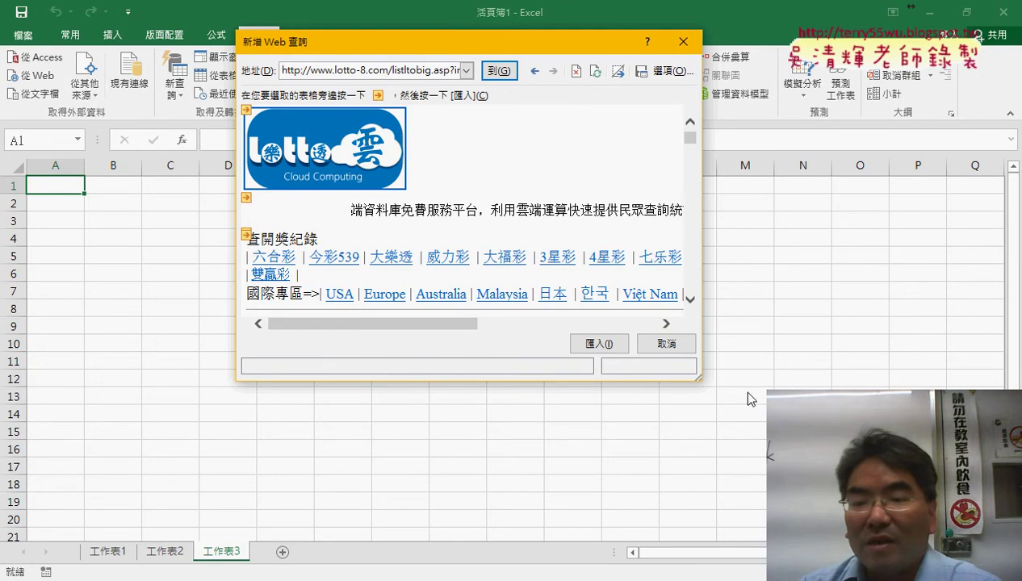
left_click_drag(701, 376, 922, 515)
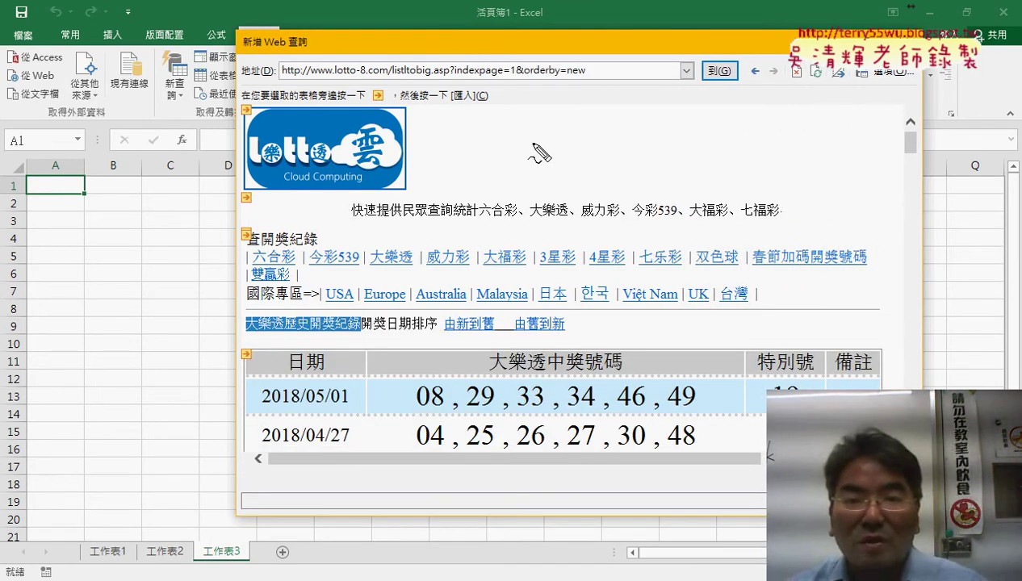
left_click_drag(383, 79, 394, 105)
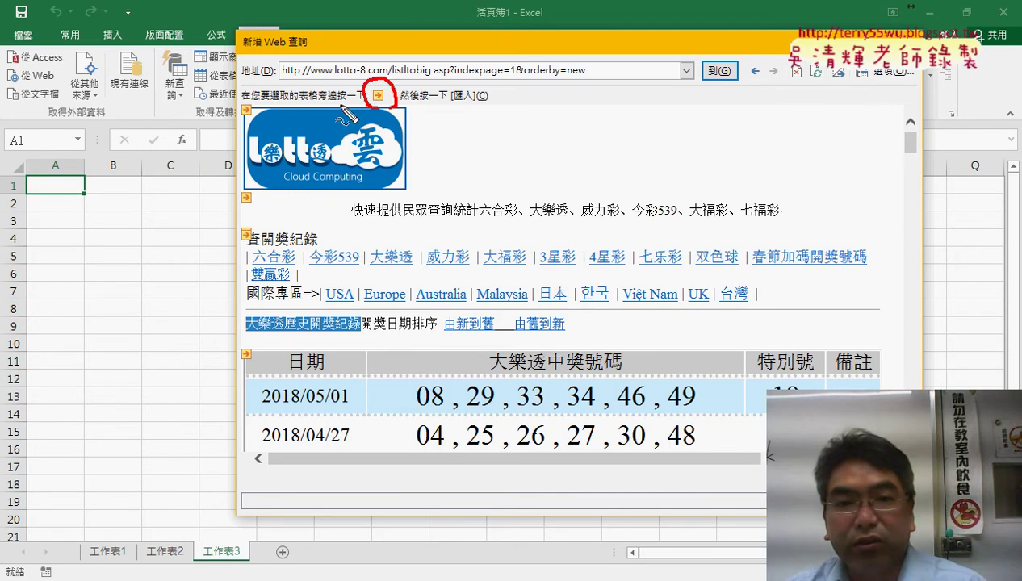
left_click_drag(298, 100, 324, 100)
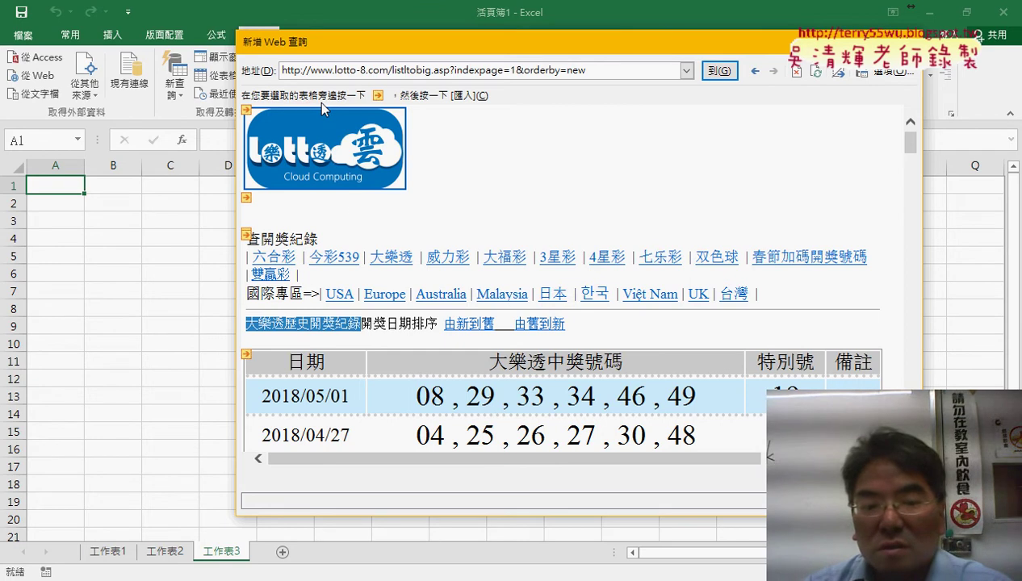
left_click(245, 353)
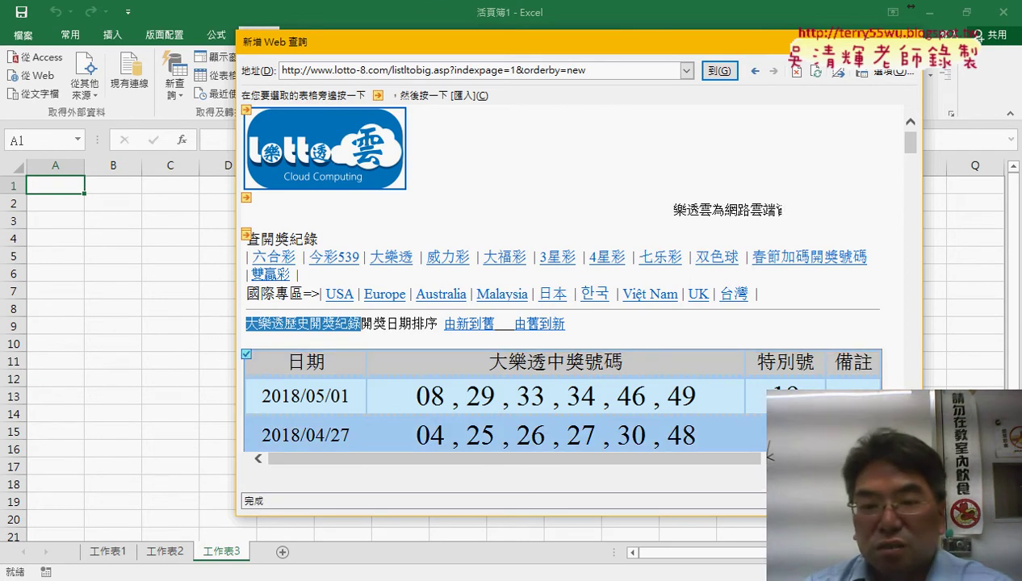
left_click(815, 501)
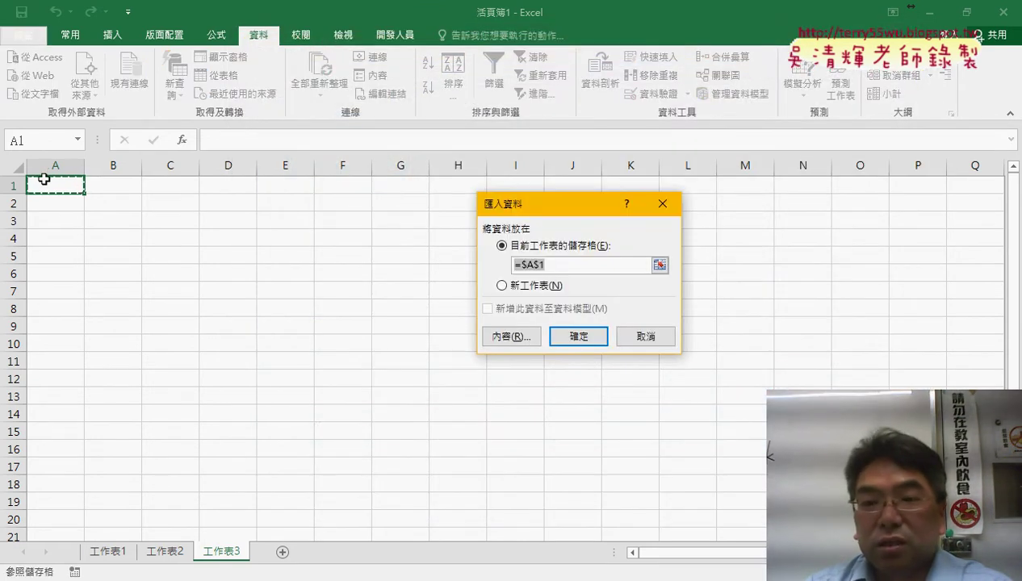
Place the imported table at =$A$1 on 工作表3, then add a blank 工作表4.
left_click(583, 328)
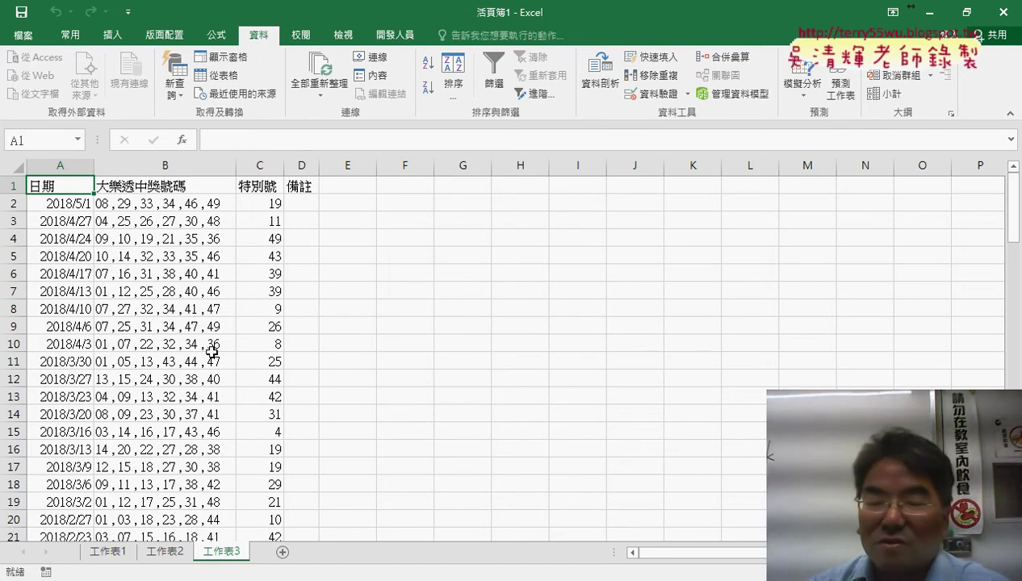
left_click(283, 552)
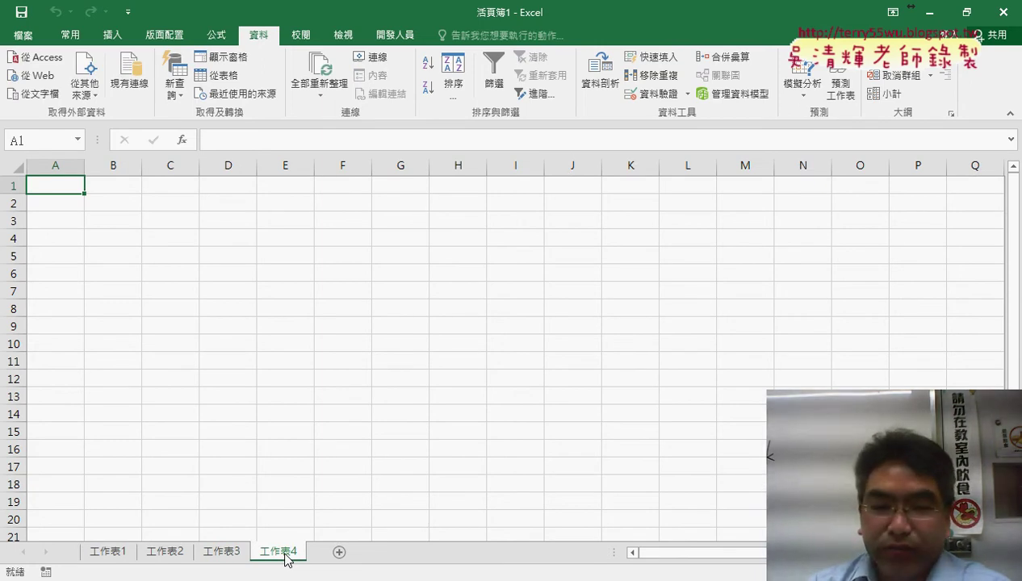
Review the lotto page link and 大樂透下載 macro code in the Google Docs notes, then minimize Chrome.
key("alt+Tab")
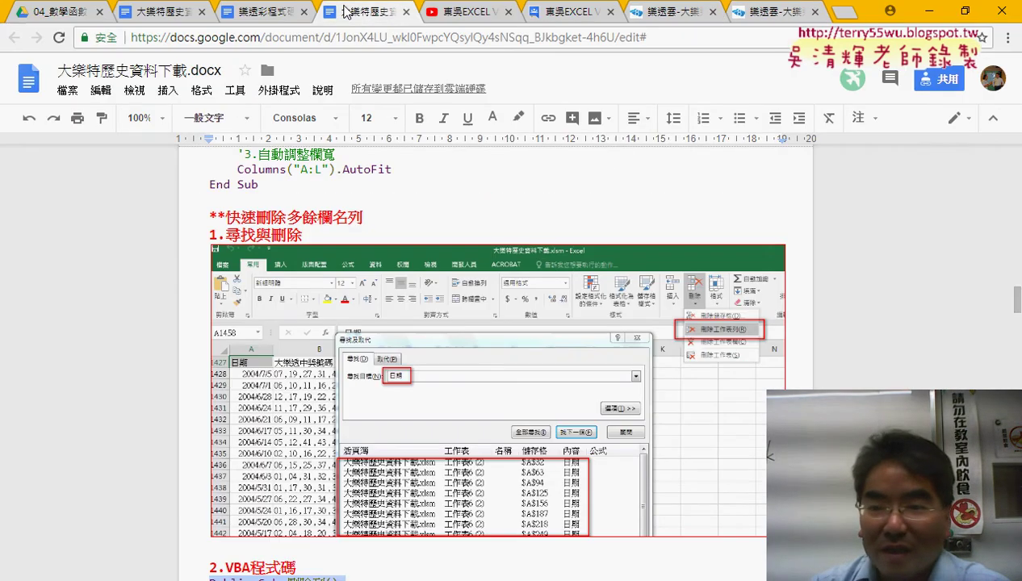
left_click(347, 12)
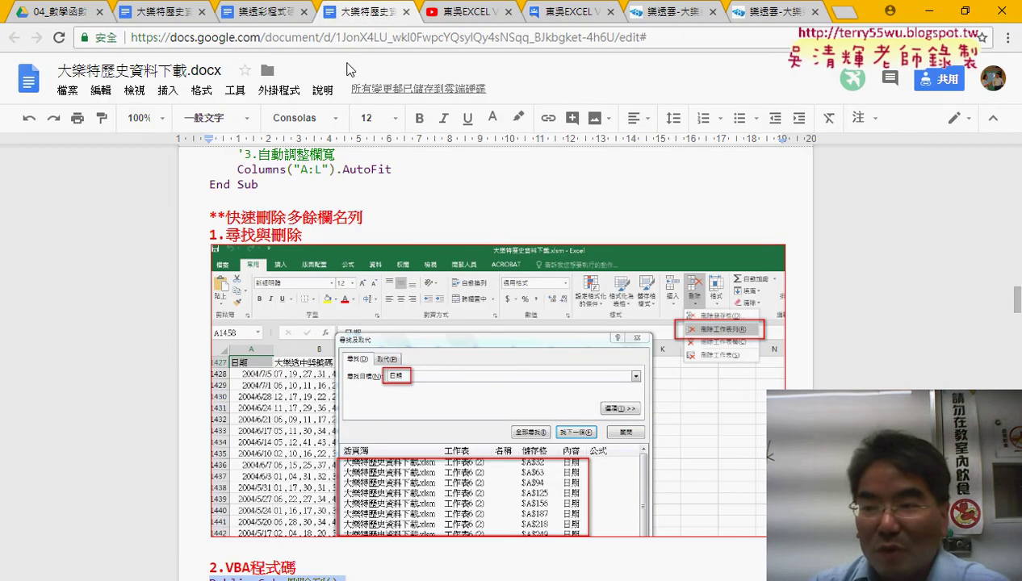
left_click_drag(1018, 339, 1017, 162)
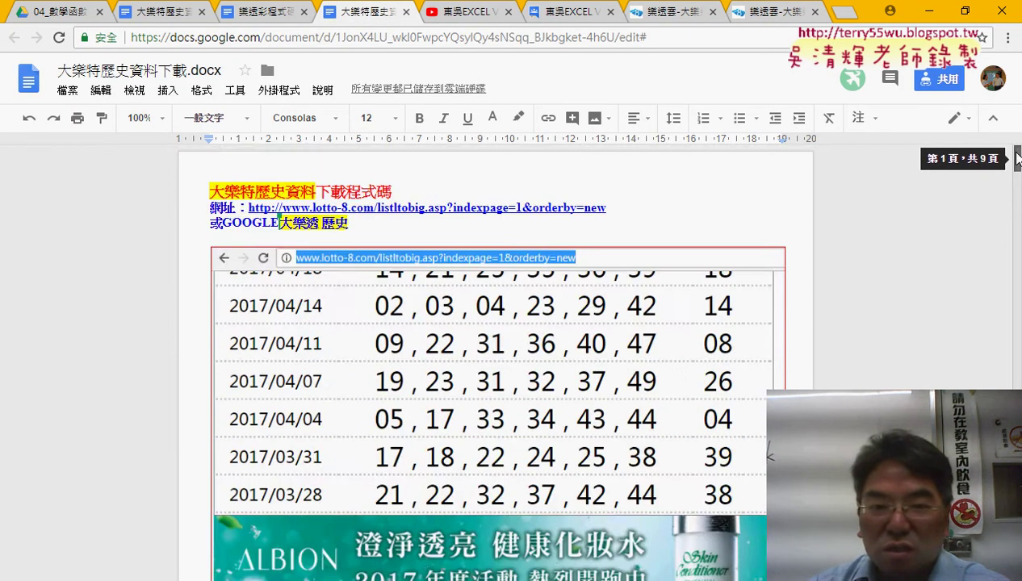
left_click(455, 208)
scroll(251, 281, "down", 2)
scroll(259, 274, "down", 2)
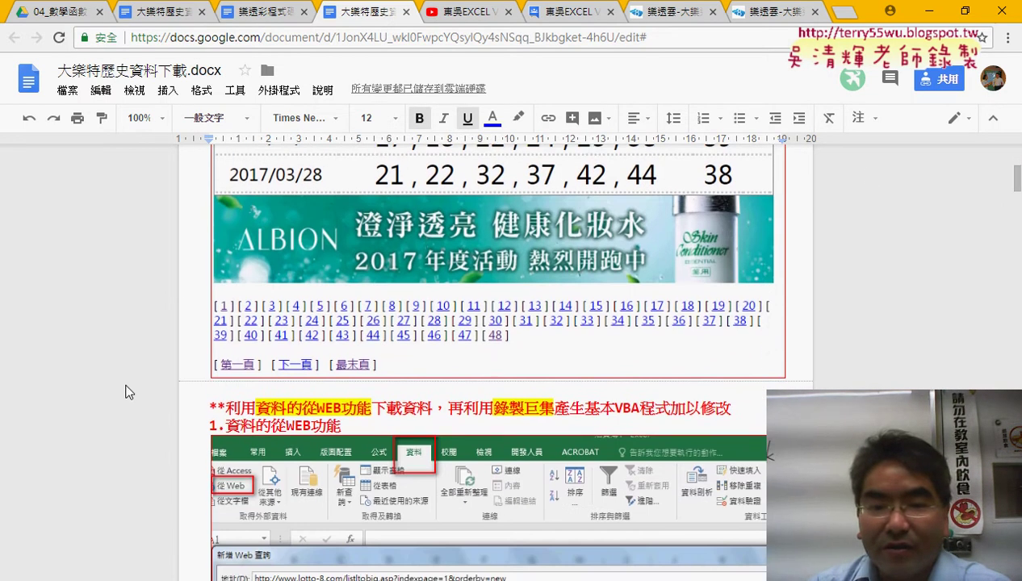
scroll(268, 268, "down", 2)
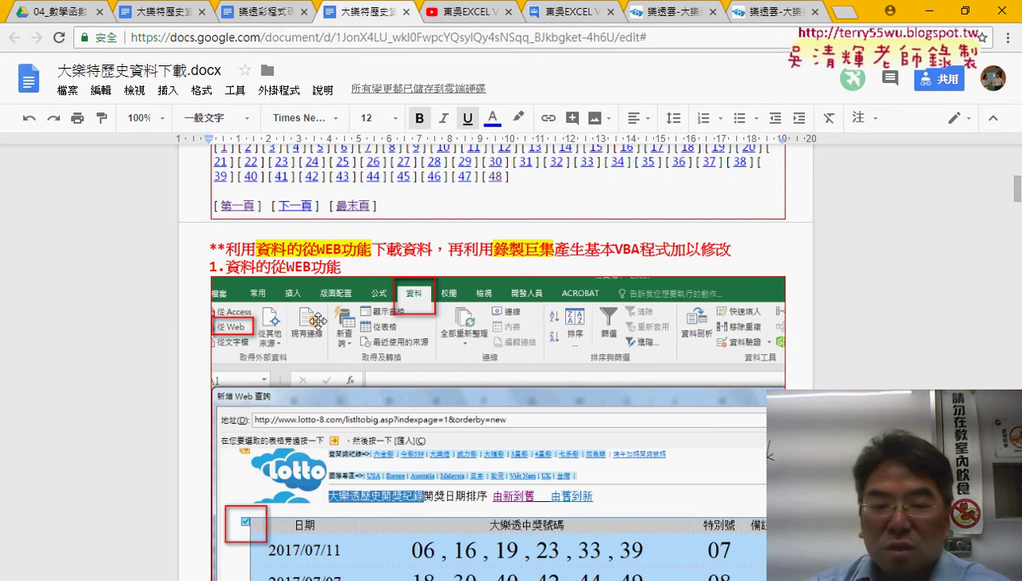
scroll(148, 421, "down", 3)
scroll(148, 422, "down", 3)
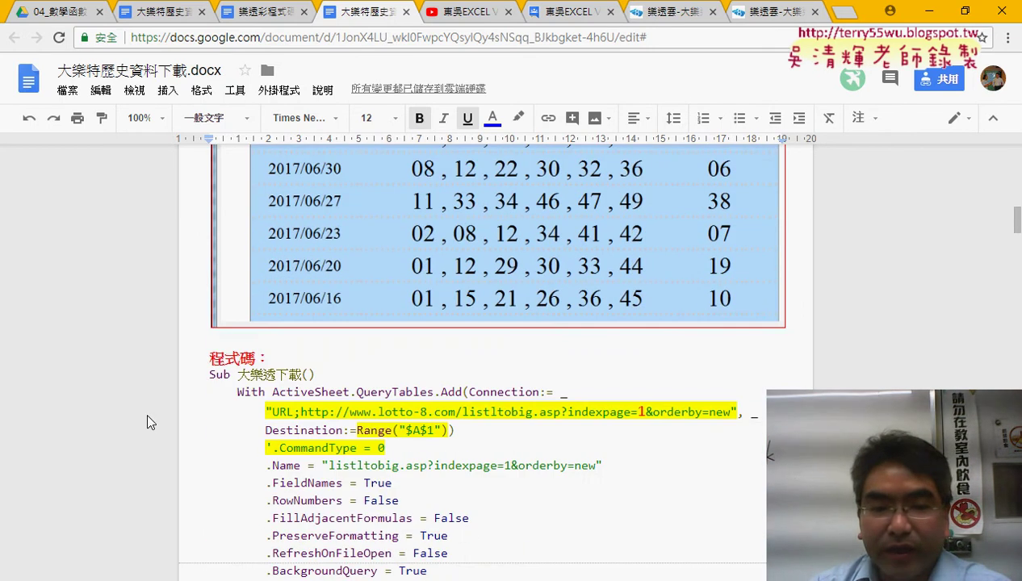
left_click_drag(237, 375, 302, 375)
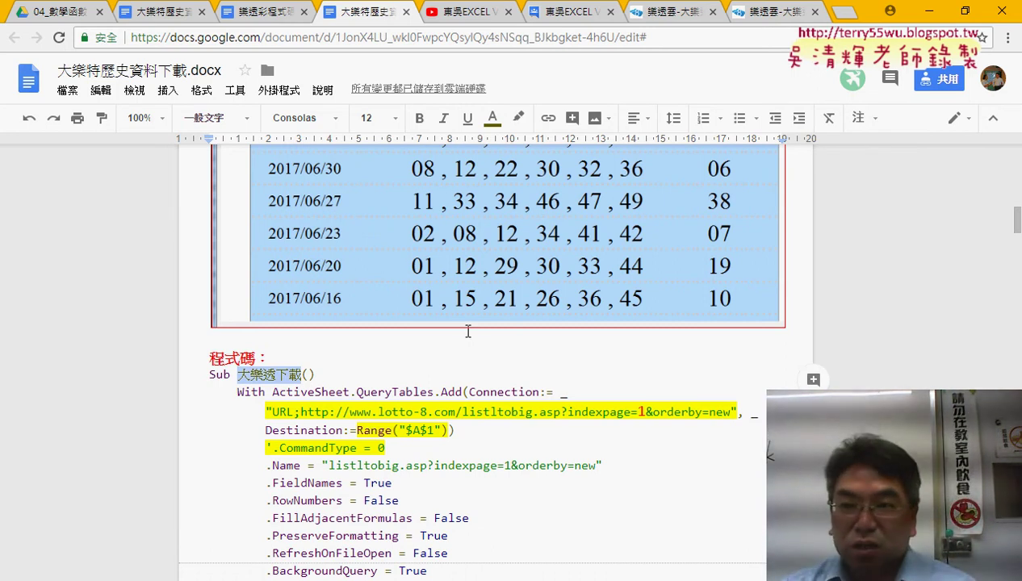
left_click(928, 12)
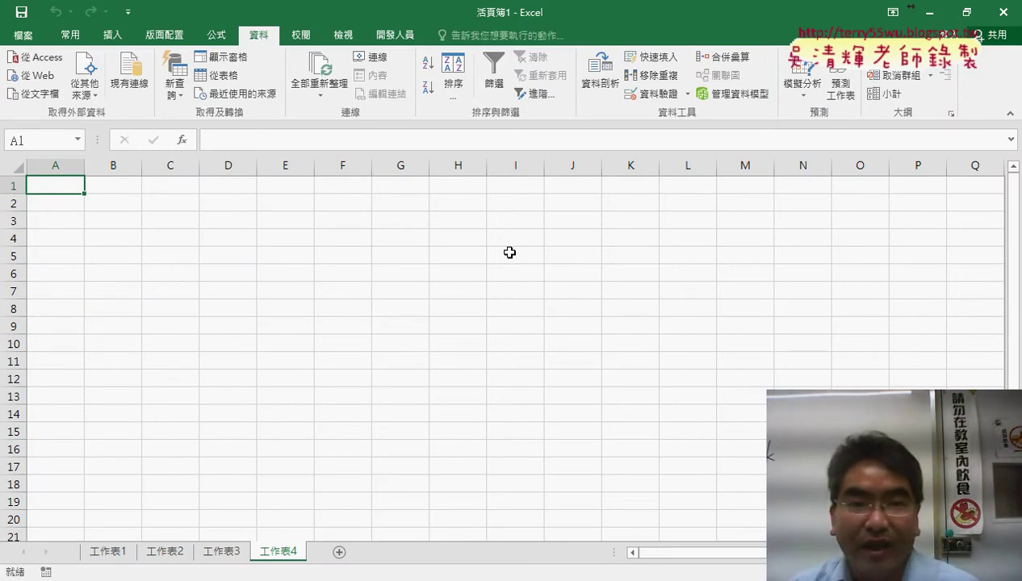
Record a new macro named 大樂透下載 in this workbook from the Developer tab.
left_click(414, 42)
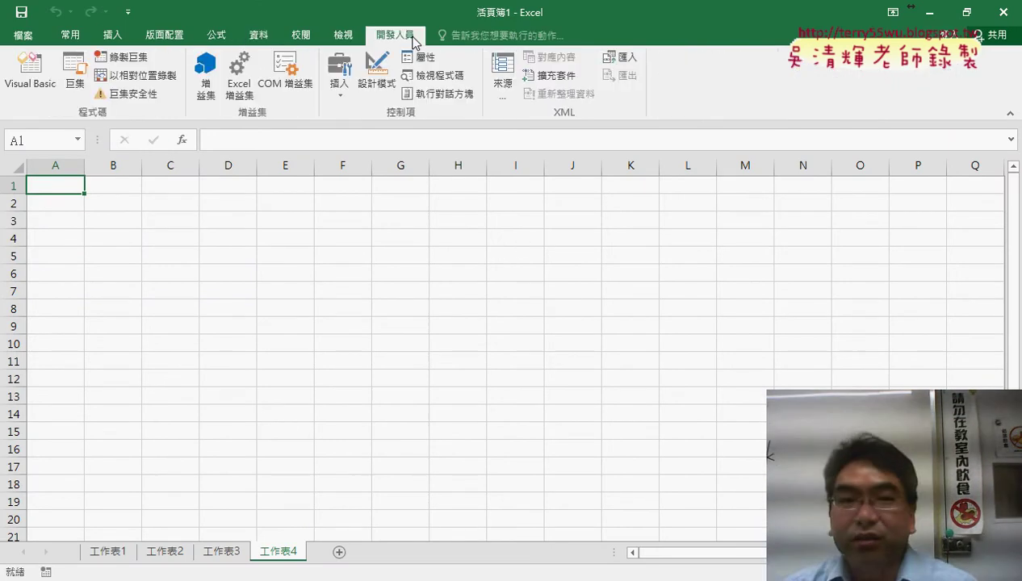
left_click(127, 63)
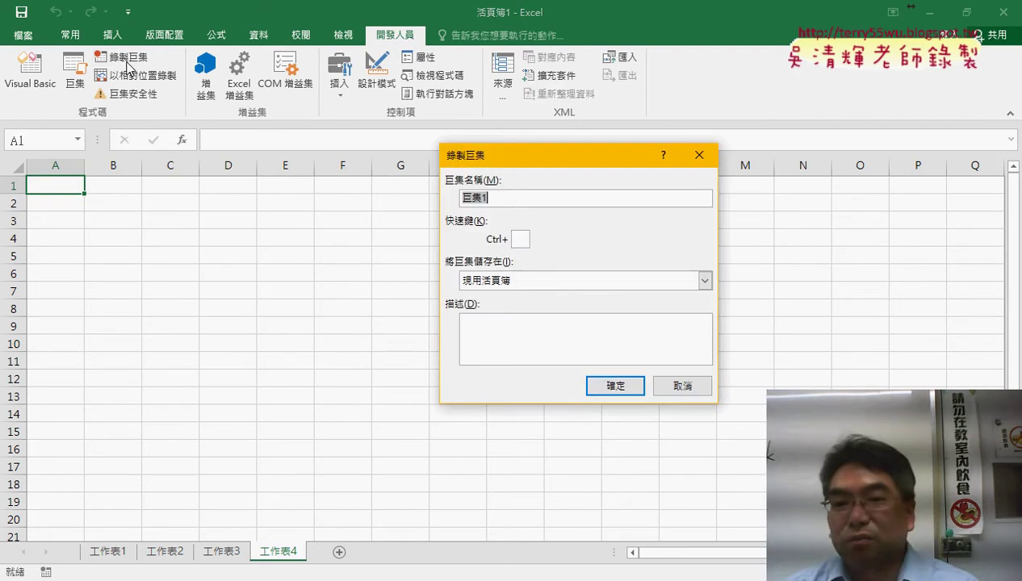
right_click(510, 196)
left_click(530, 247)
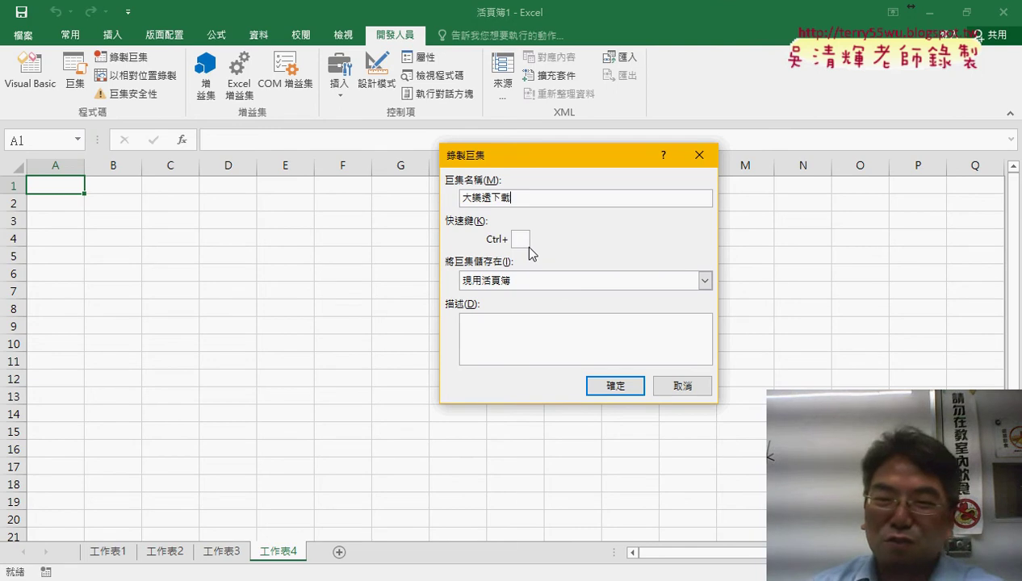
left_click(607, 387)
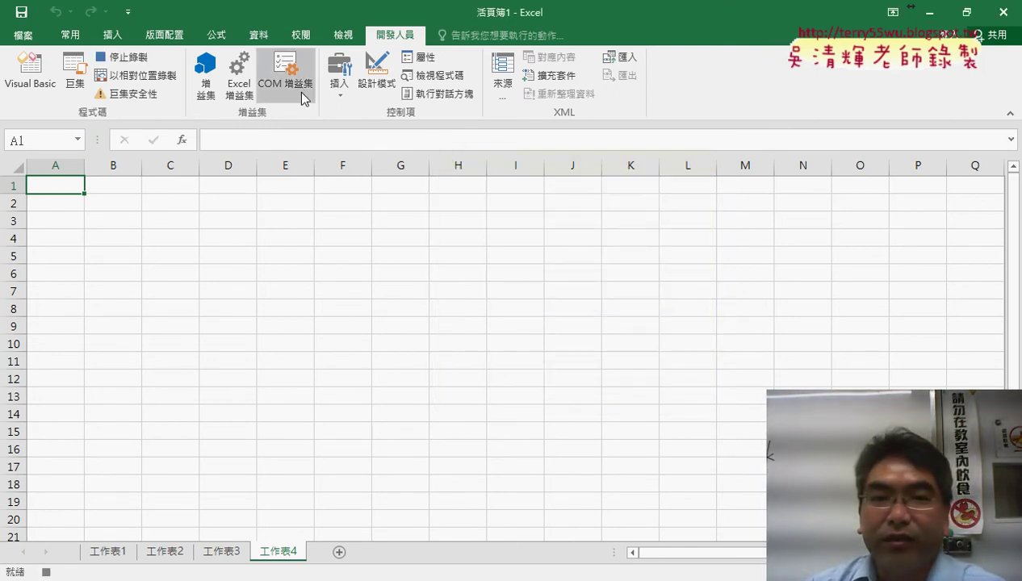
Start a New Web Query and paste in the lotto-8.com page 1 URL copied from Chrome.
left_click(256, 37)
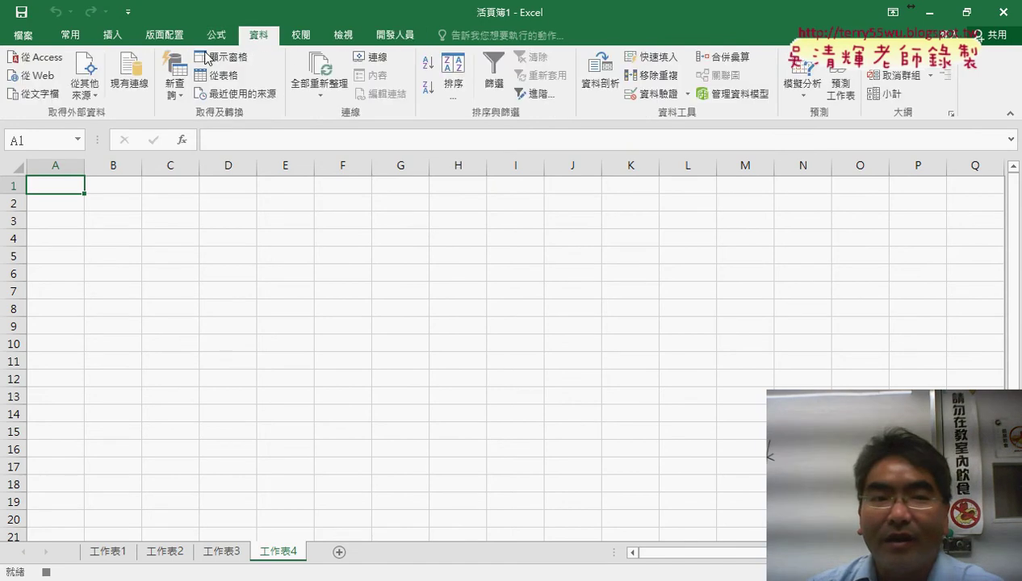
left_click(30, 75)
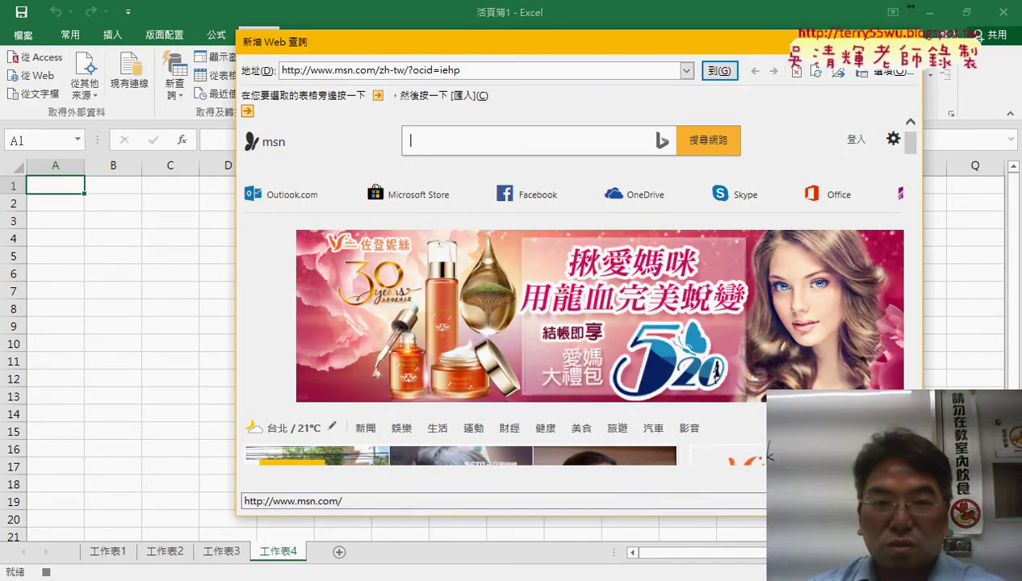
key("alt+Tab")
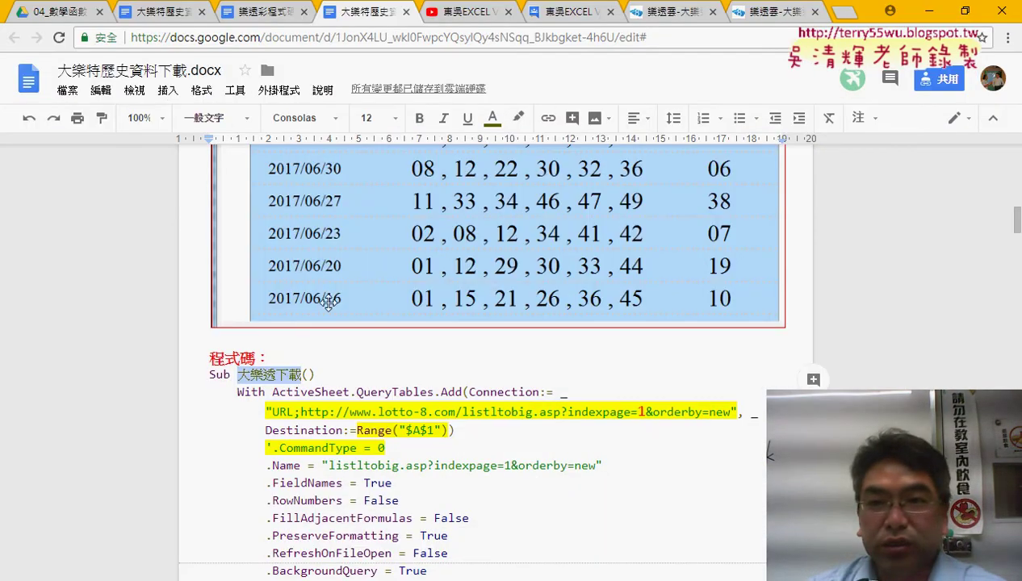
left_click(759, 11)
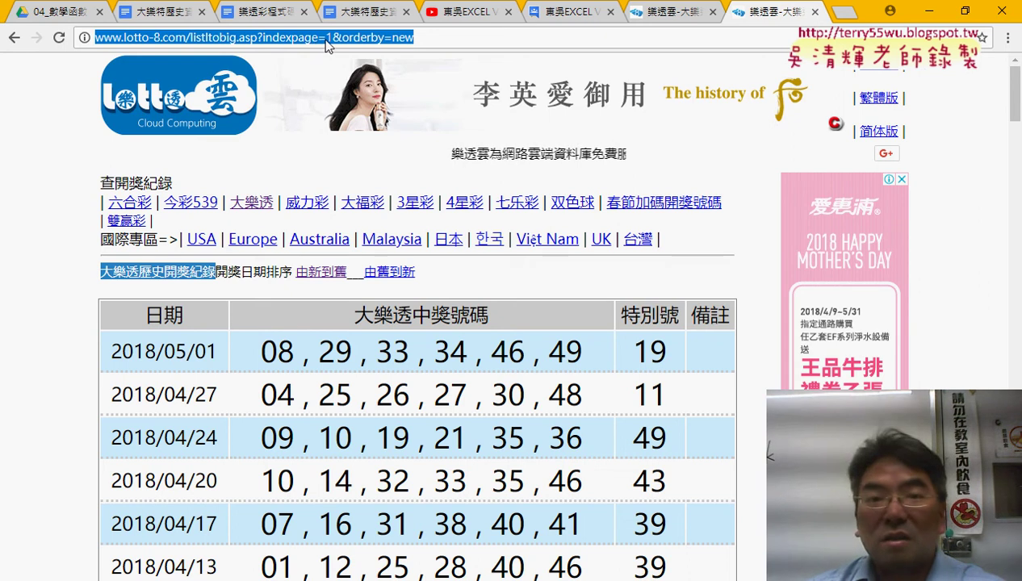
right_click(327, 45)
left_click(347, 100)
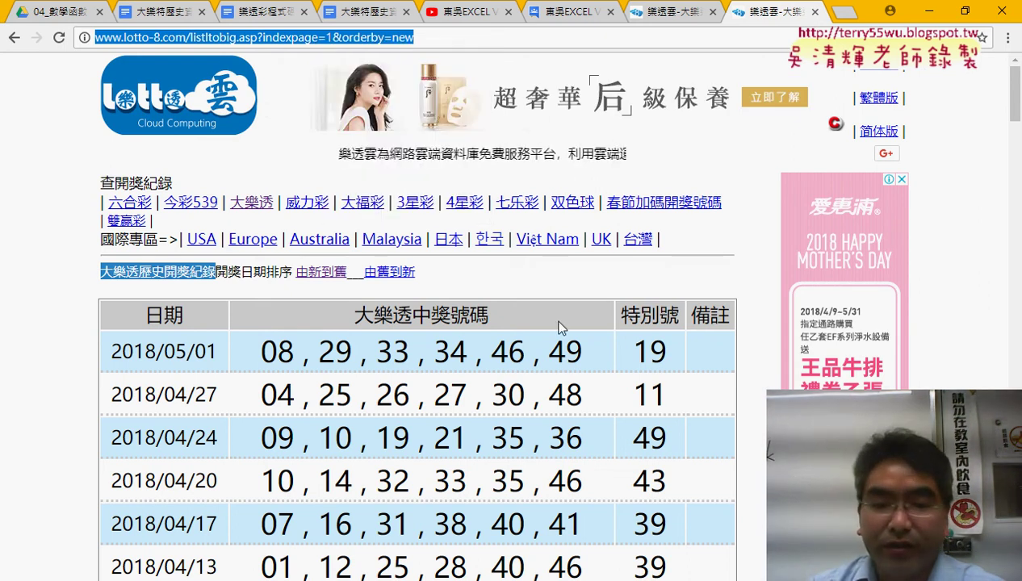
left_click(327, 578)
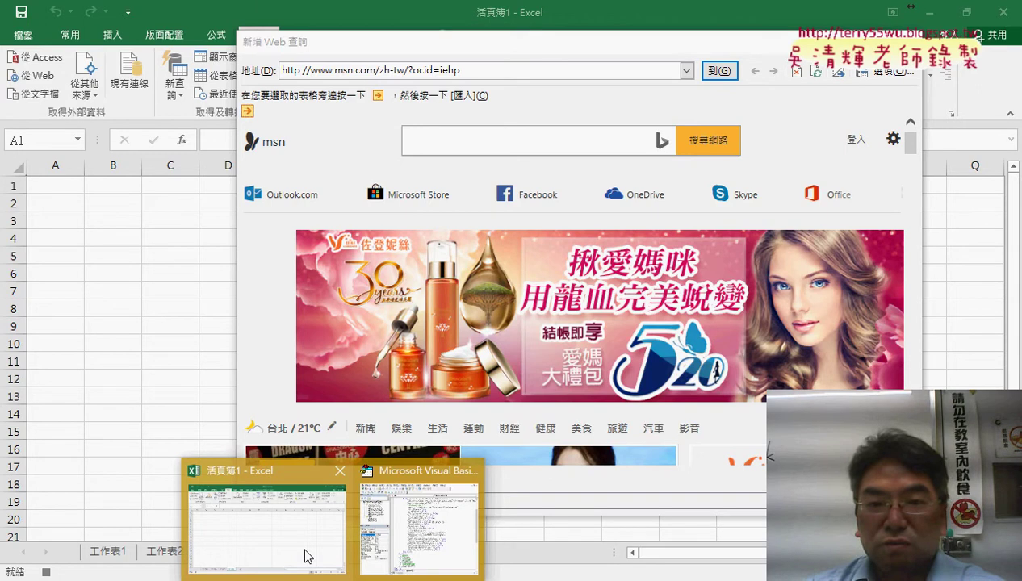
left_click(304, 552)
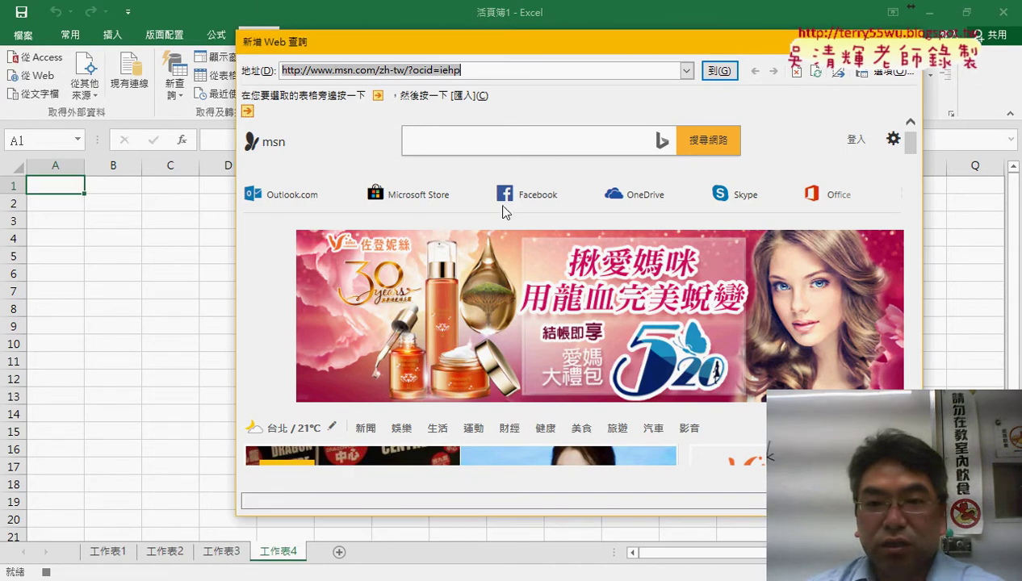
right_click(497, 71)
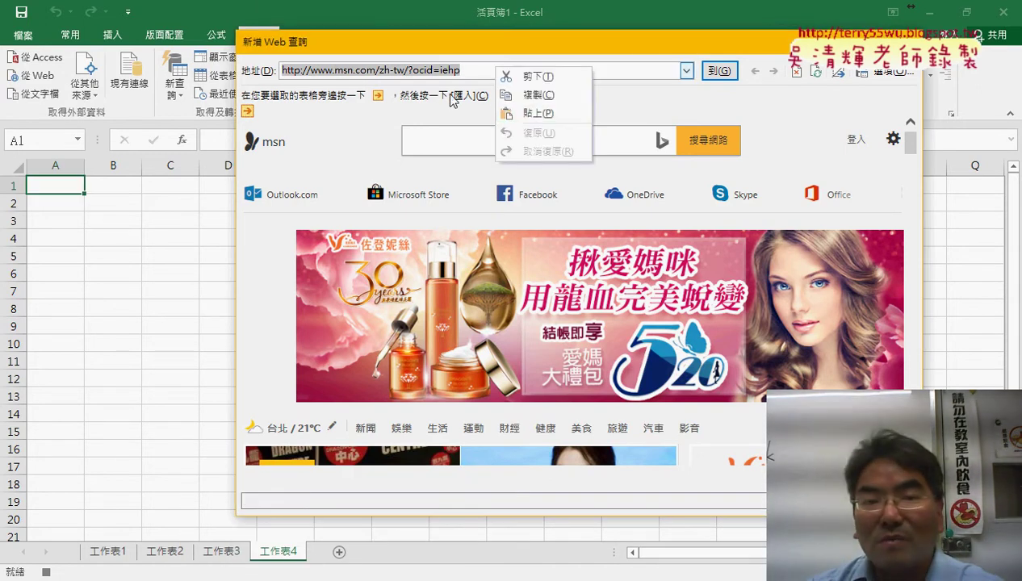
left_click(531, 114)
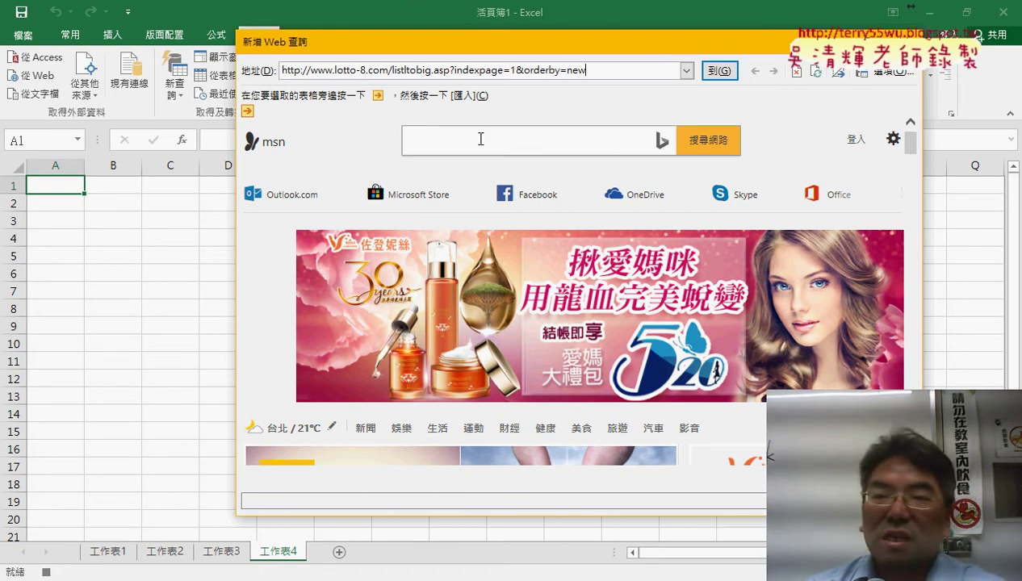
Load the lotto-8.com page in the query, answering Yes to all script errors.
left_click(721, 72)
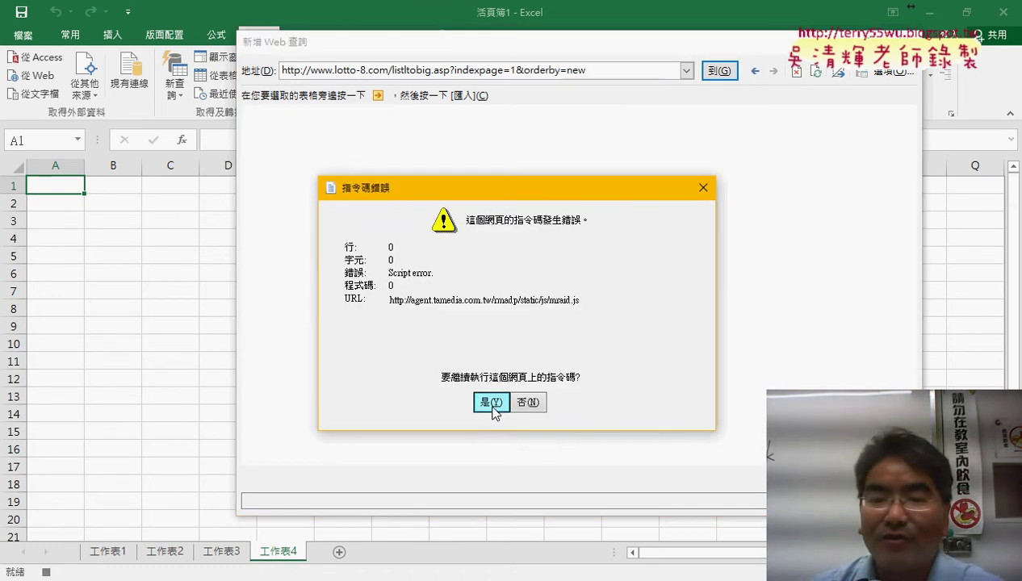
left_click(492, 403)
left_click(492, 402)
left_click(492, 402)
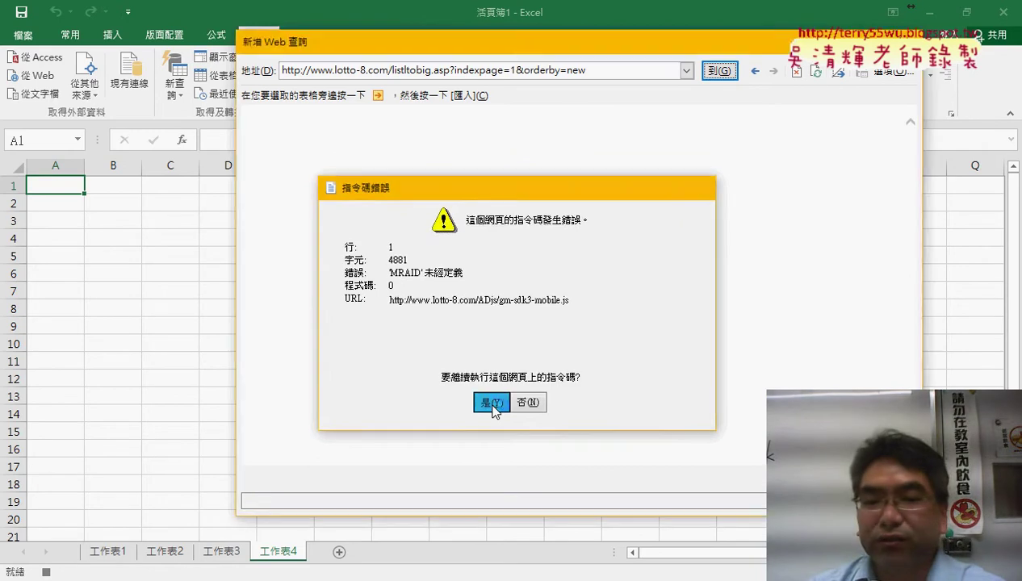
left_click(492, 402)
left_click(492, 402)
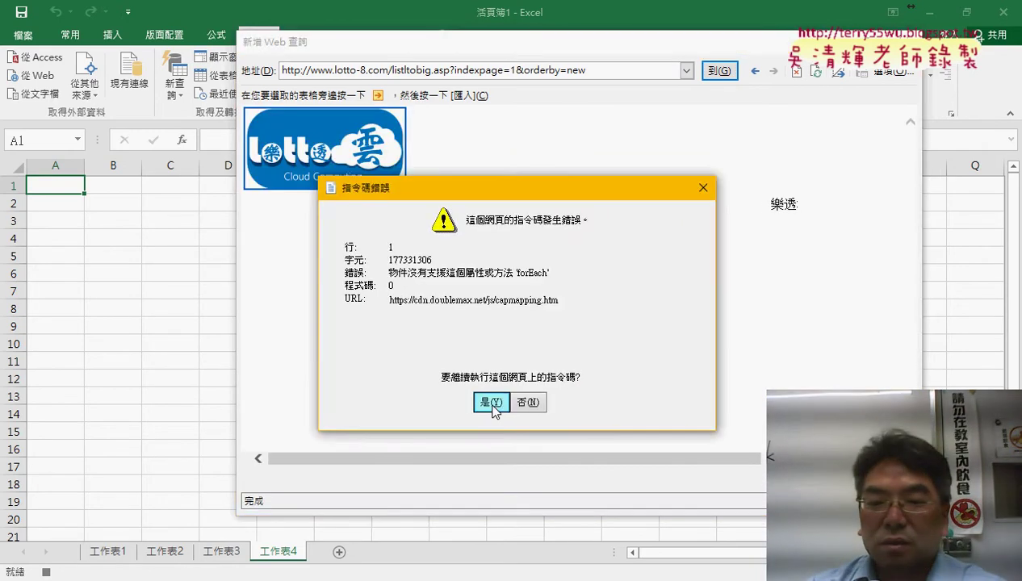
left_click(492, 402)
left_click(492, 402)
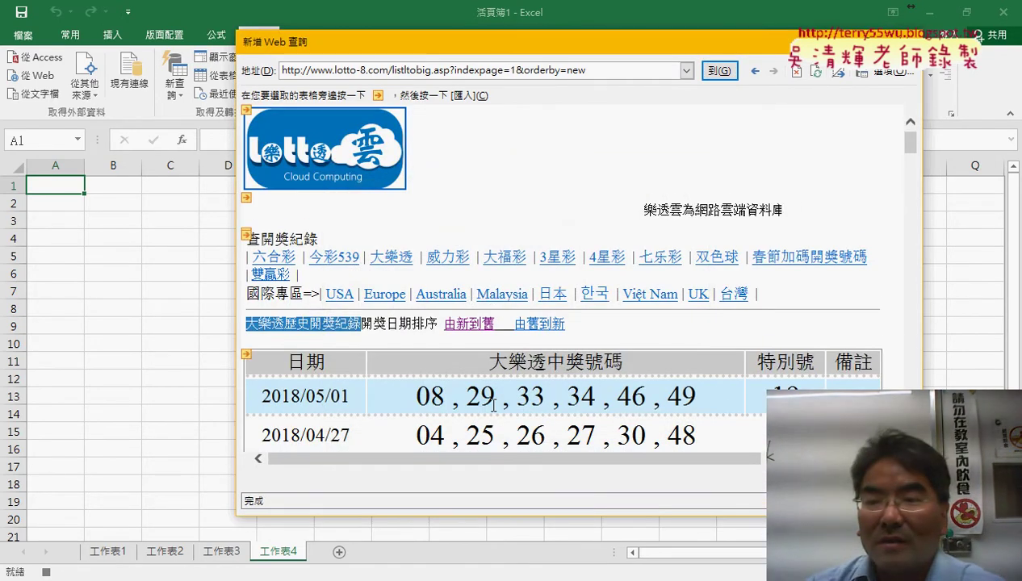
Choose the draw results table and import it into 工作表4 at =$A$1.
left_click_drag(911, 147, 912, 161)
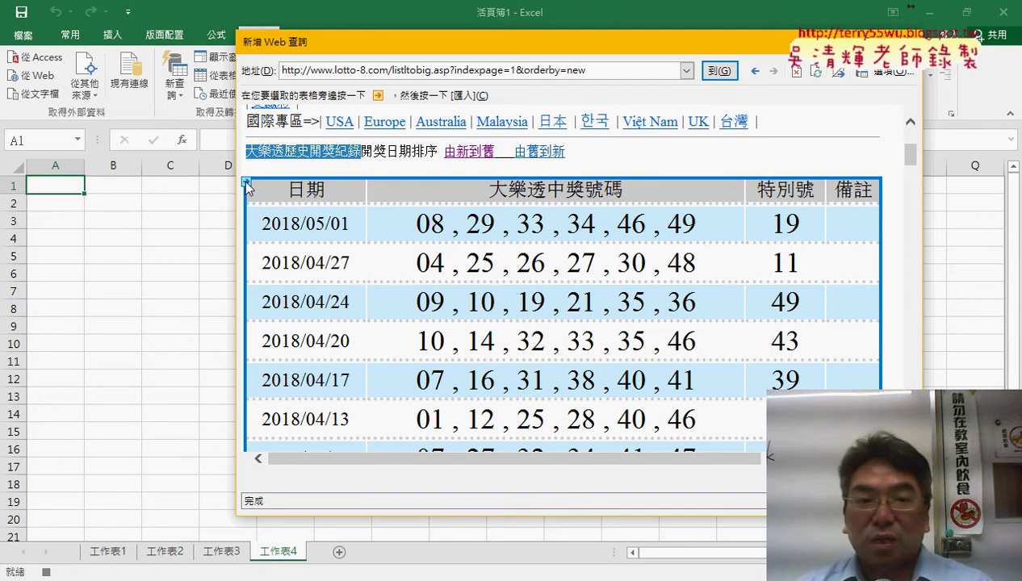
left_click(247, 184)
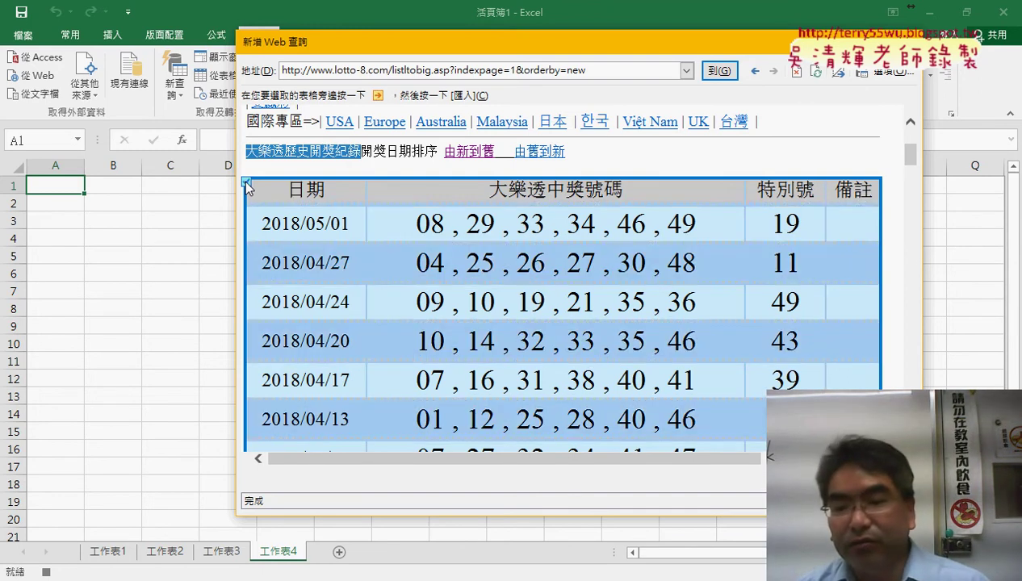
left_click(816, 502)
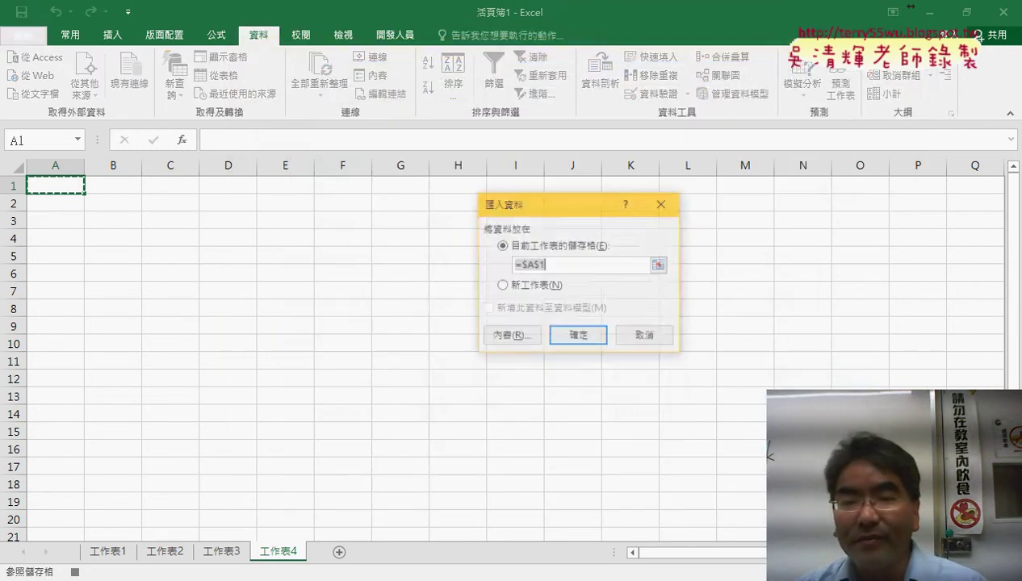
left_click(580, 339)
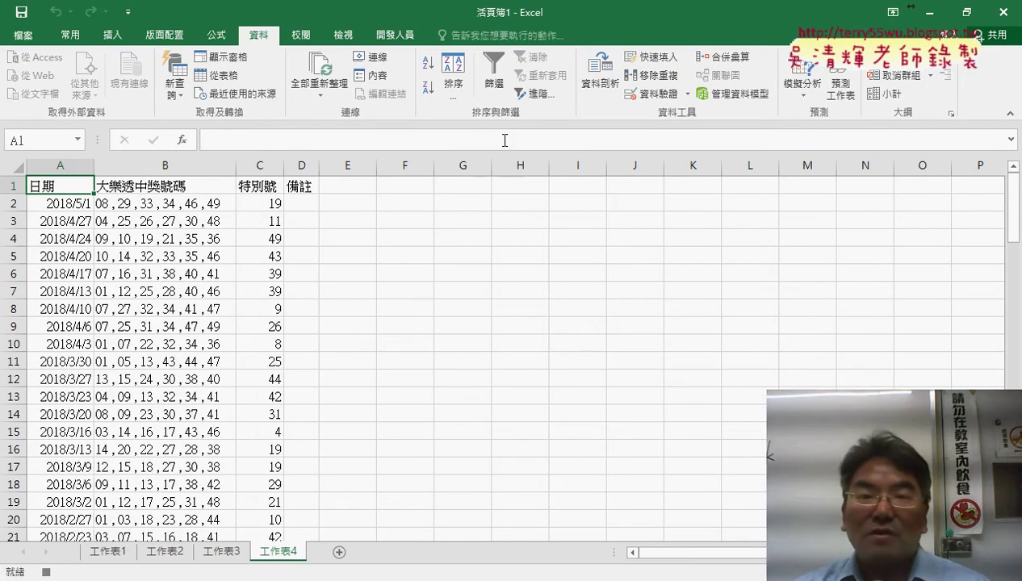
left_click(412, 36)
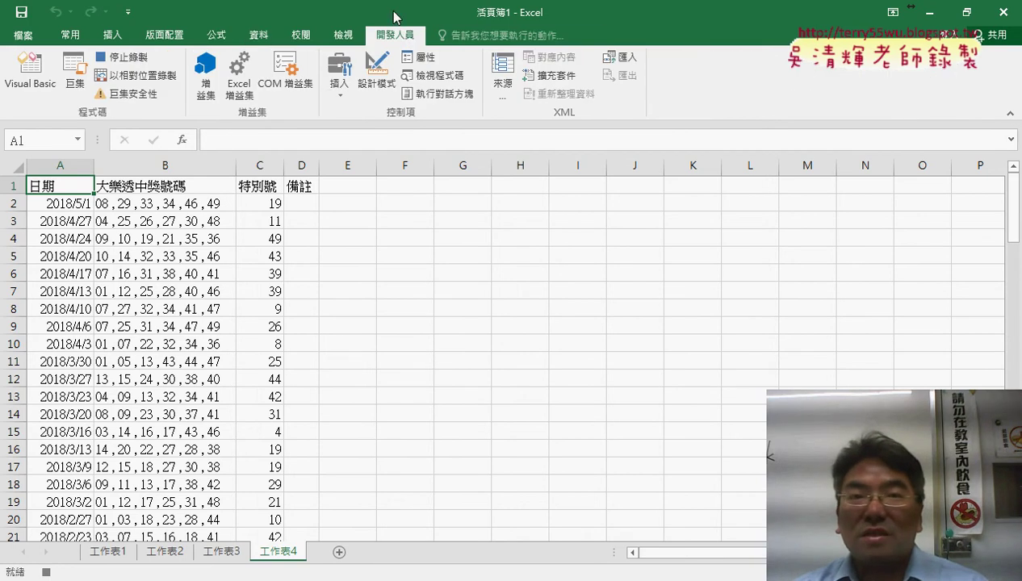
Stop the recording and open the 大樂透下載 macro for editing via Alt+F8.
left_click(131, 57)
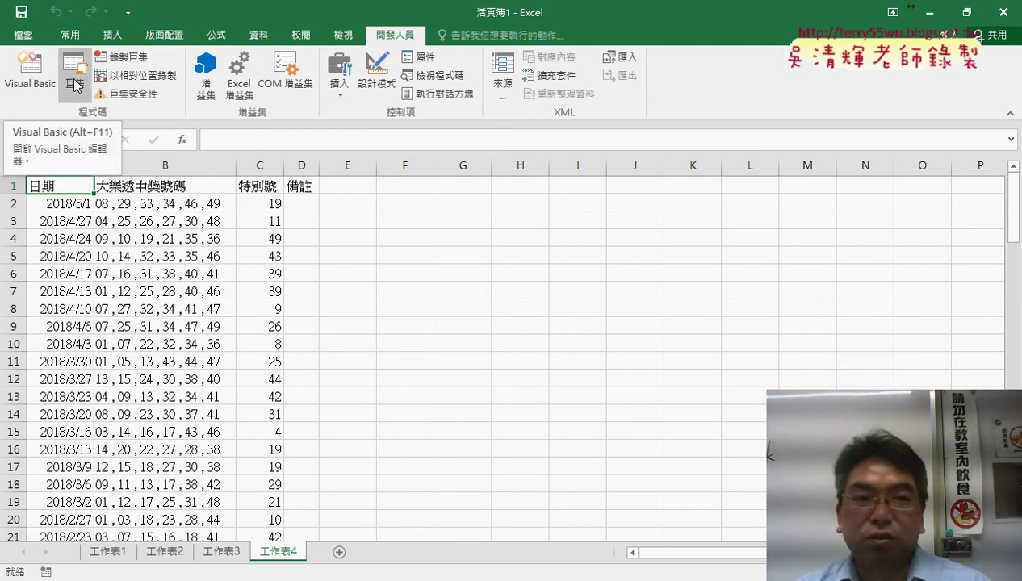
key("alt+F8")
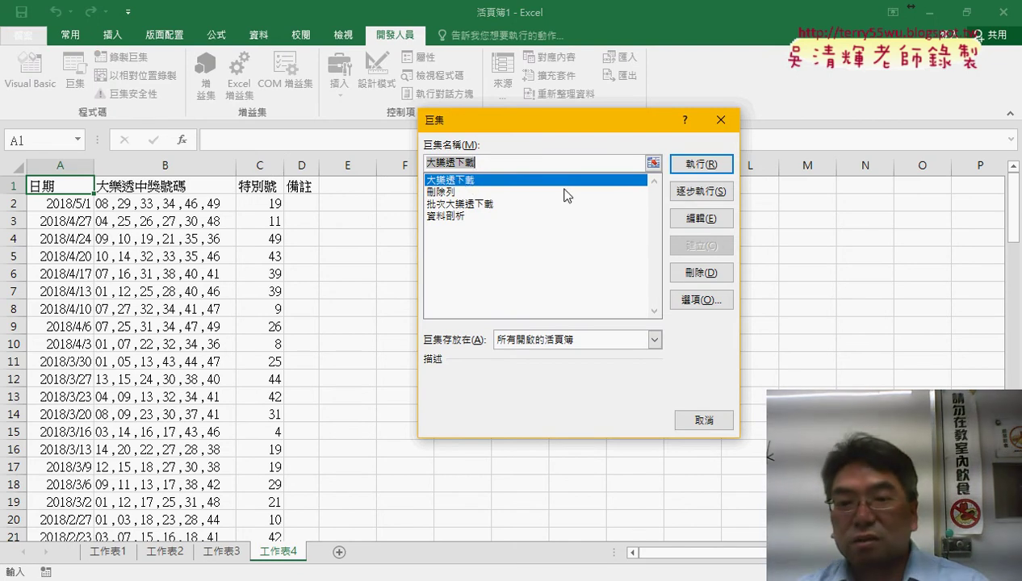
left_click(699, 220)
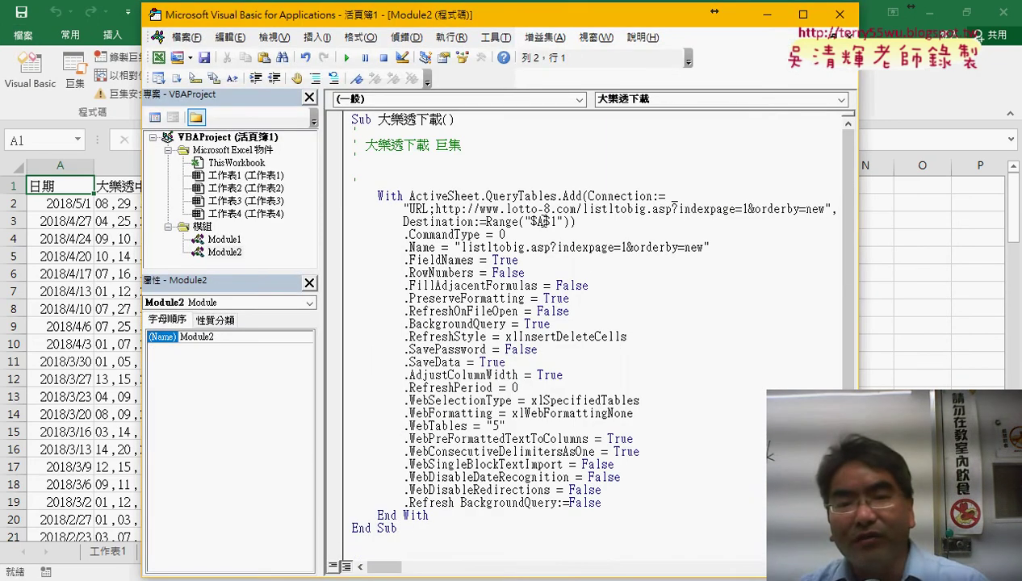
Delete the comment lines under the Sub line and widen the VBA editor window.
left_click_drag(386, 186, 350, 131)
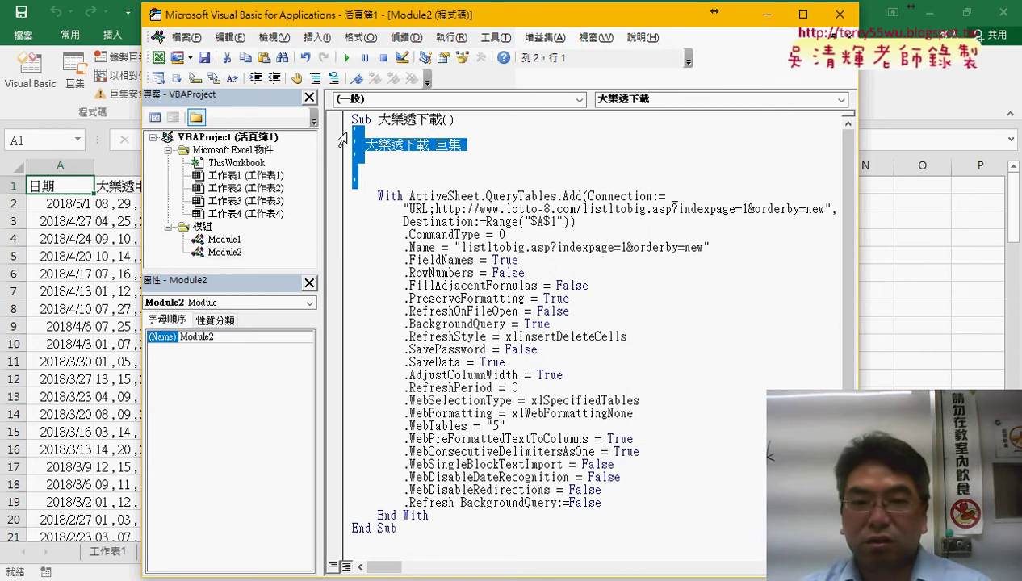
key("Delete")
key("Delete")
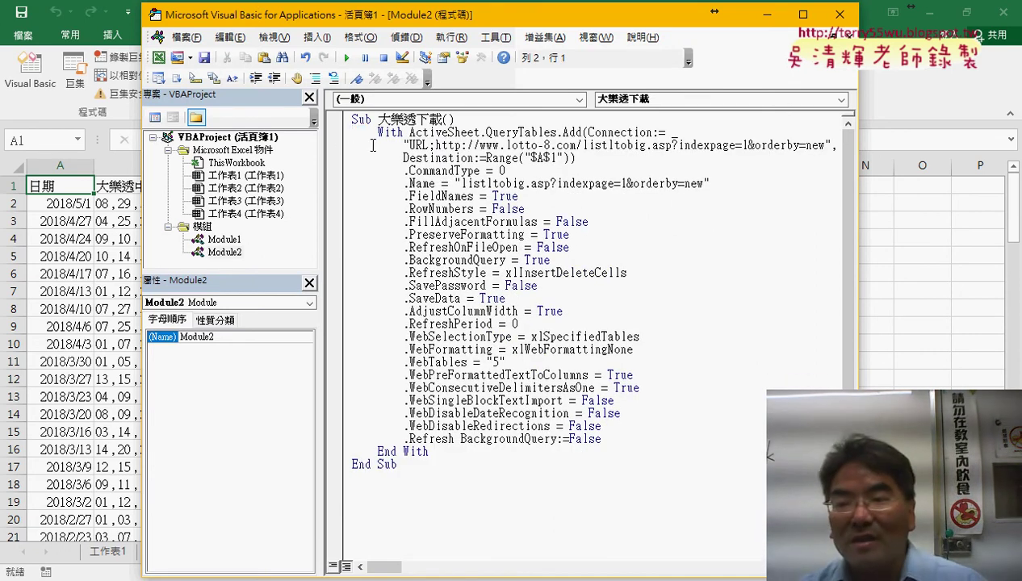
left_click_drag(858, 283, 998, 277)
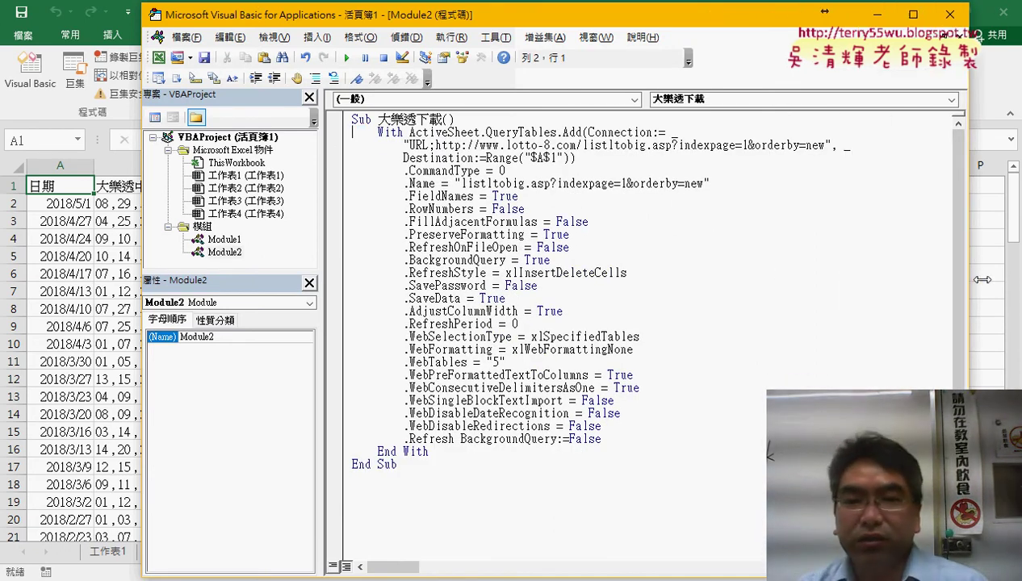
Highlight the URL connection string and its parameters, then select the whole 大樂透下載 procedure.
double_click(412, 144)
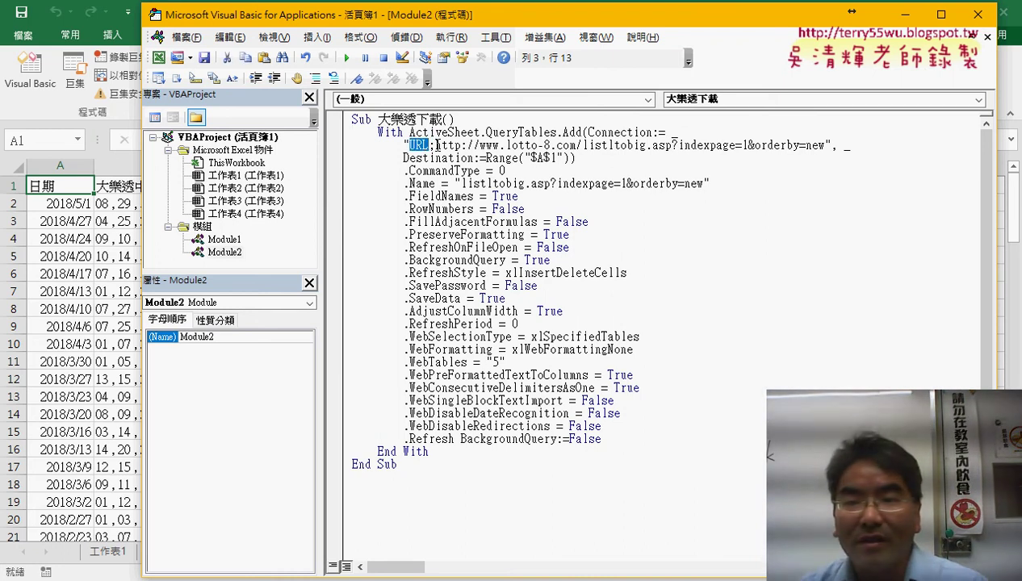
left_click_drag(436, 145, 819, 145)
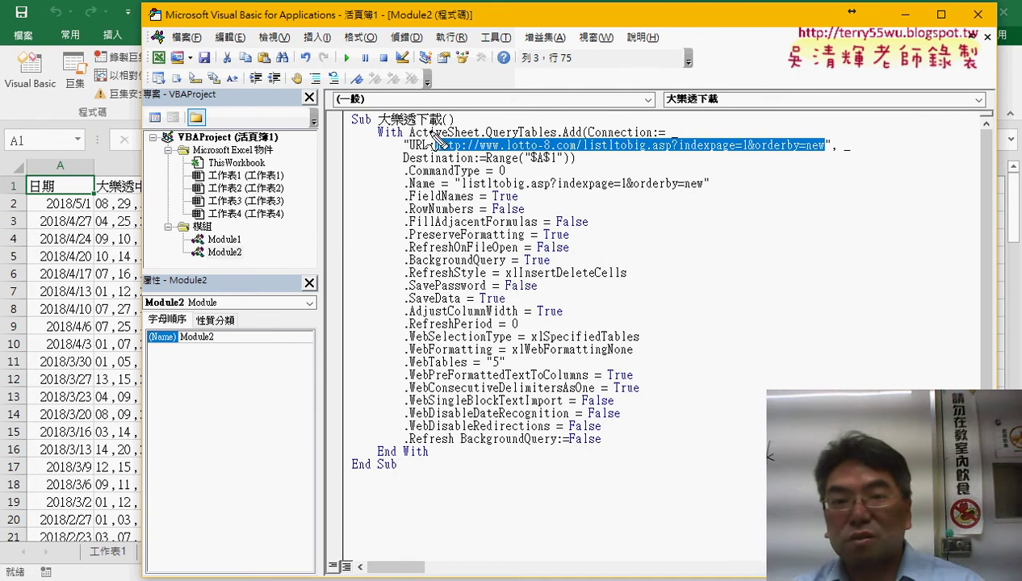
left_click_drag(410, 148, 429, 152)
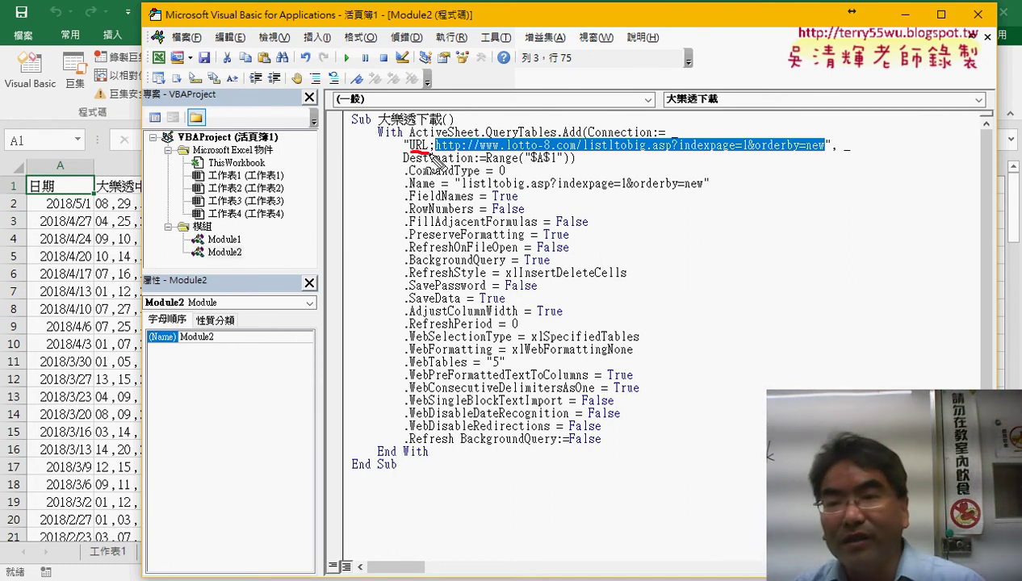
left_click_drag(741, 152, 751, 150)
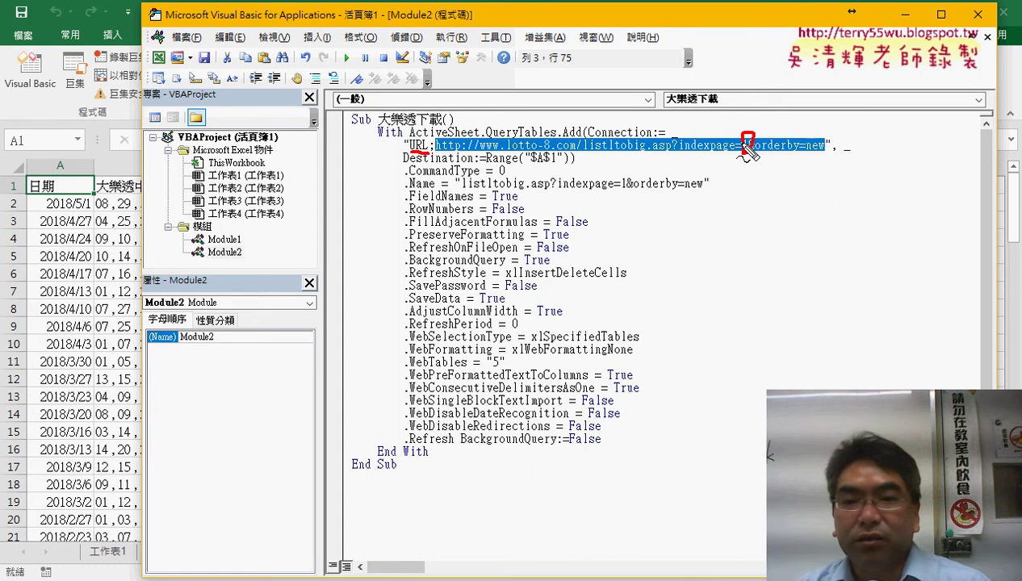
left_click_drag(415, 165, 557, 166)
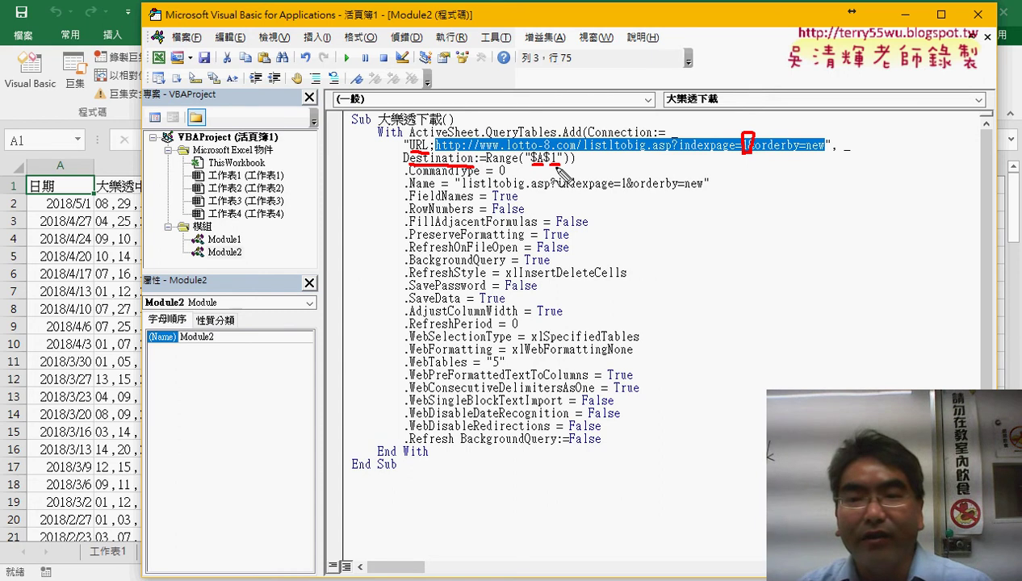
left_click_drag(552, 166, 559, 166)
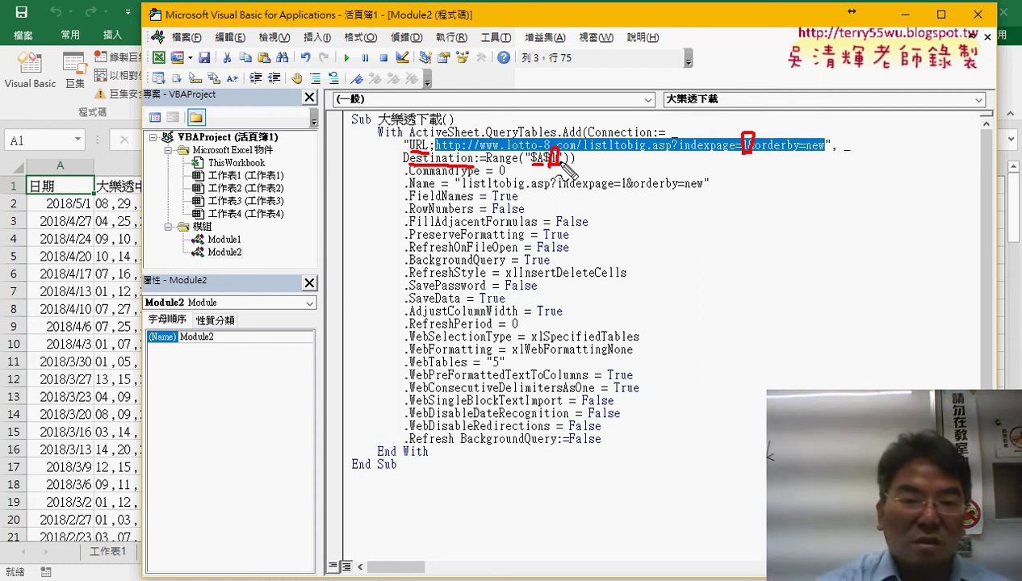
key("Escape")
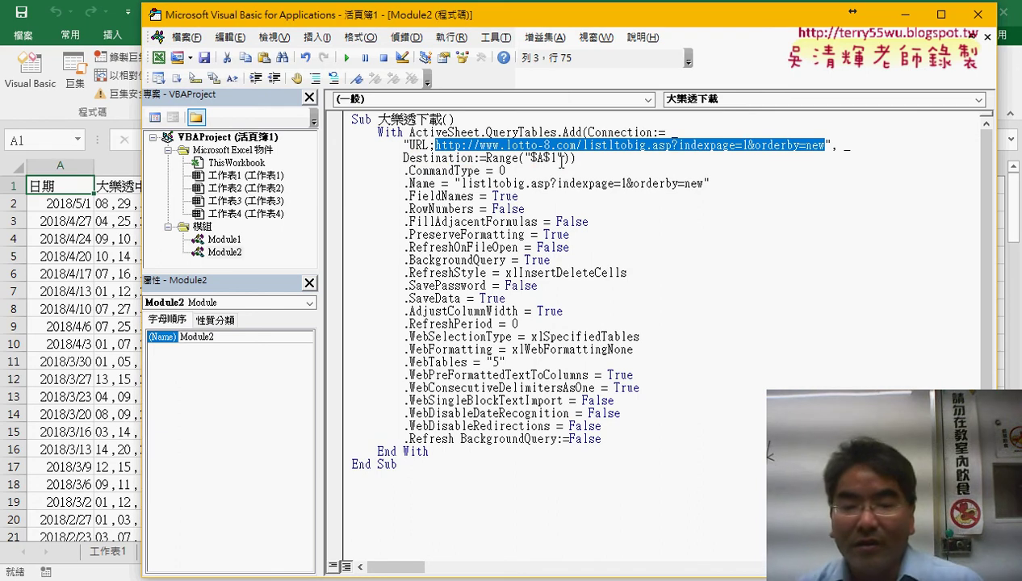
left_click_drag(419, 469, 352, 119)
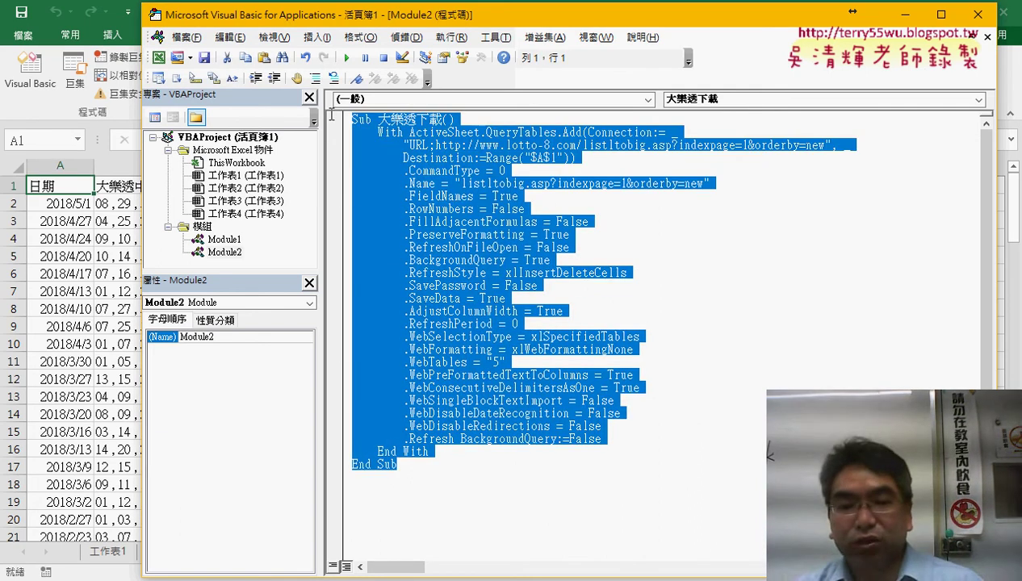
Copy the procedure below End Sub and rename the copy to 批次大樂透下載.
left_click_drag(387, 377, 375, 501)
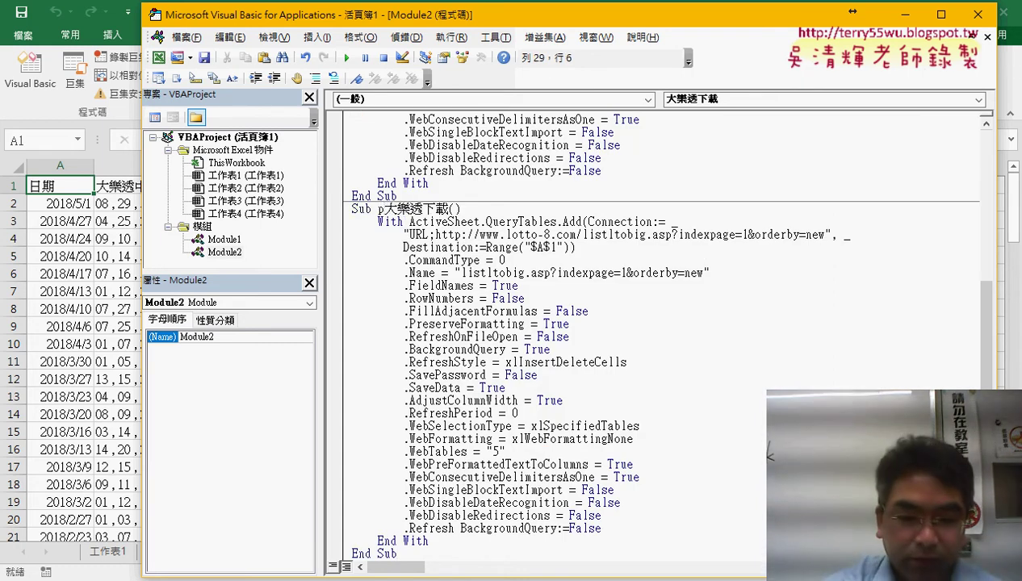
type("ㄆ")
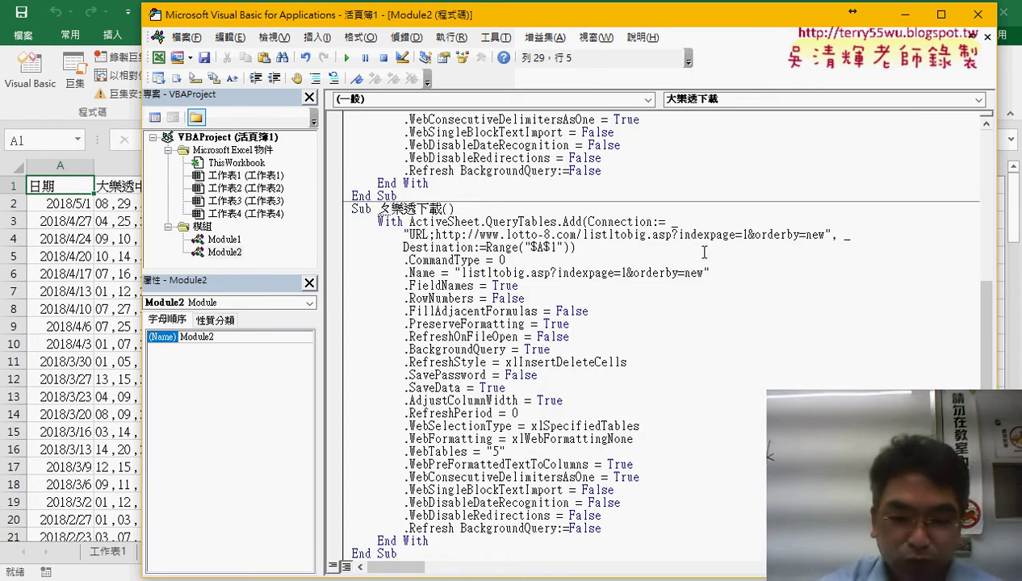
type("批")
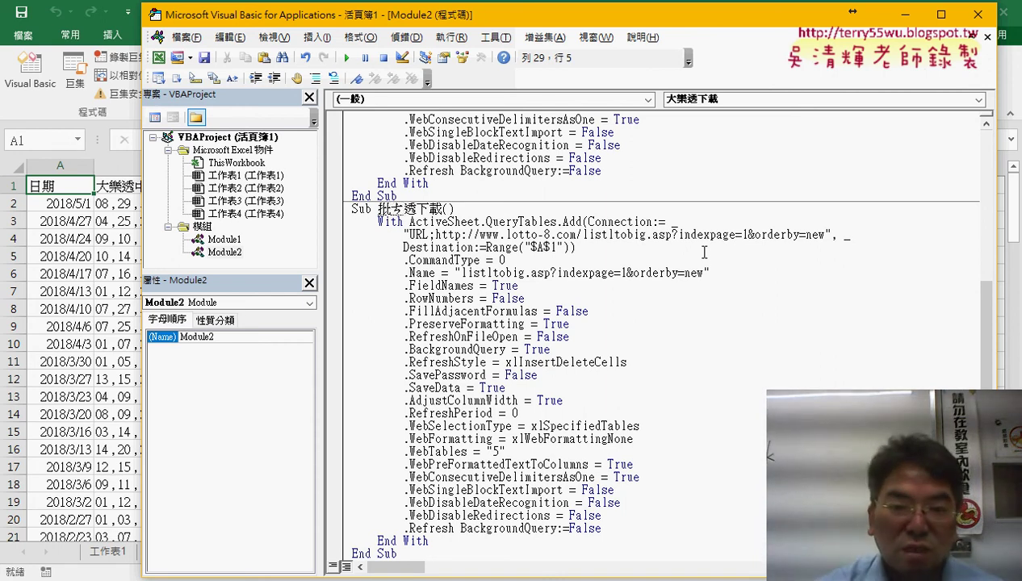
type("次大樂")
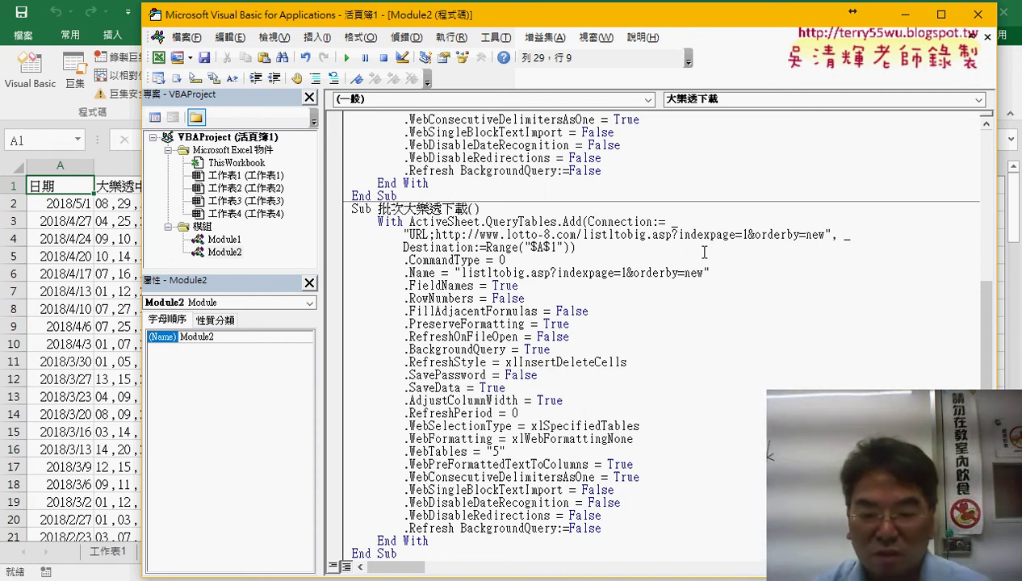
key("End")
Insert an indented blank line under the 批次大樂透下載 Sub line and add empty sheet 工作表5.
key("Return")
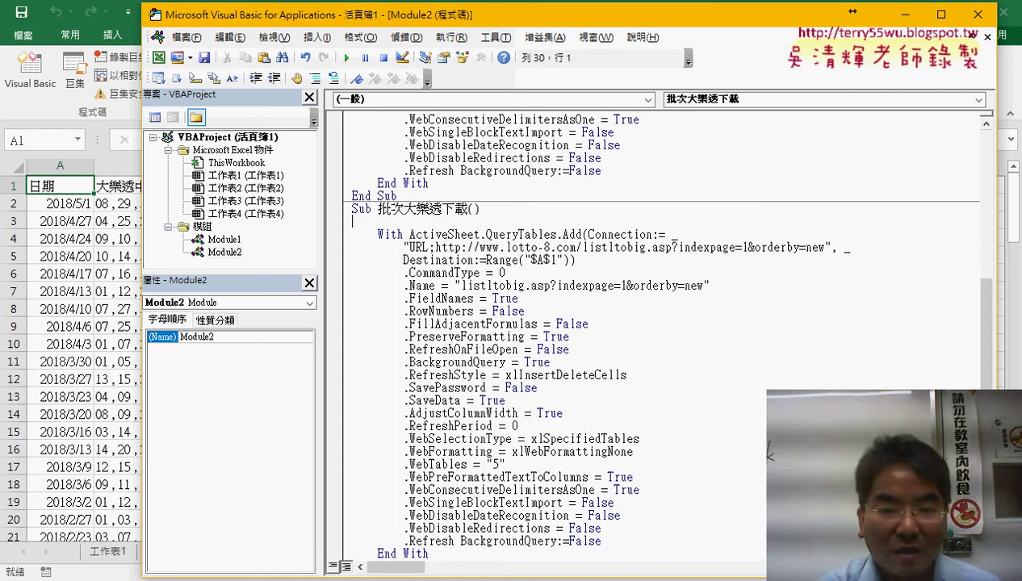
key("Tab")
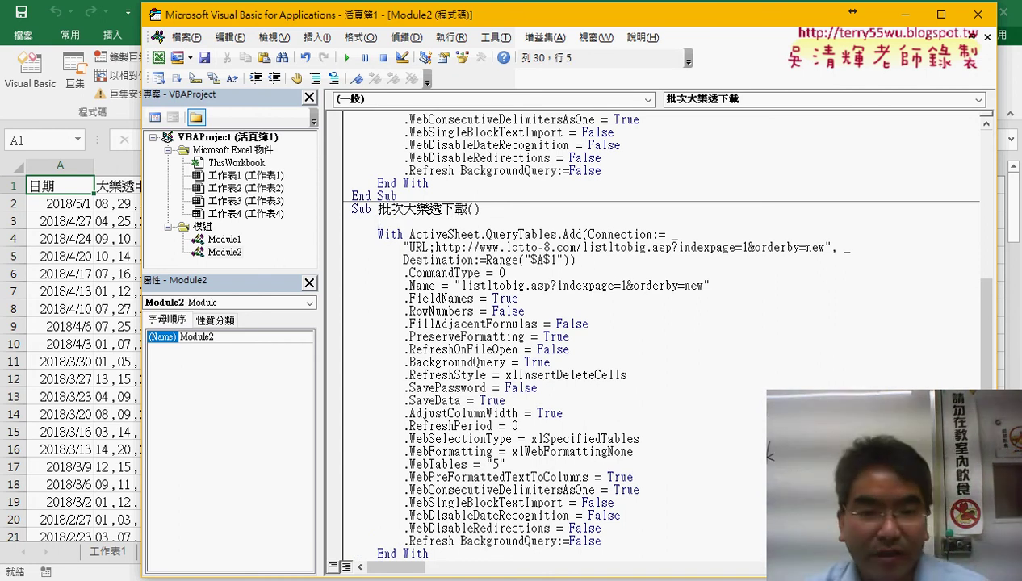
scroll(637, 179, "up", 2)
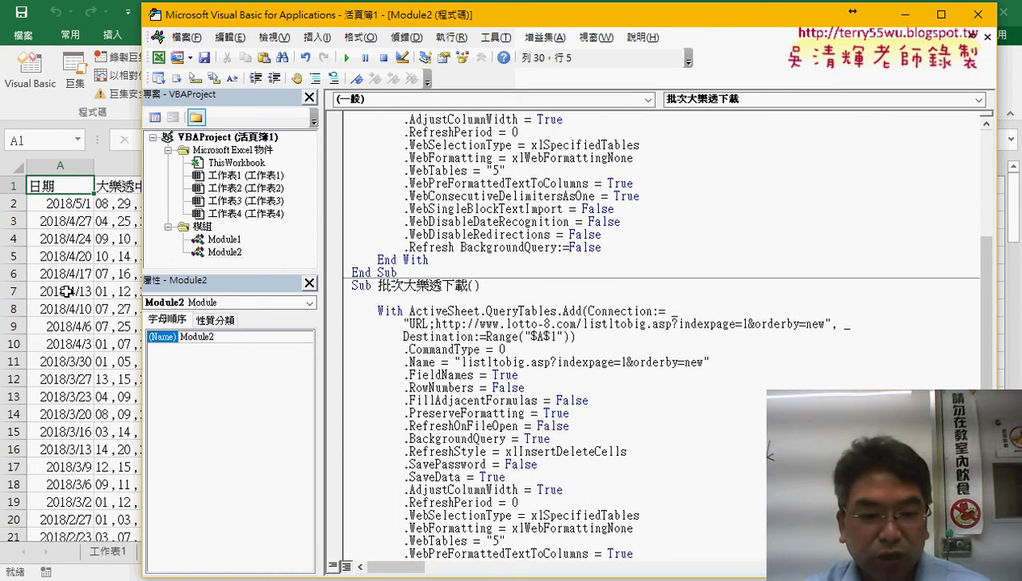
left_click(61, 290)
left_click(340, 552)
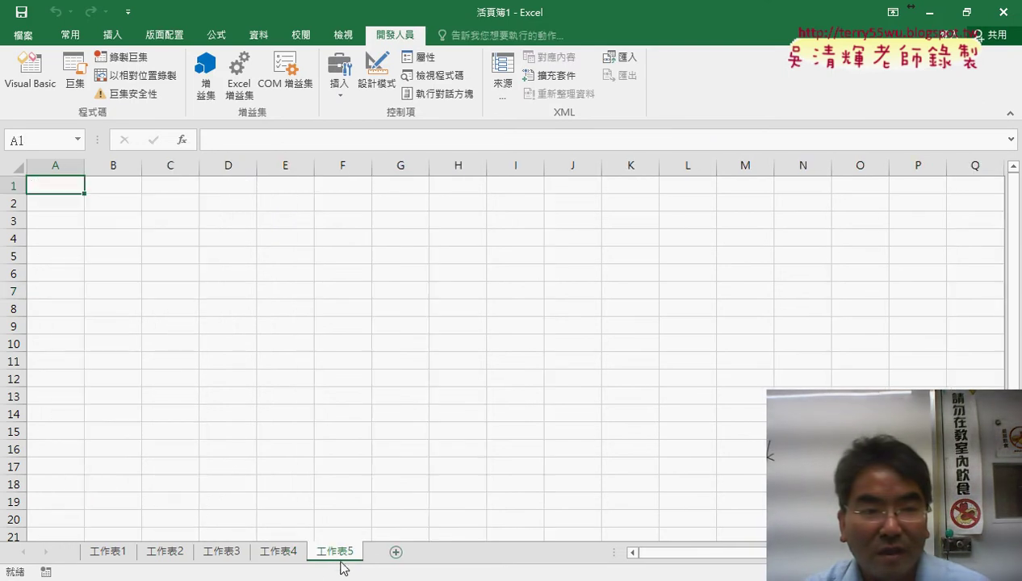
left_click(30, 73)
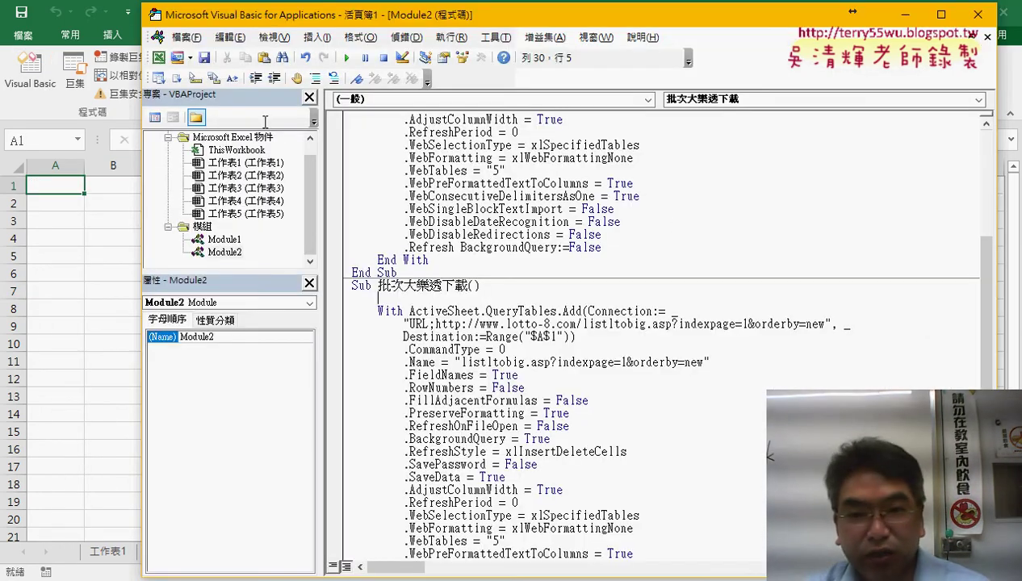
scroll(676, 249, "up", 5)
scroll(676, 249, "up", 1)
mouse_move(404, 172)
left_mouse_down()
mouse_move(428, 172)
mouse_move(434, 184)
left_mouse_up()
Run the download macro, hit runtime error 5, and go to the failing .CommandType = 0 line.
left_click(513, 184)
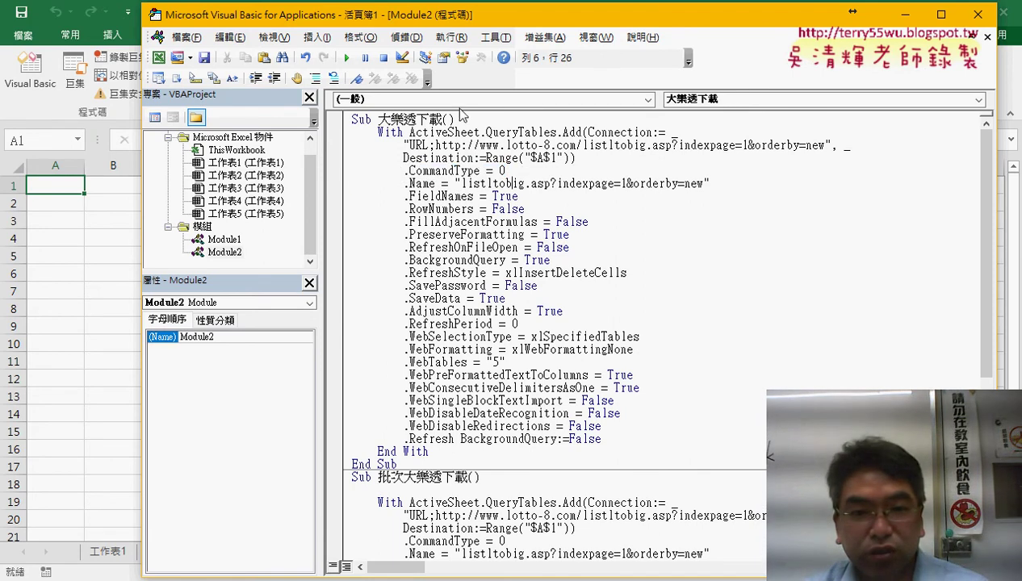
left_click(348, 58)
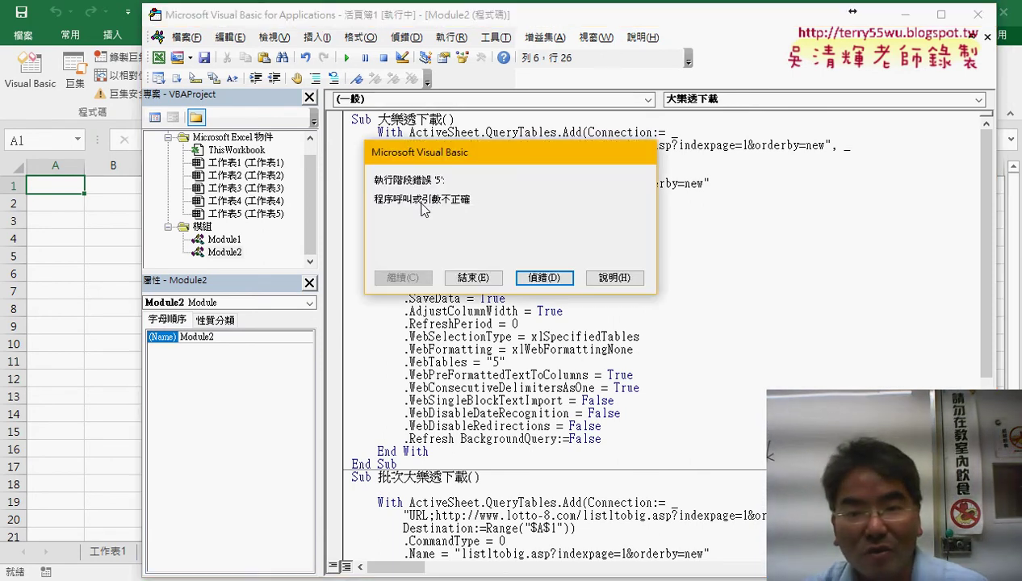
left_click(539, 278)
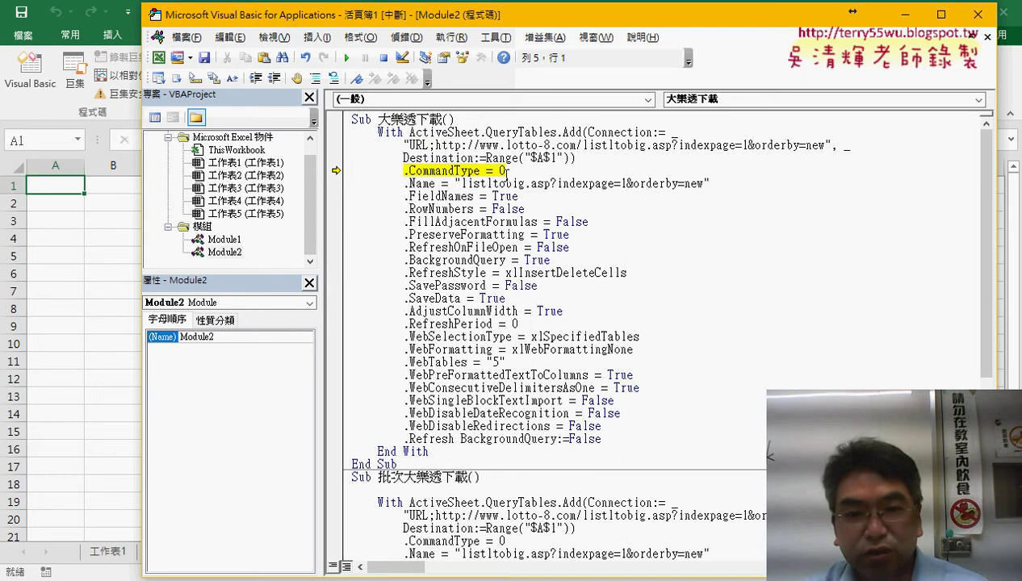
left_click_drag(402, 171, 507, 171)
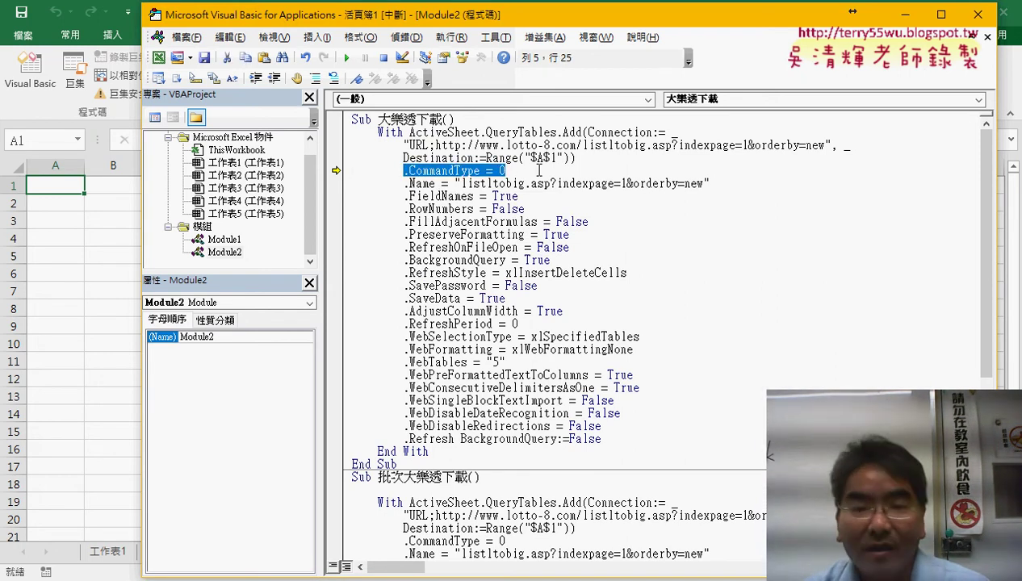
left_click(403, 170)
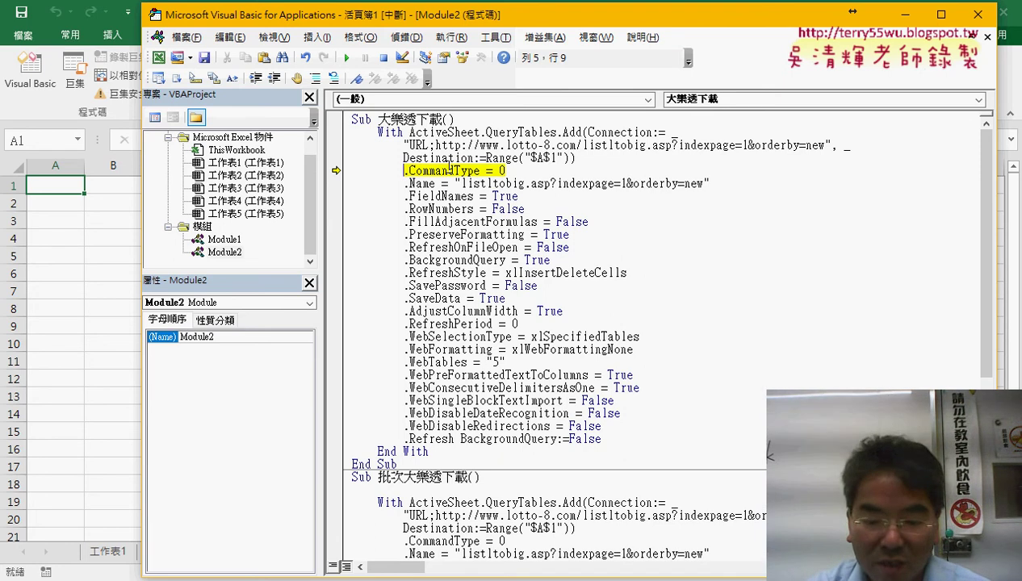
Comment out the .CommandType = 0 line with an apostrophe and rerun the macro.
type("去")
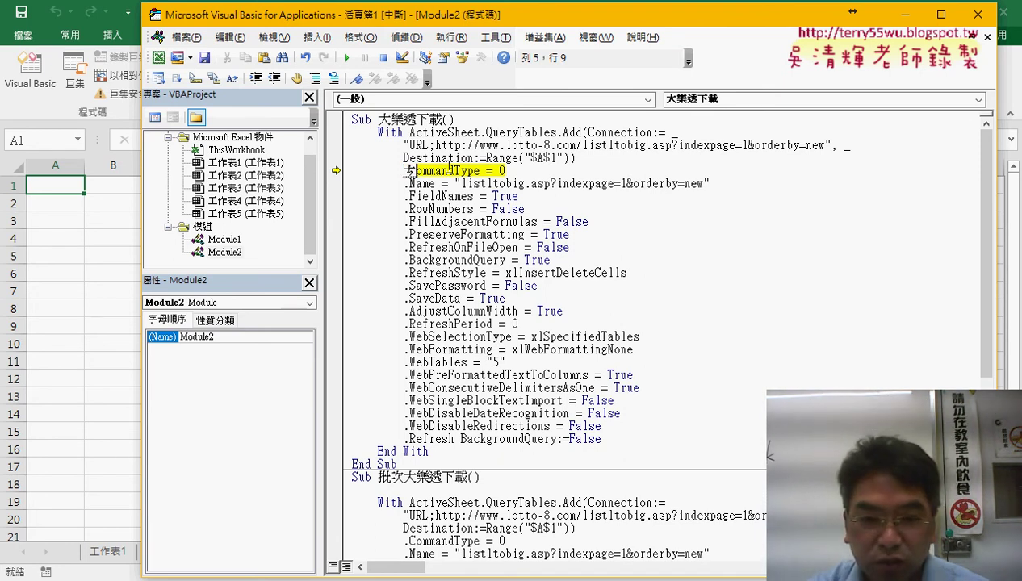
key("BackSpace")
type("'")
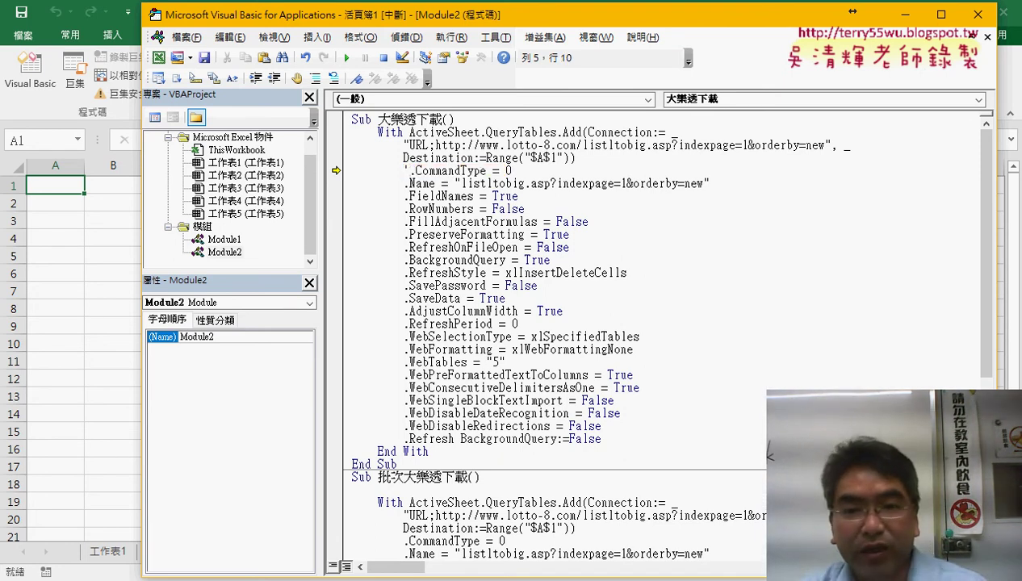
left_click_drag(512, 171, 409, 171)
left_click(347, 57)
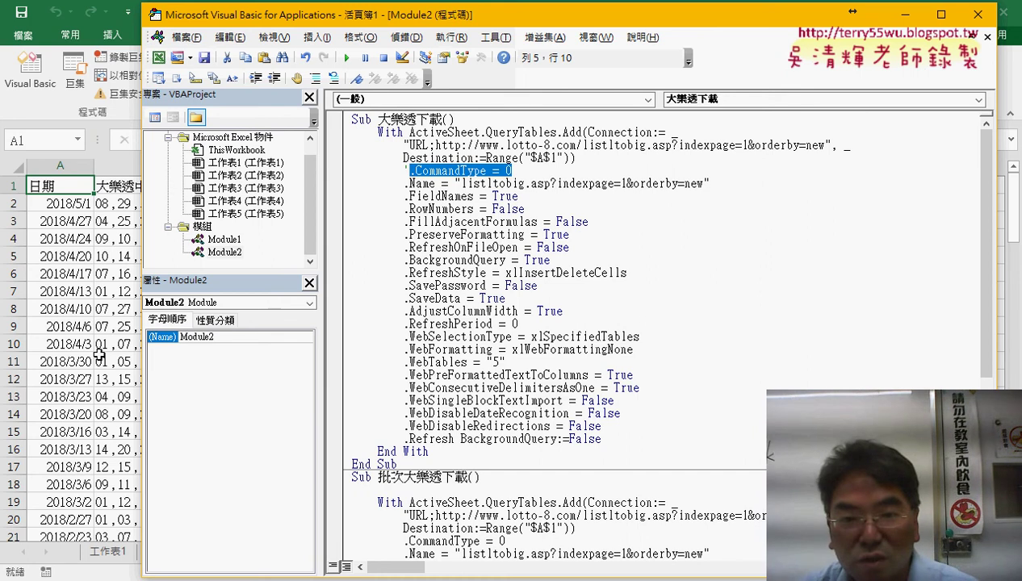
left_click_drag(536, 172, 403, 171)
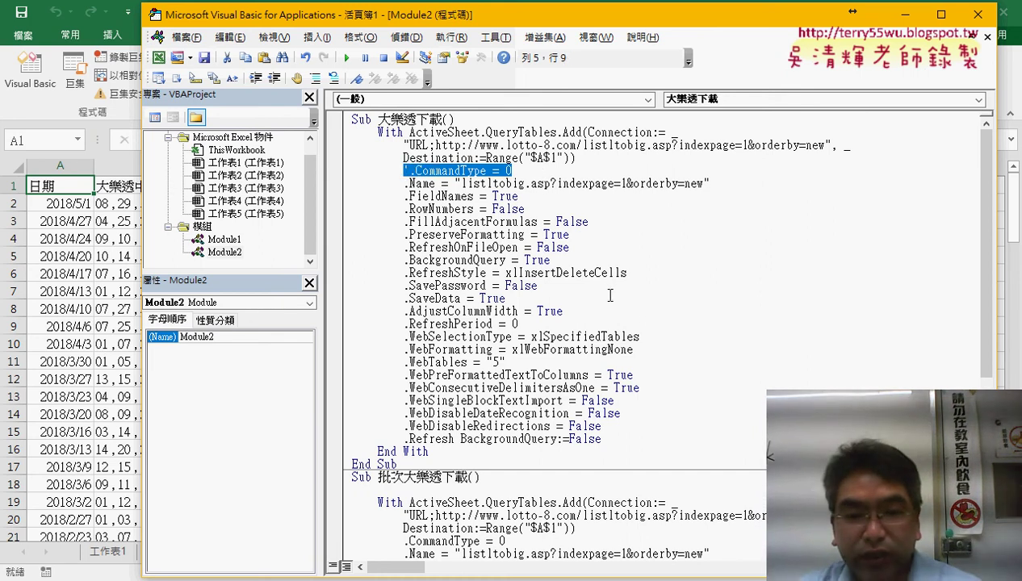
scroll(611, 297, "down", 5)
Comment out .CommandType and add For i = 1 To 16 and Next lines below the Sub header.
left_click(403, 349)
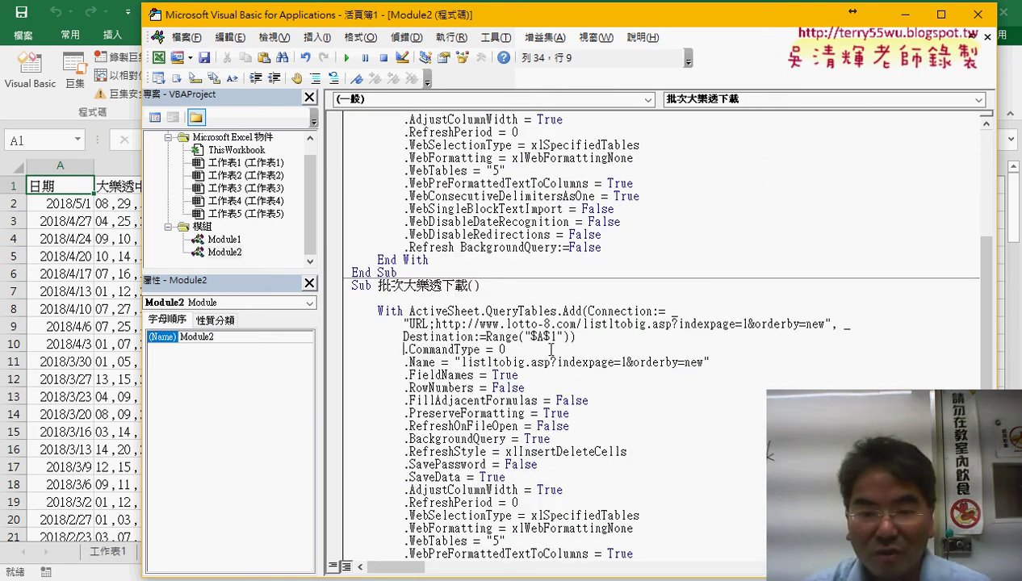
type("'")
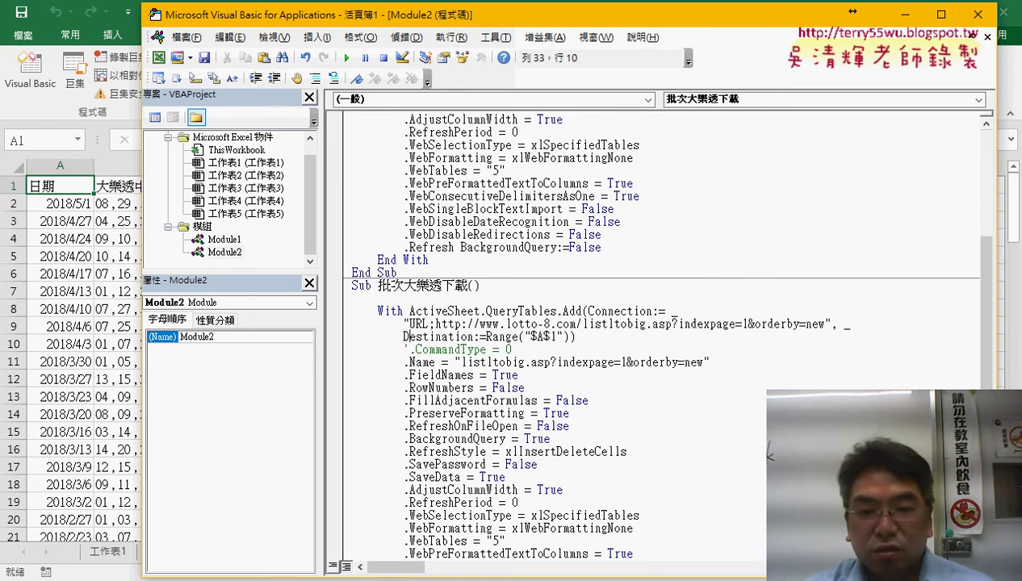
key("Up")
key("Up")
key("Up")
key("Return")
key("Up")
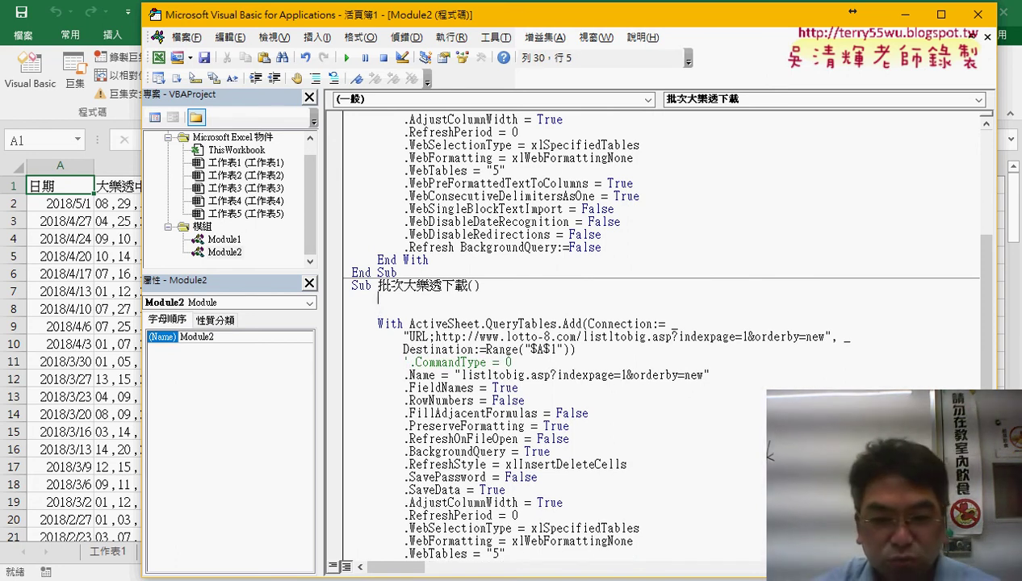
type("fo")
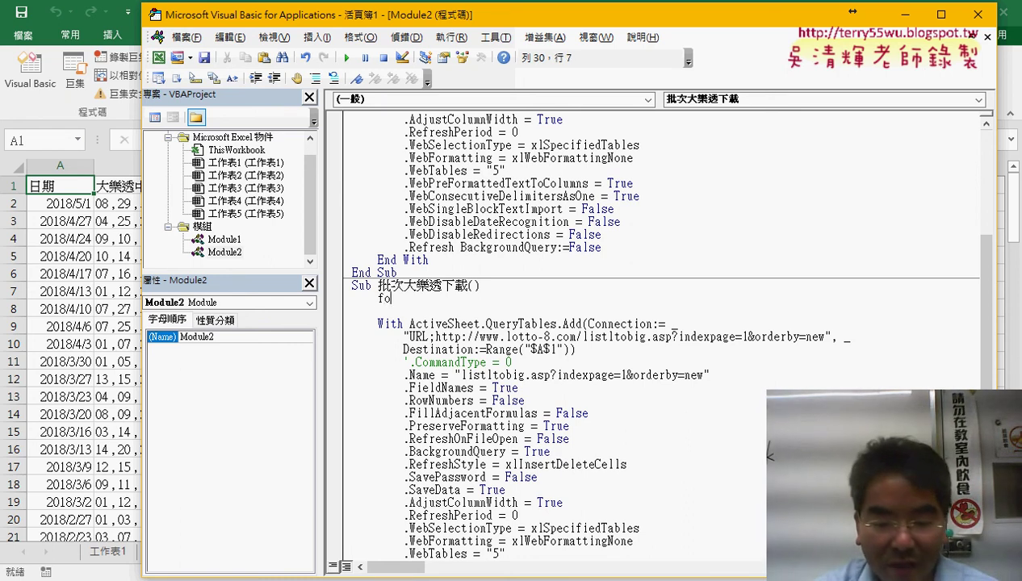
type("r i=")
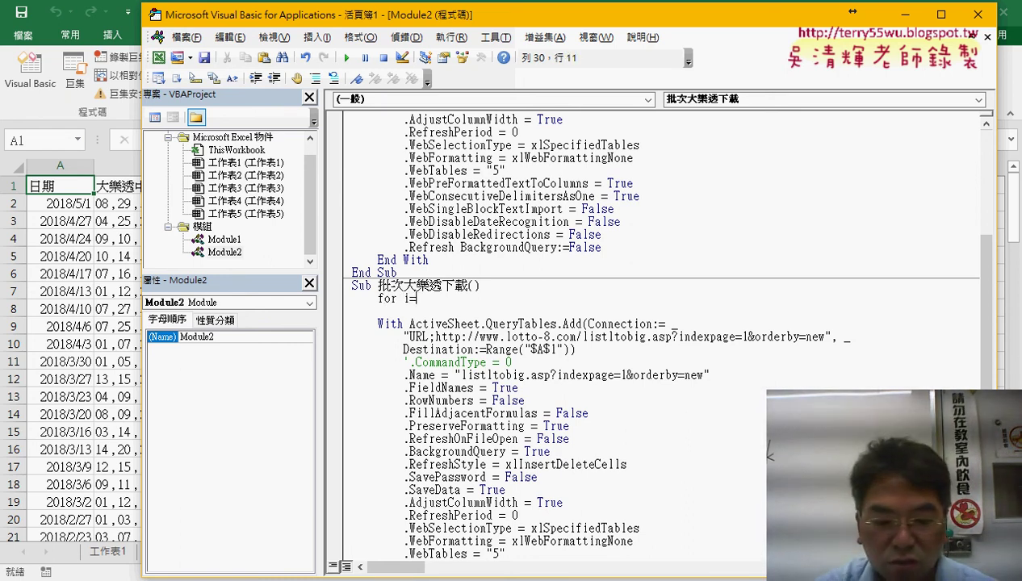
type("1 to 16")
key("Return")
key("Return")
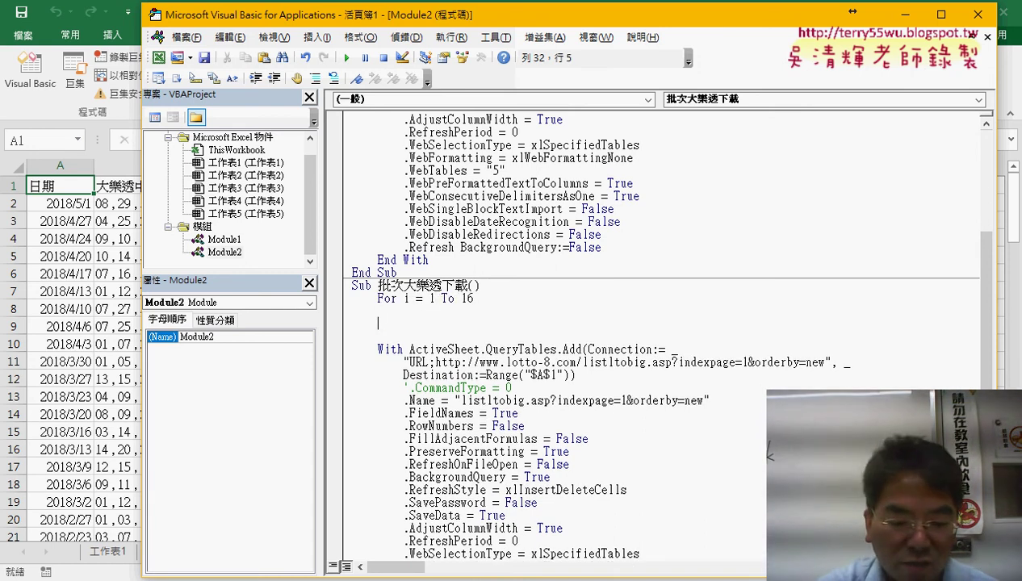
type("next")
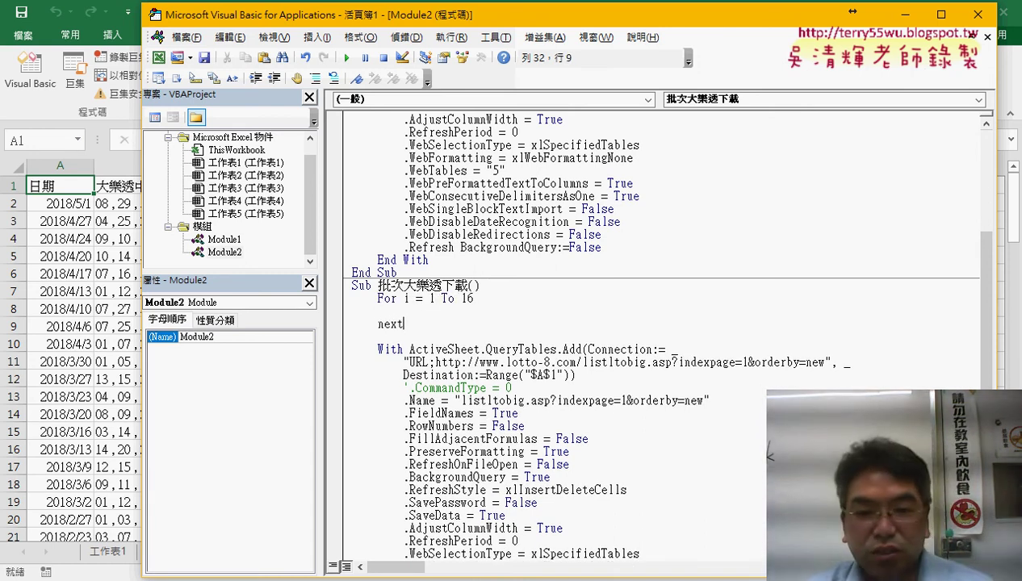
key("Down")
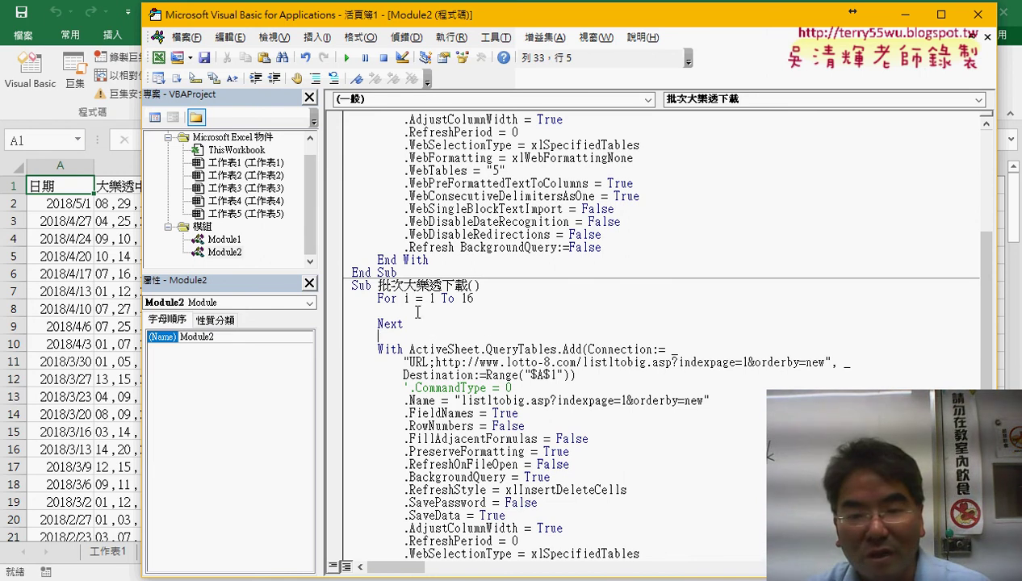
Move the whole With … End With query block inside the For … Next loop.
left_click(475, 298)
scroll(527, 436, "down", 1)
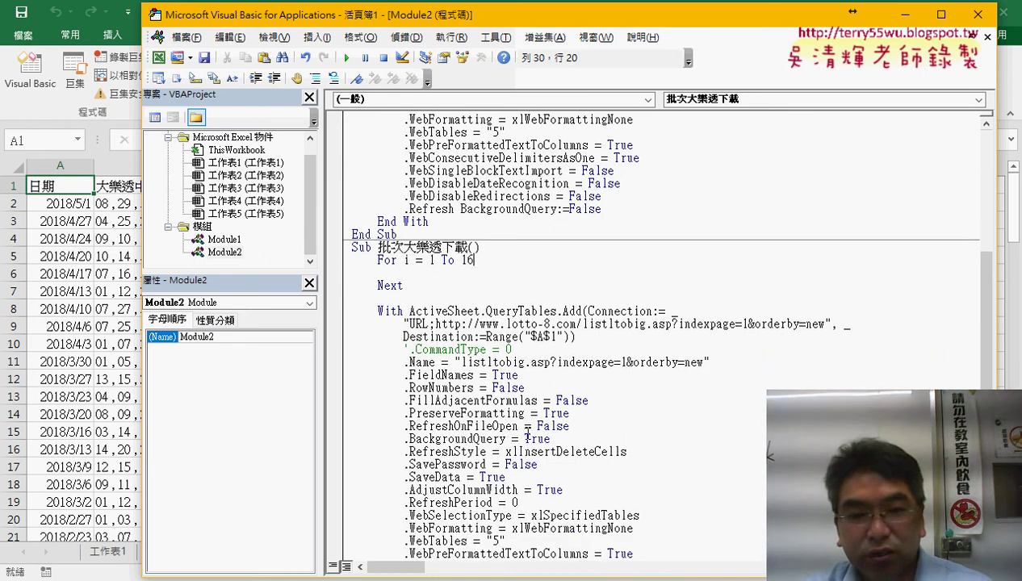
scroll(528, 436, "down", 3)
left_click(382, 196)
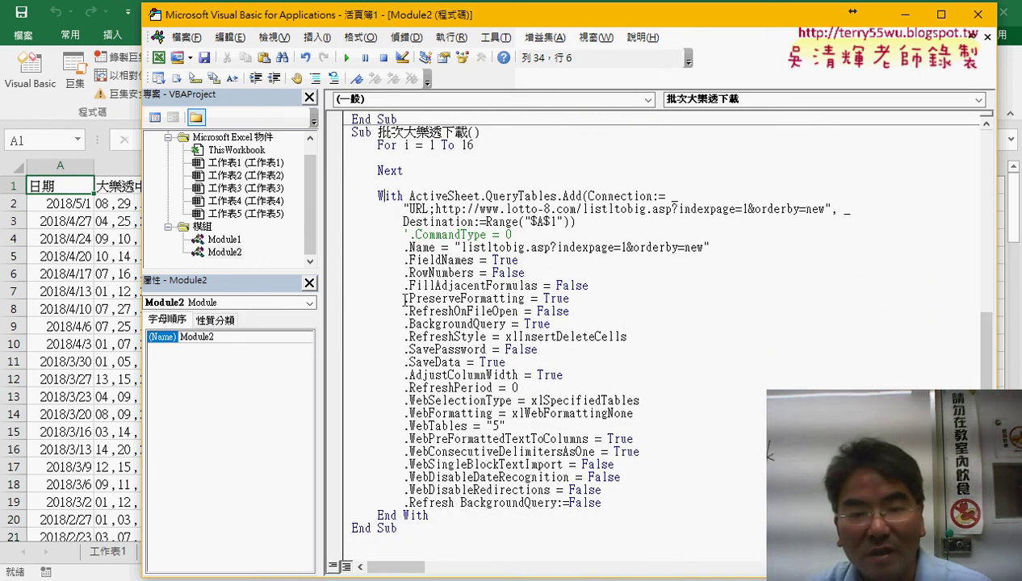
left_click_drag(428, 515, 304, 201)
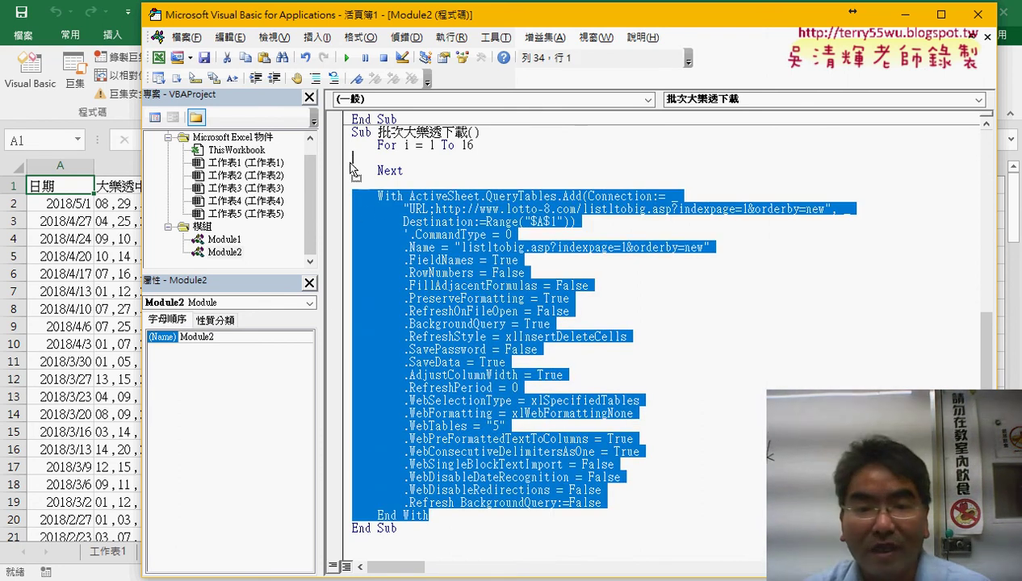
left_click_drag(386, 212, 345, 160)
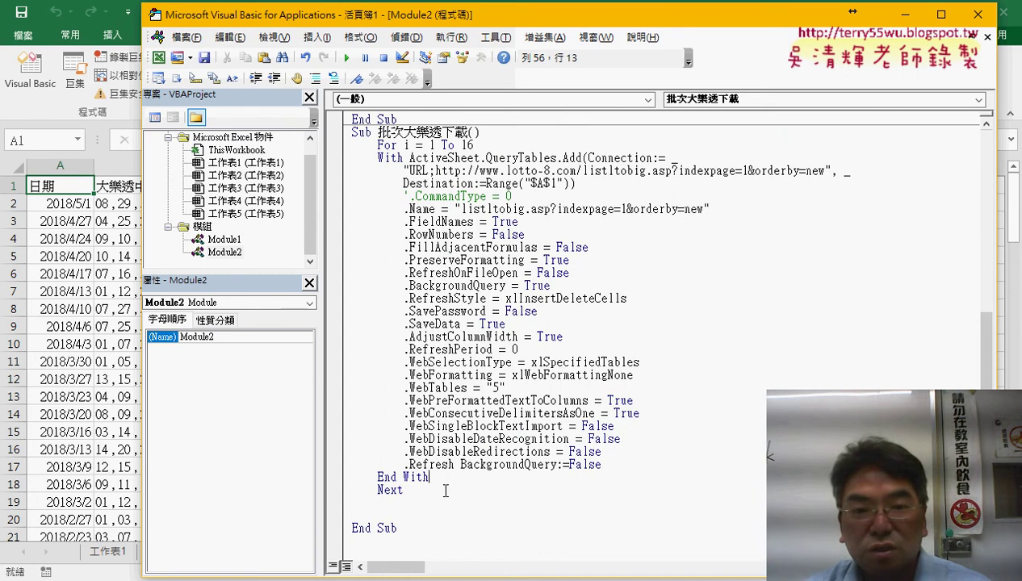
left_click_drag(441, 480, 333, 162)
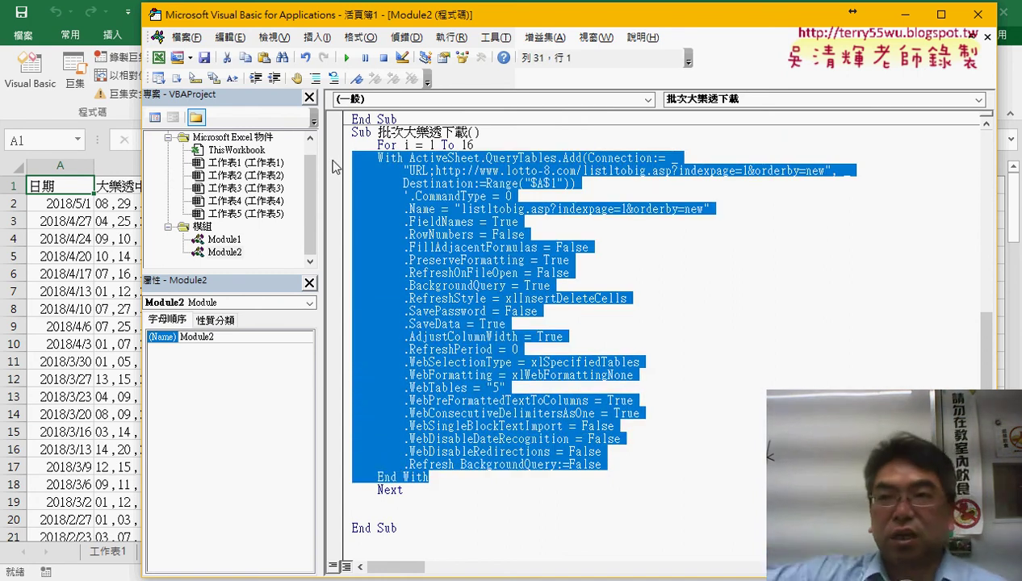
Indent the query block and replace the URL's indexpage=1 with " & i & " for the loop counter.
key("Tab")
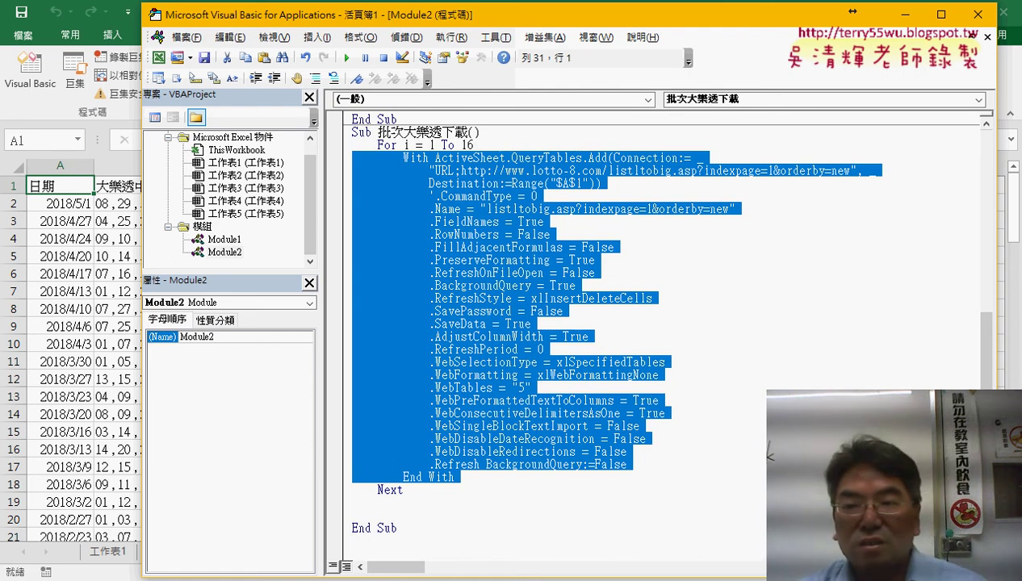
left_click(808, 210)
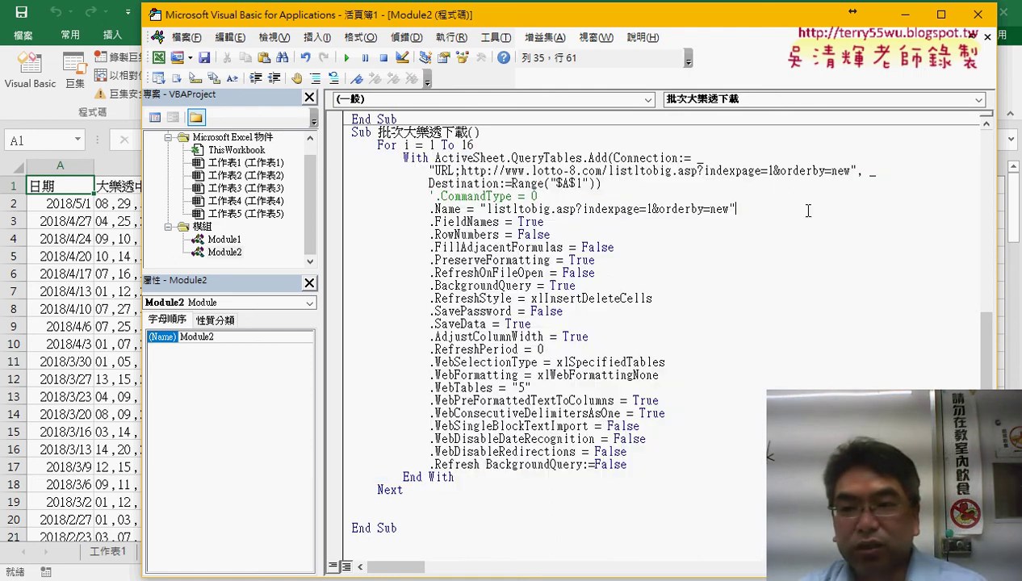
double_click(772, 170)
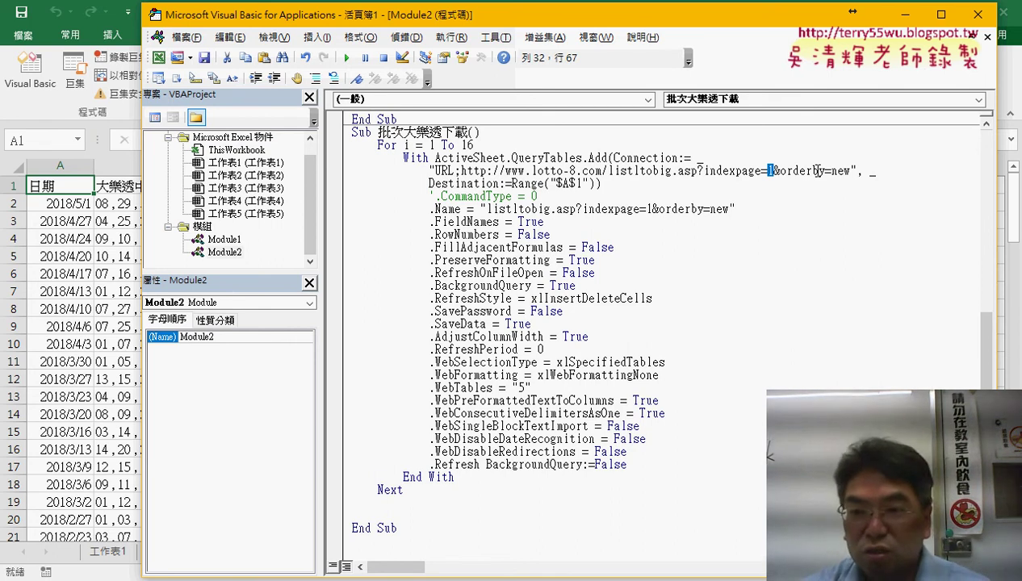
type("\"\"")
key("Left")
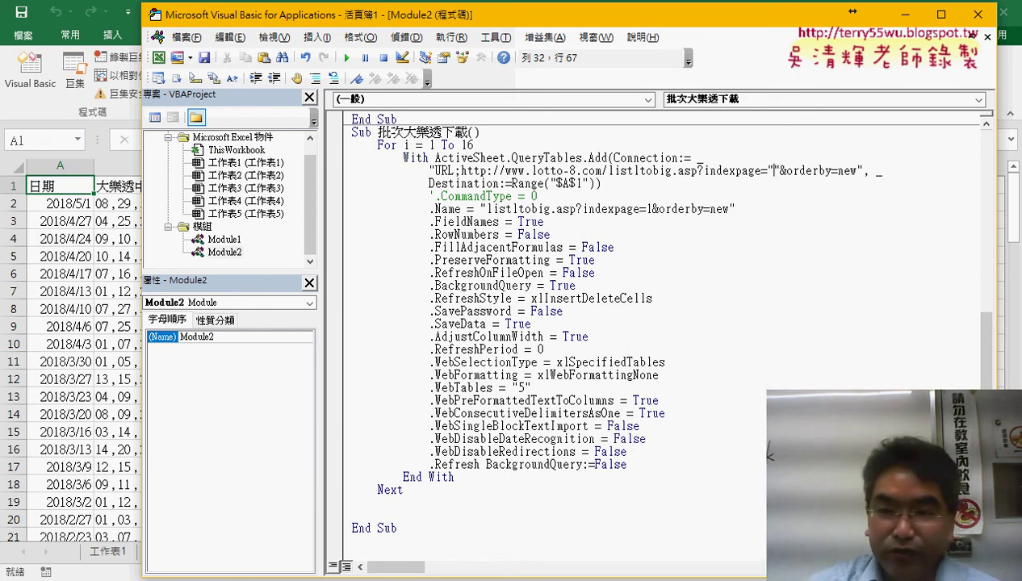
type("&")
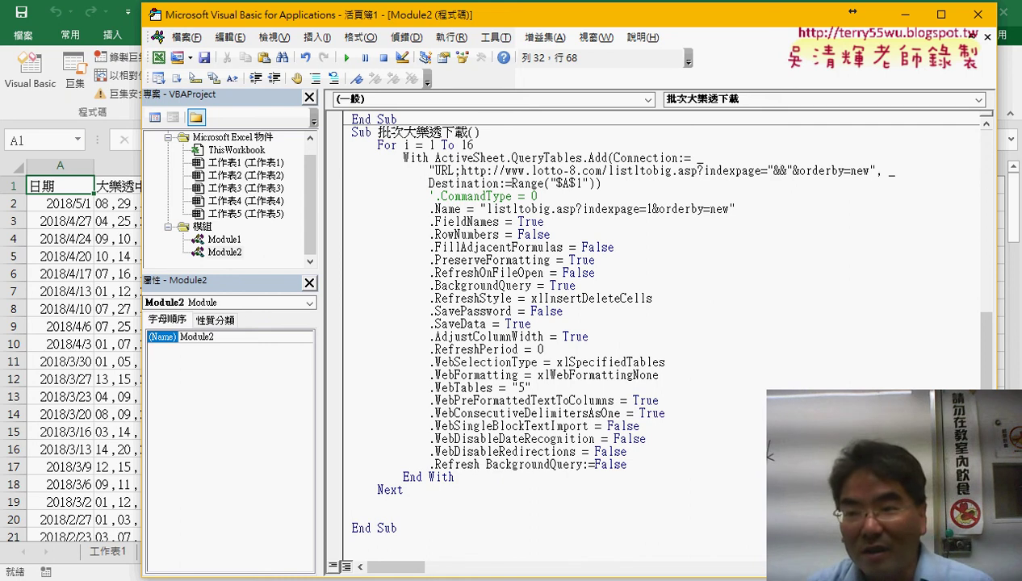
type("i&")
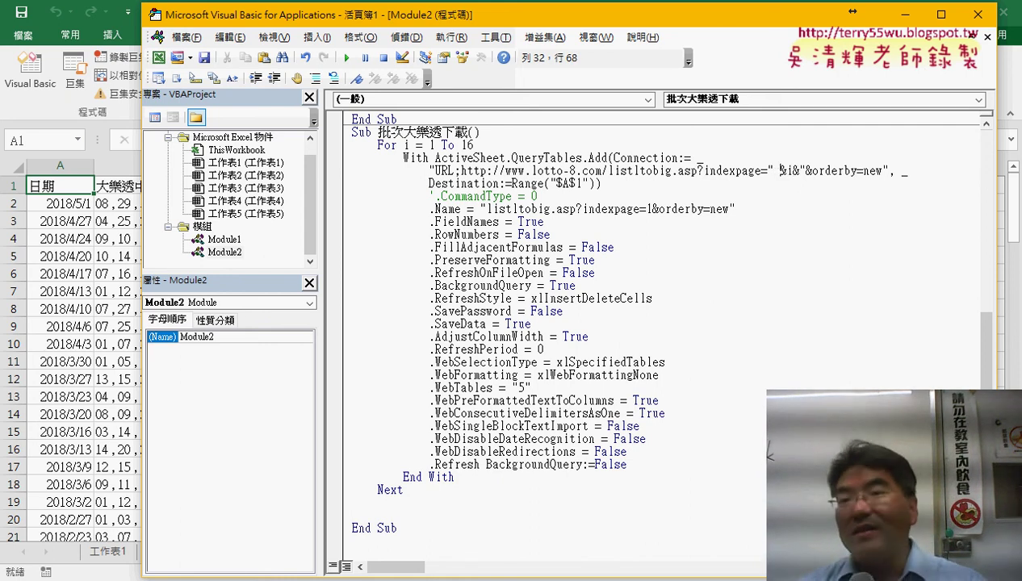
type(" & i &")
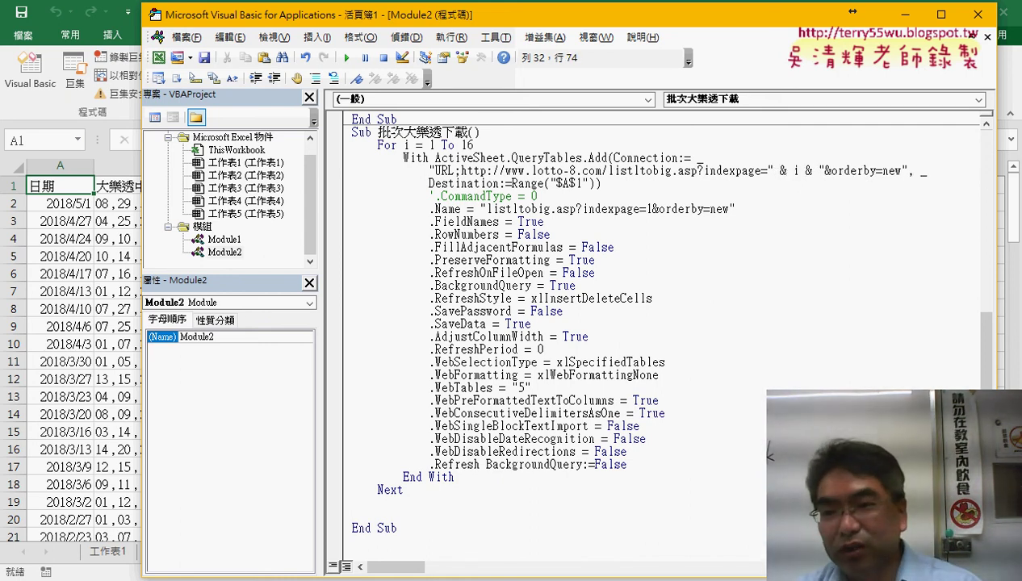
left_click_drag(767, 171, 822, 173)
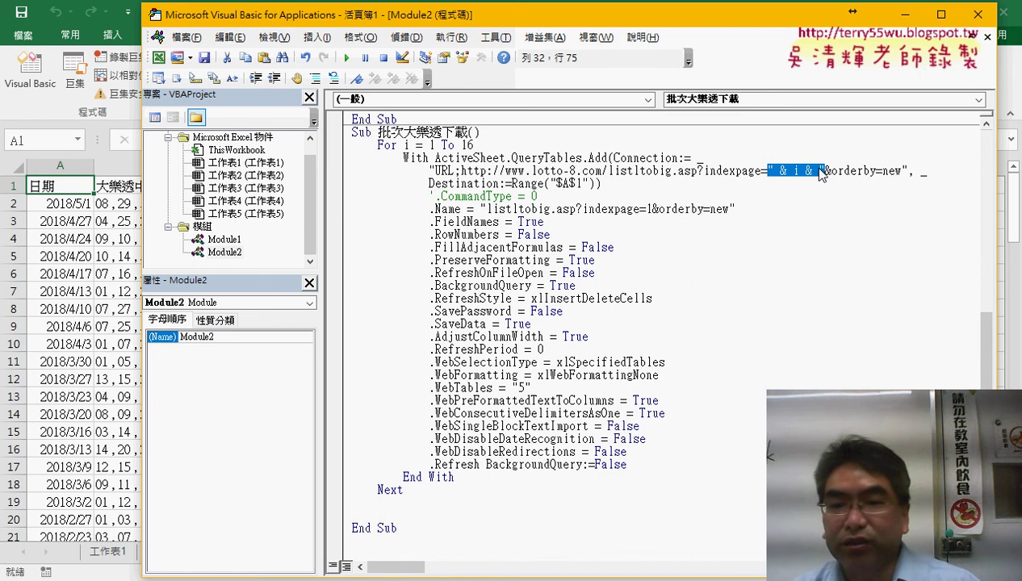
double_click(578, 185)
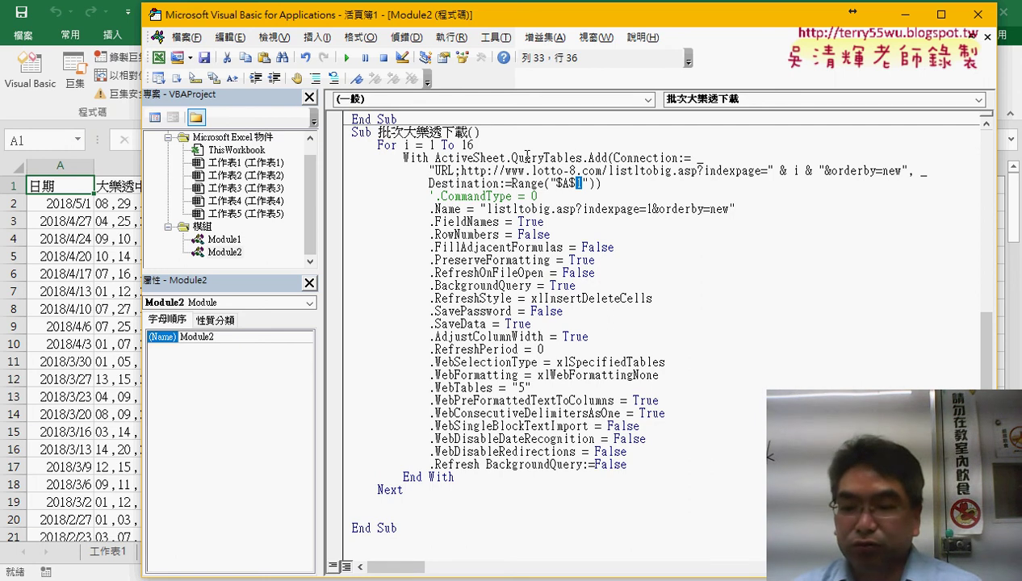
Add an indented blank line below For i = 1 To 16, then select the 1 in Range("$A$1").
left_click(523, 145)
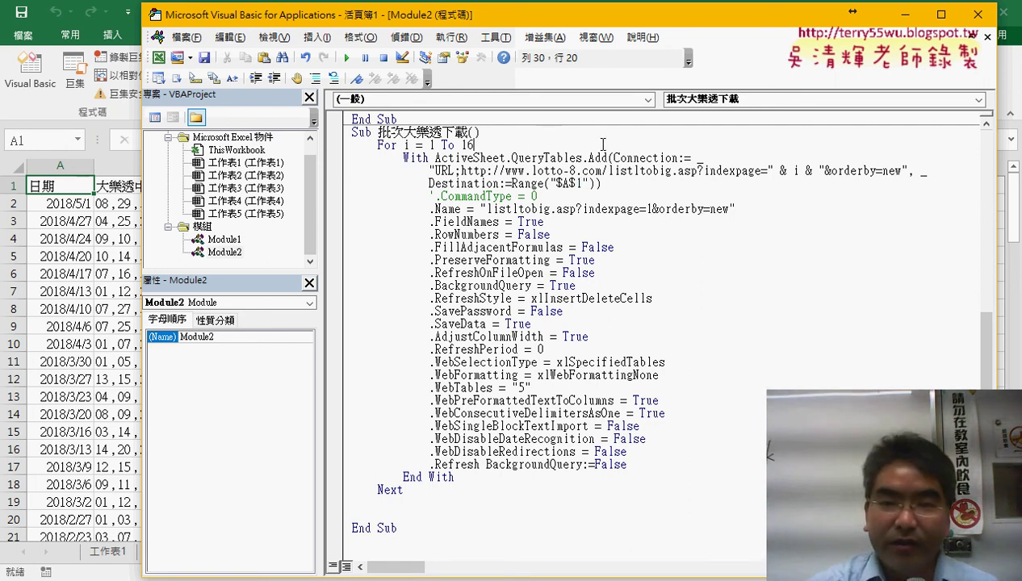
key("Return")
key("Tab")
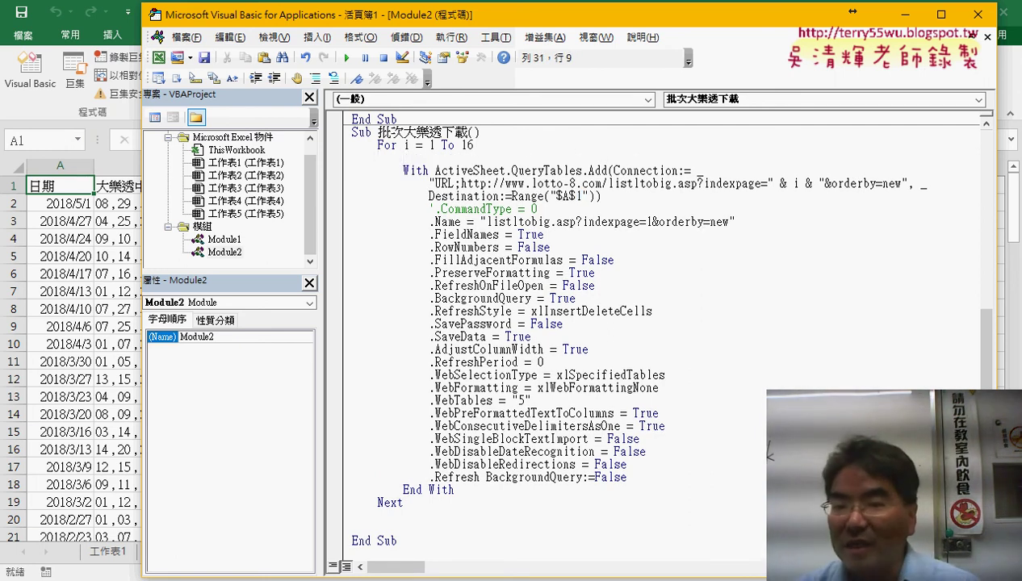
double_click(576, 196)
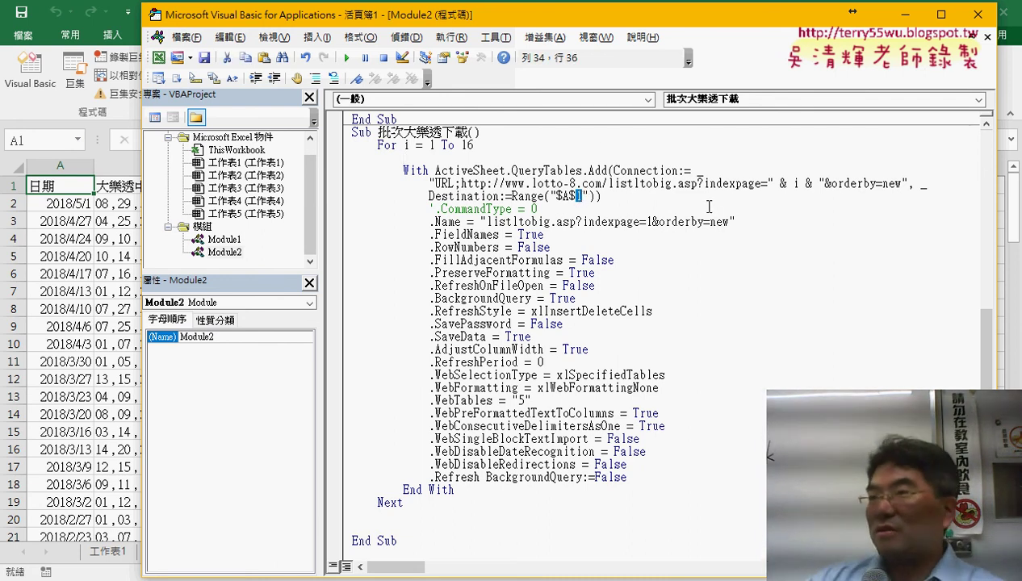